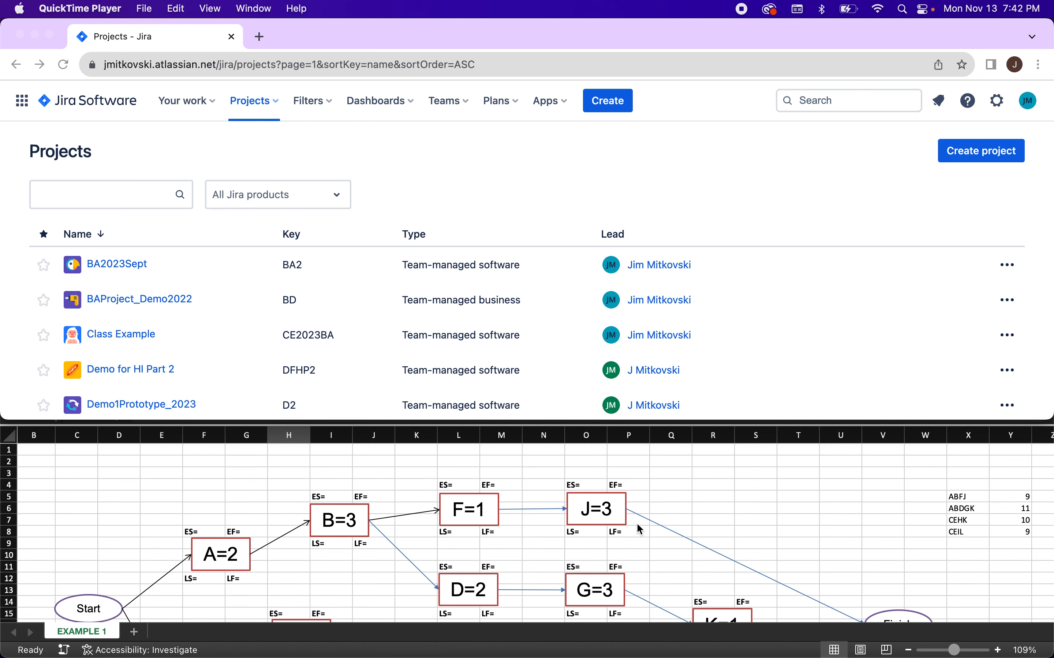
pyautogui.scroll(-4, 785, 501)
pyautogui.scroll(-3, 786, 501)
pyautogui.scroll(6, 786, 501)
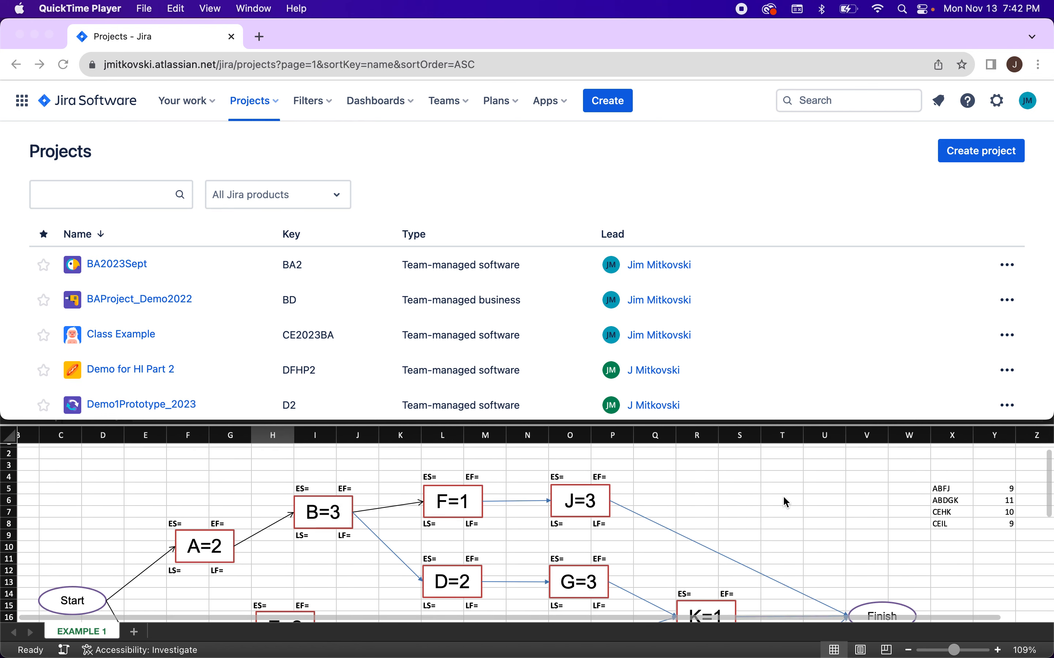
pyautogui.hscroll(-2, 783, 495)
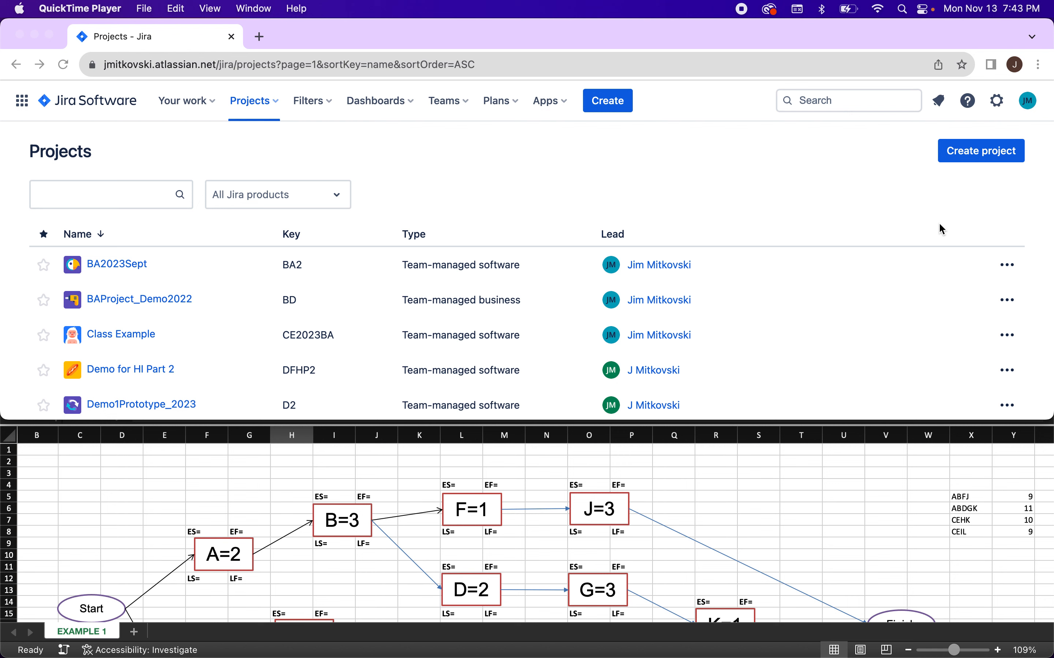
# - Start a new Jira project using the Scrum template from the Software development templates
pyautogui.click(943, 188)
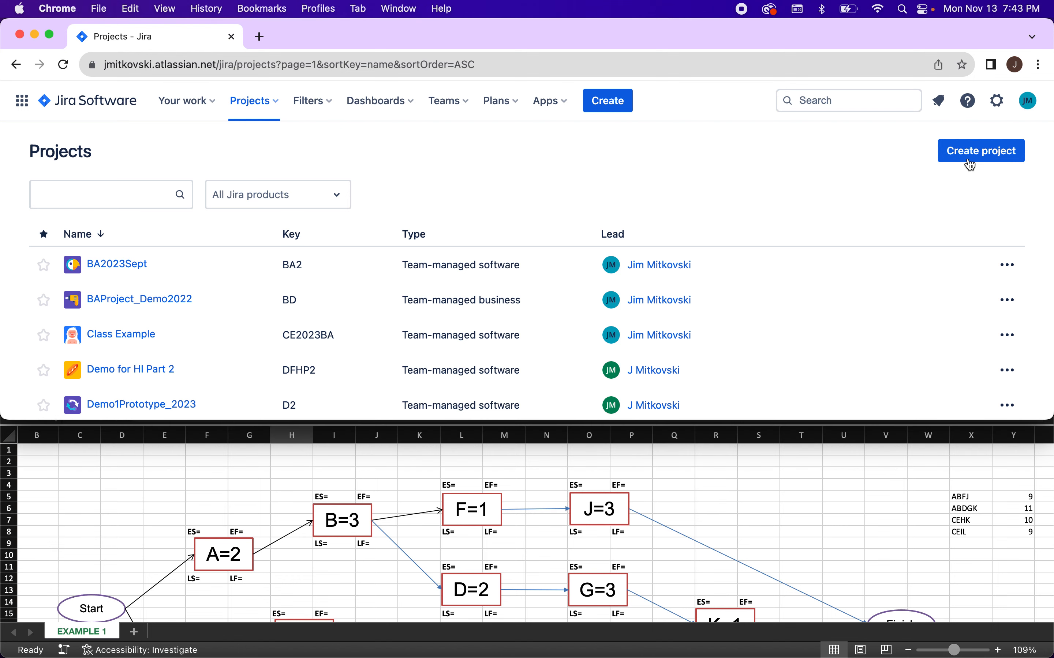
pyautogui.click(944, 150)
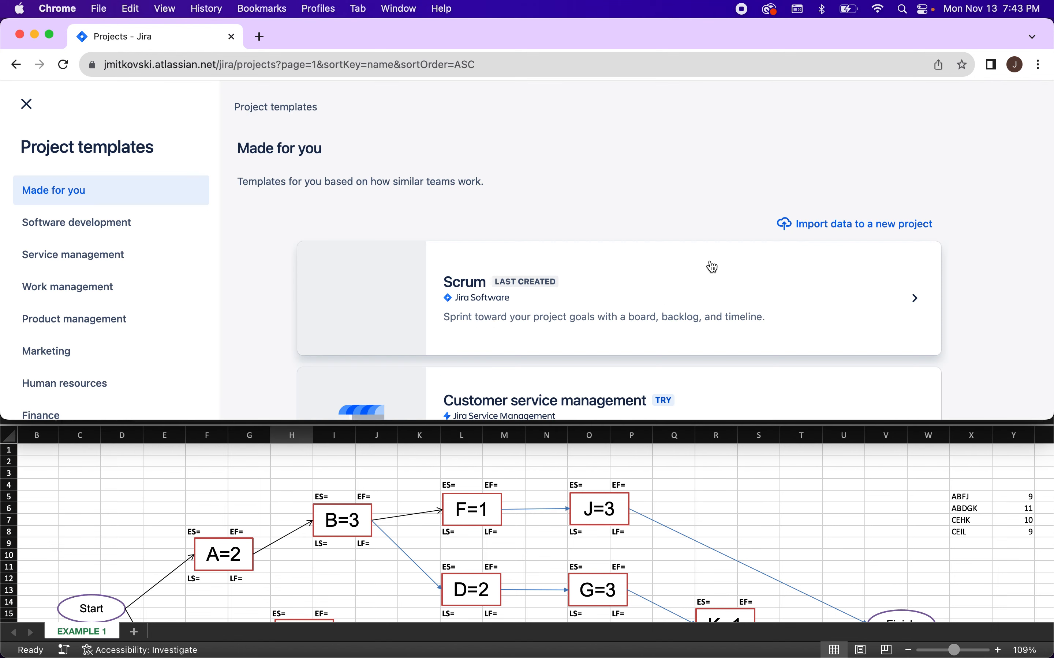
pyautogui.scroll(-2, 671, 293)
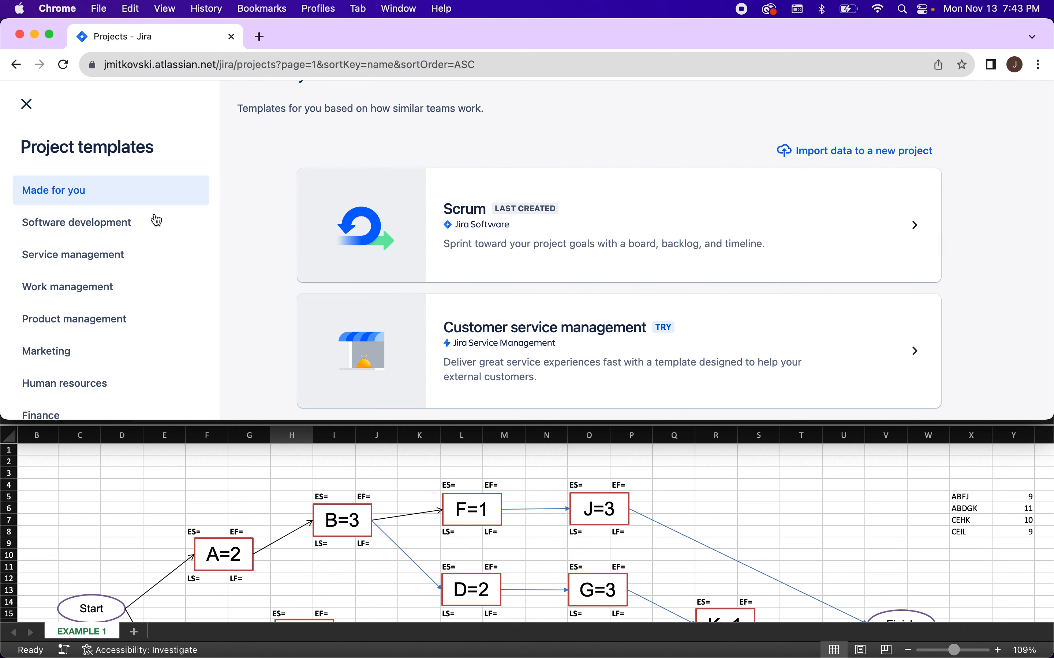
pyautogui.click(83, 226)
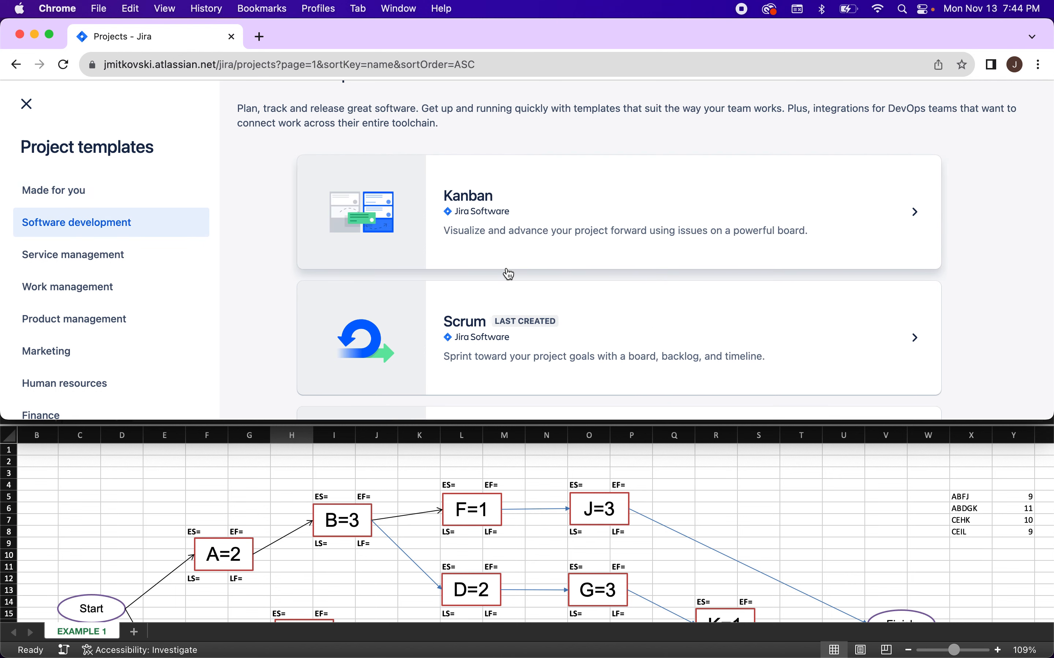
pyautogui.scroll(-1, 542, 353)
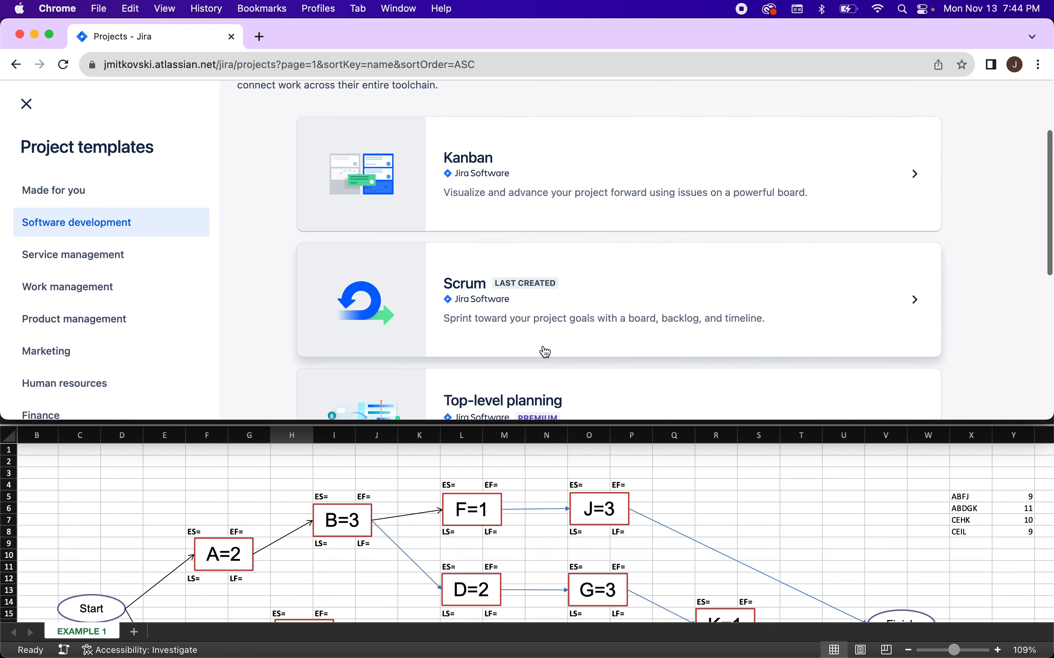
pyautogui.click(539, 305)
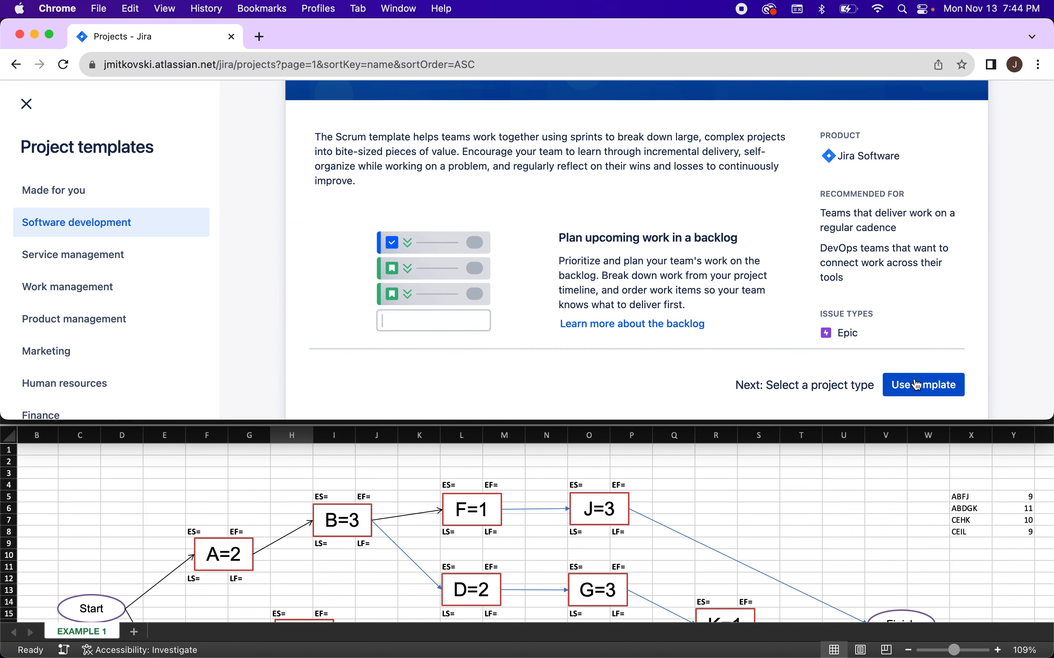
pyautogui.scroll(-2, 914, 378)
pyautogui.click(906, 385)
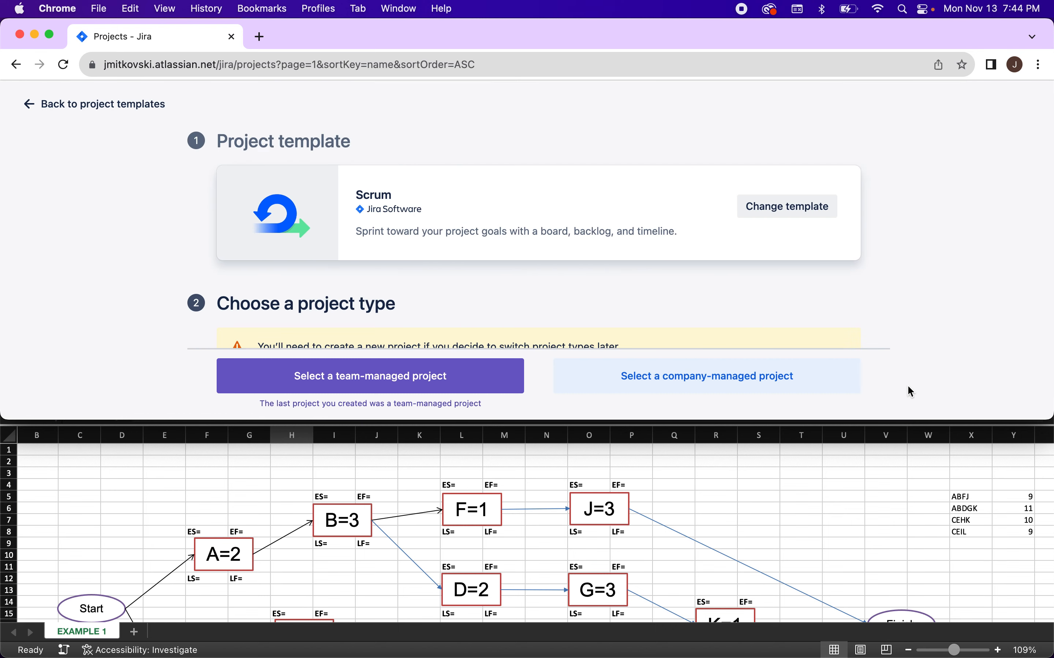
# - Review the project types and choose a team-managed project
pyautogui.scroll(-5, 440, 322)
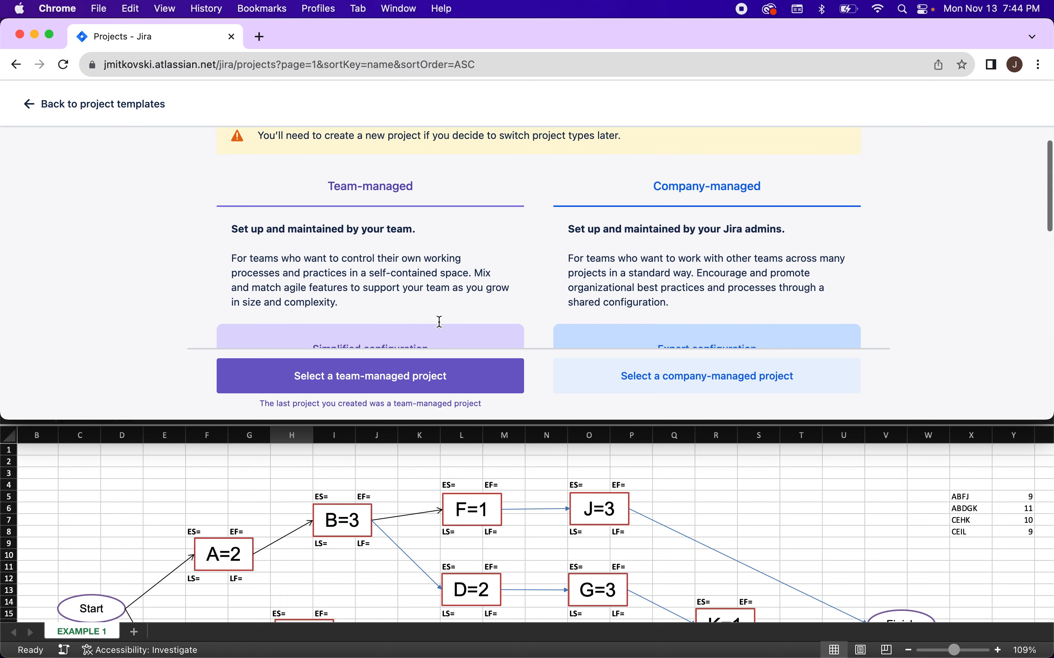
pyautogui.scroll(-8, 438, 320)
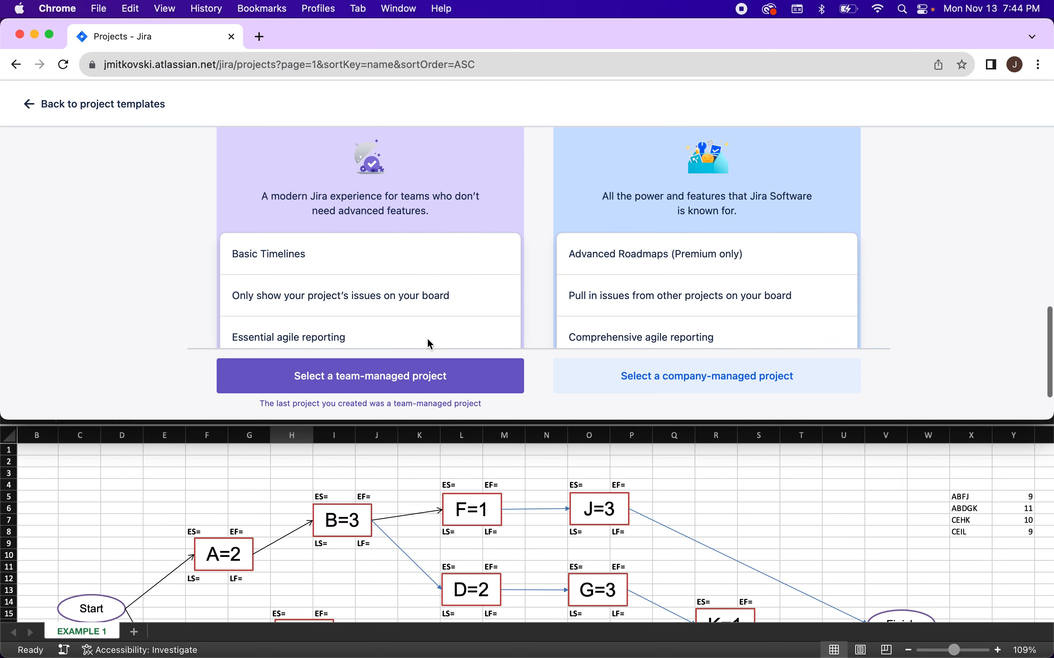
pyautogui.click(392, 383)
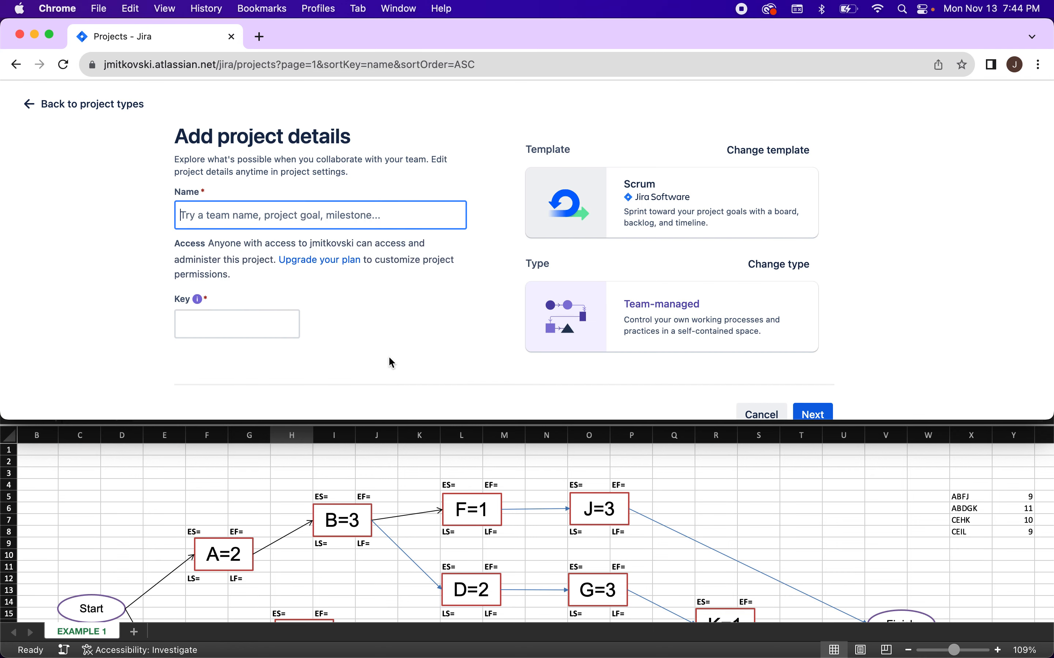
# - Name the project "2023_Scheduling Demo" and create it with the suggested key
pyautogui.scroll(-1, 391, 355)
pyautogui.click(234, 217)
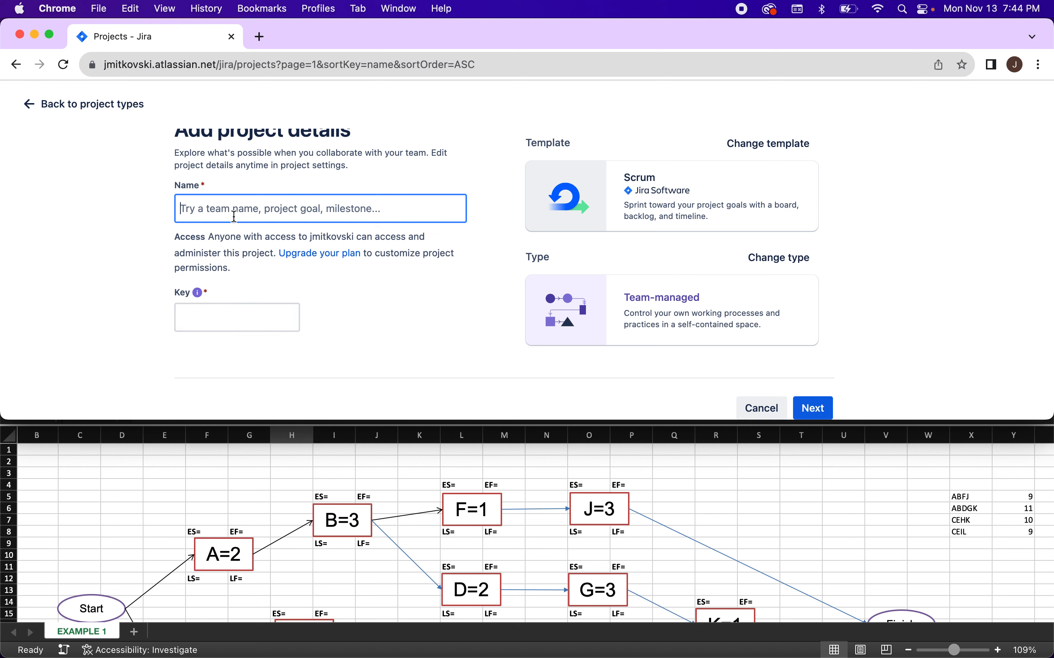
pyautogui.write('2023')
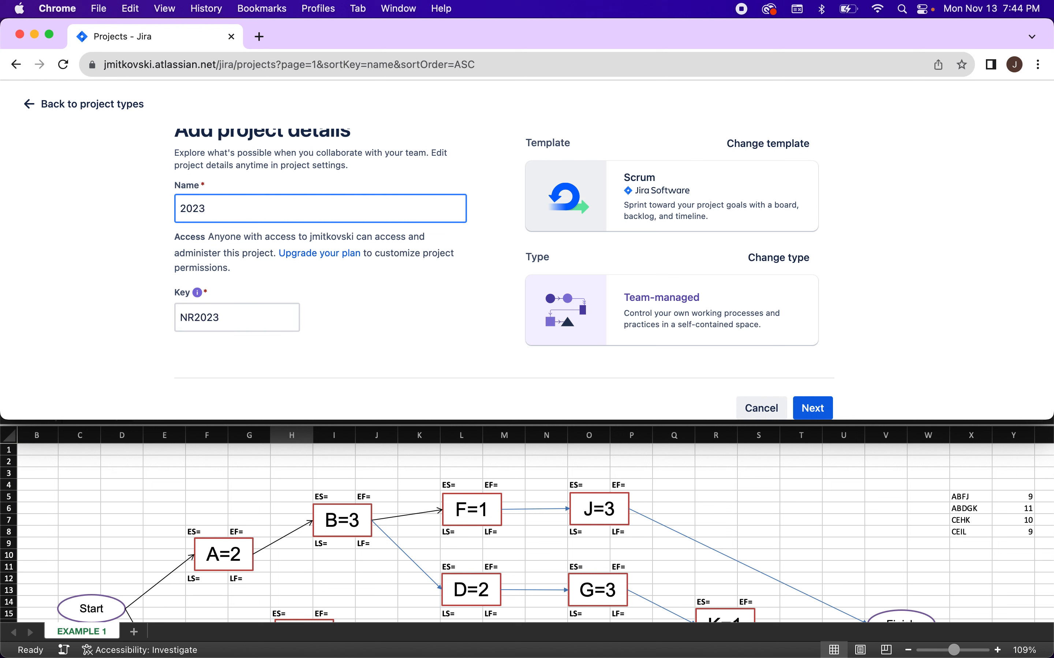
pyautogui.write('_Scheduling Demo')
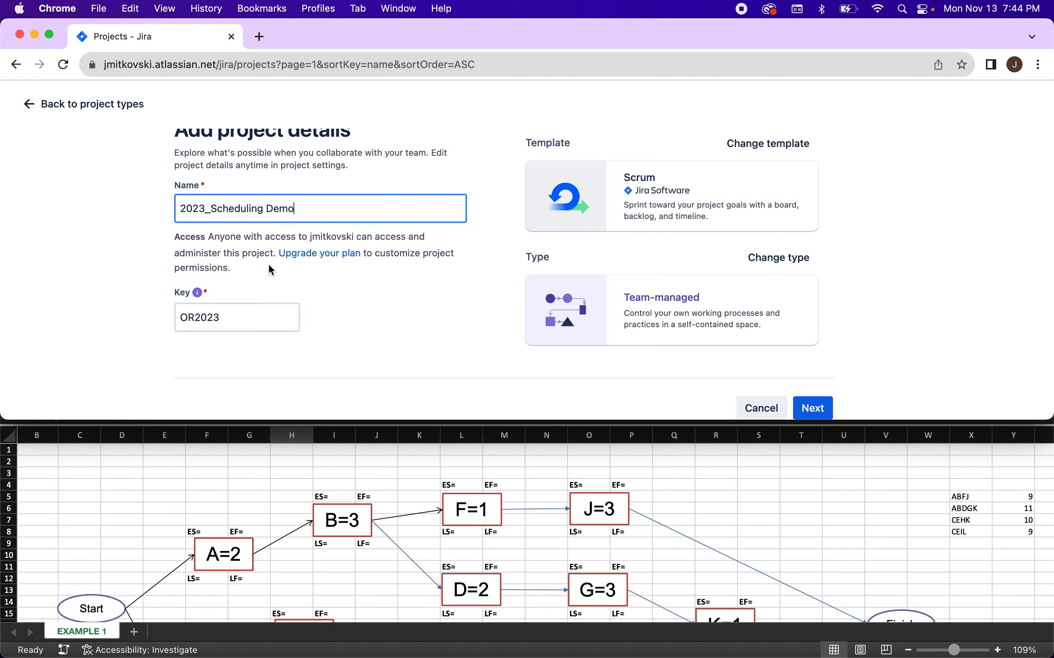
pyautogui.click(817, 413)
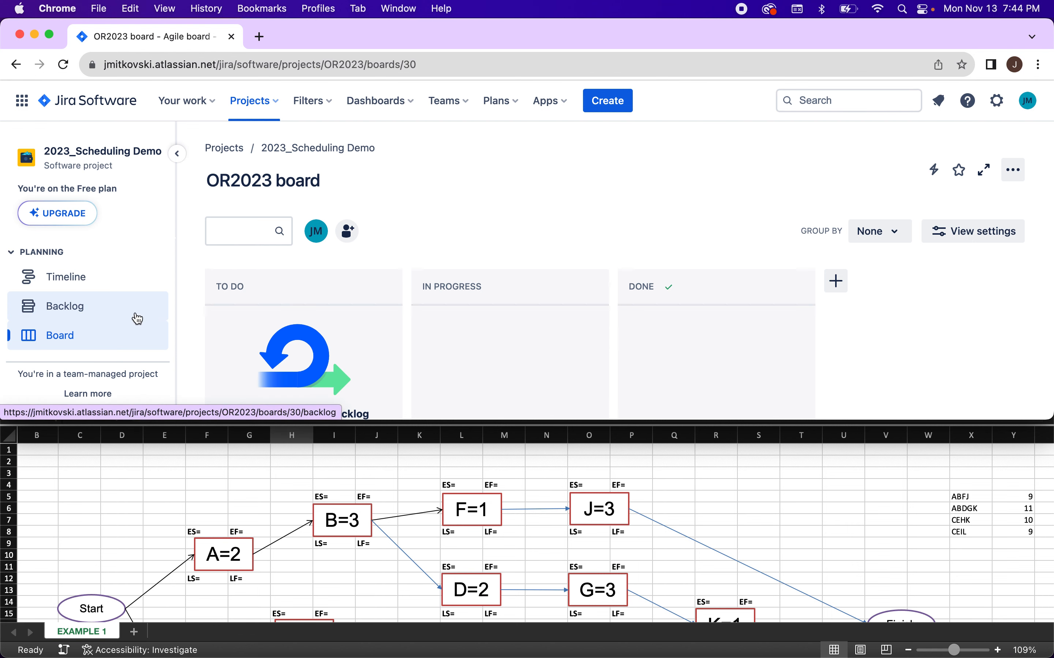
# - View the new project's backlog and open its BigPicture page
pyautogui.click(87, 306)
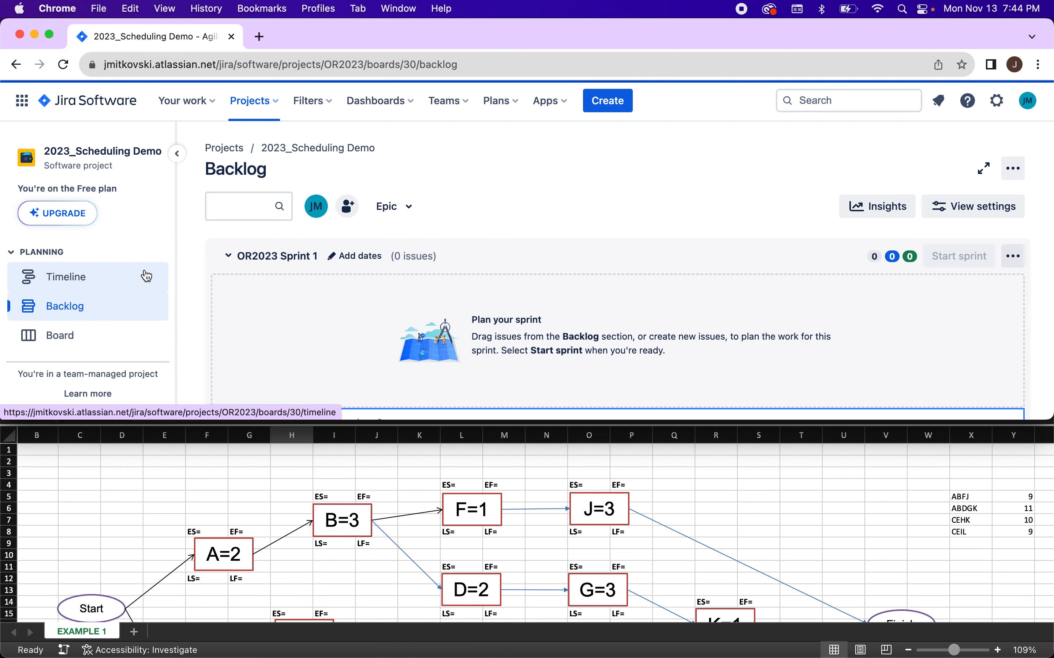
pyautogui.scroll(-2, 105, 309)
pyautogui.scroll(-5, 101, 302)
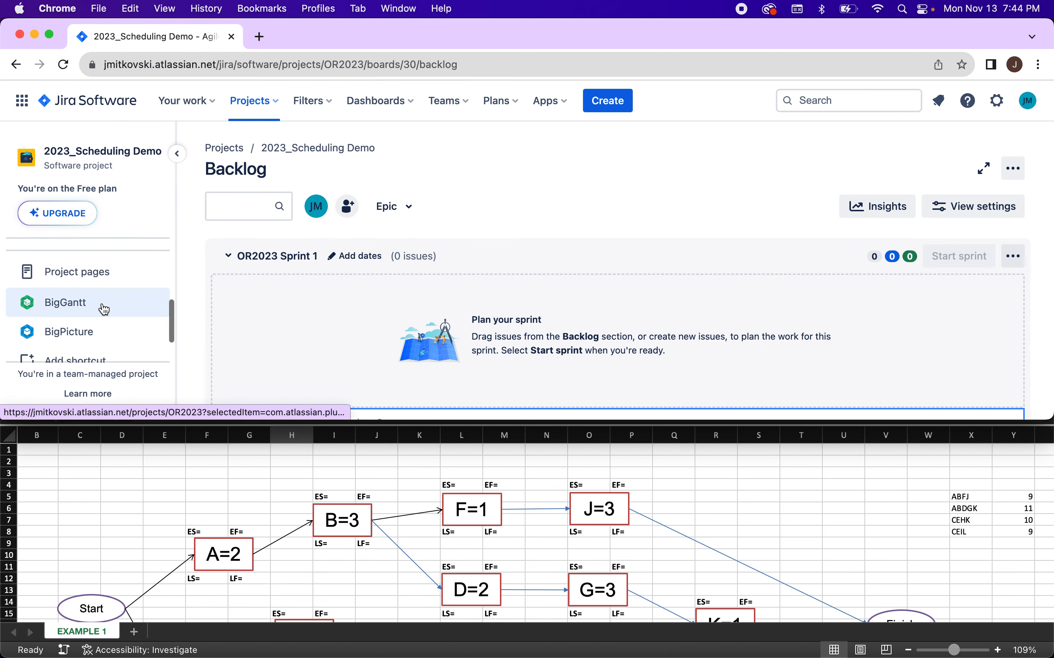
pyautogui.click(87, 334)
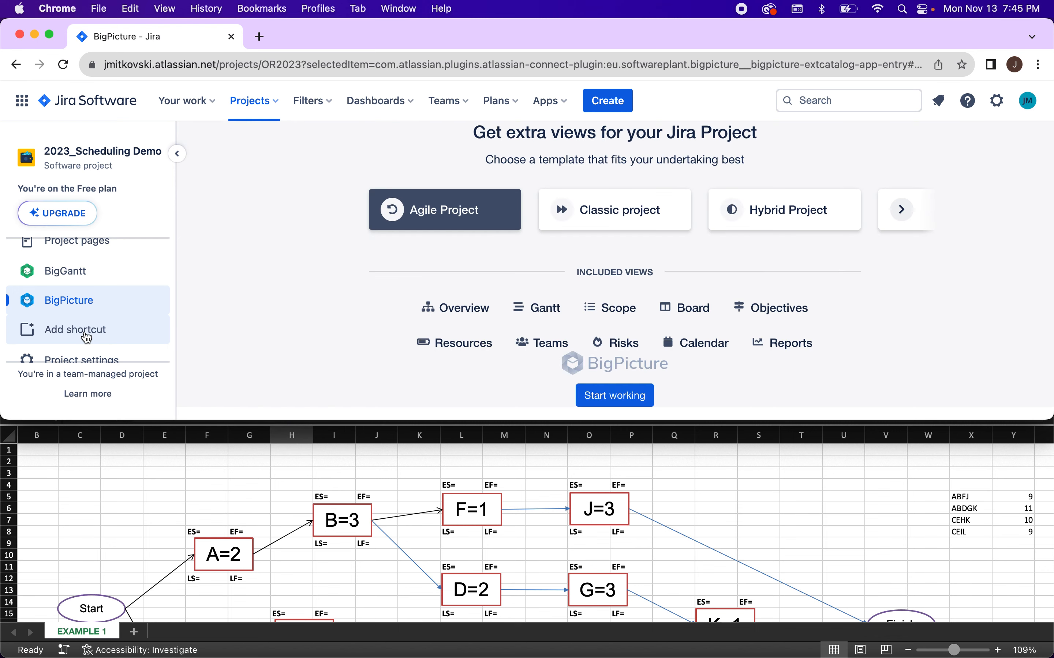
pyautogui.scroll(-1, 91, 335)
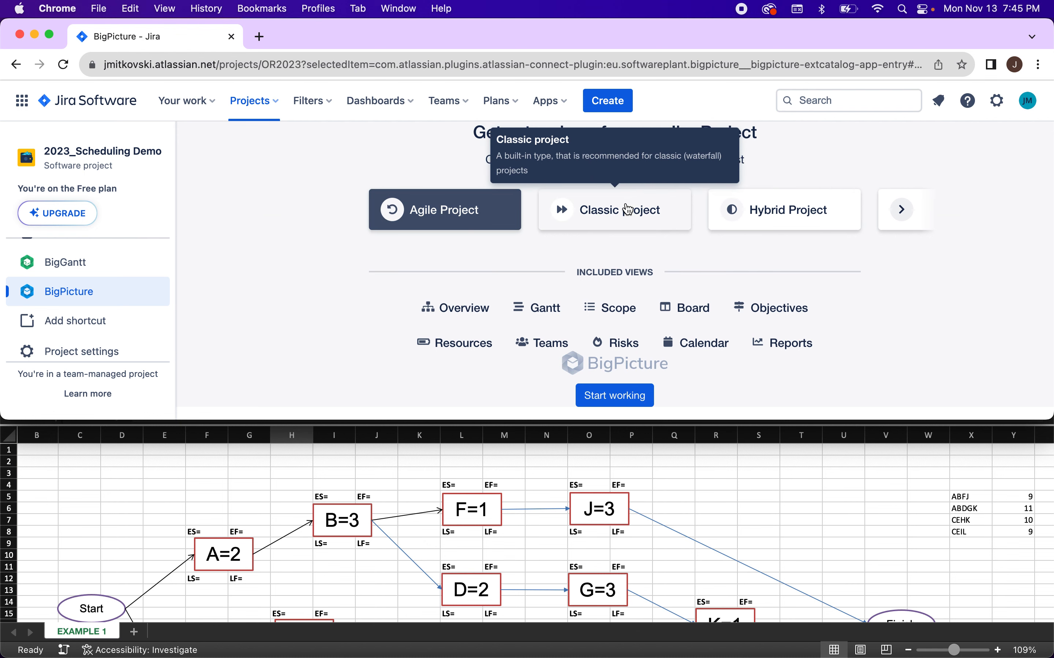
pyautogui.click(605, 215)
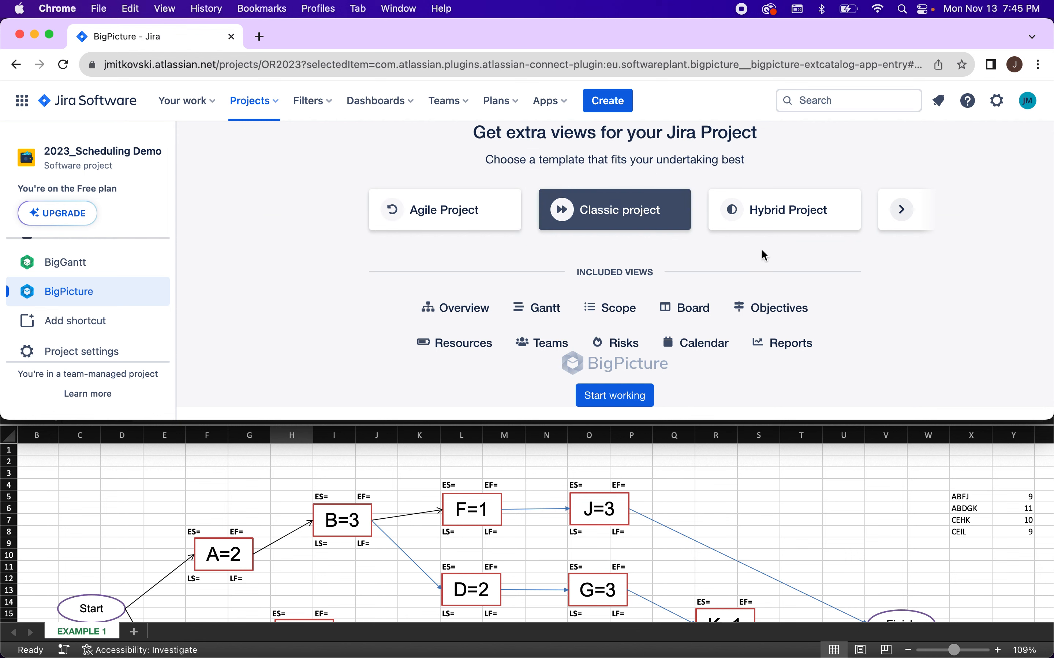
pyautogui.click(784, 224)
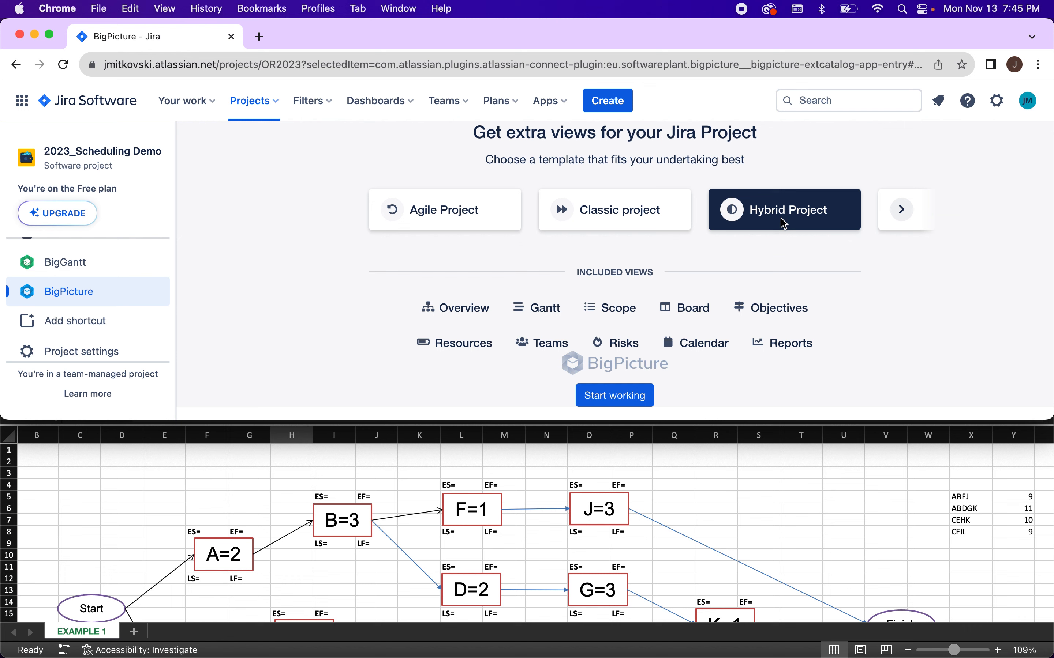
pyautogui.click(602, 215)
pyautogui.click(448, 215)
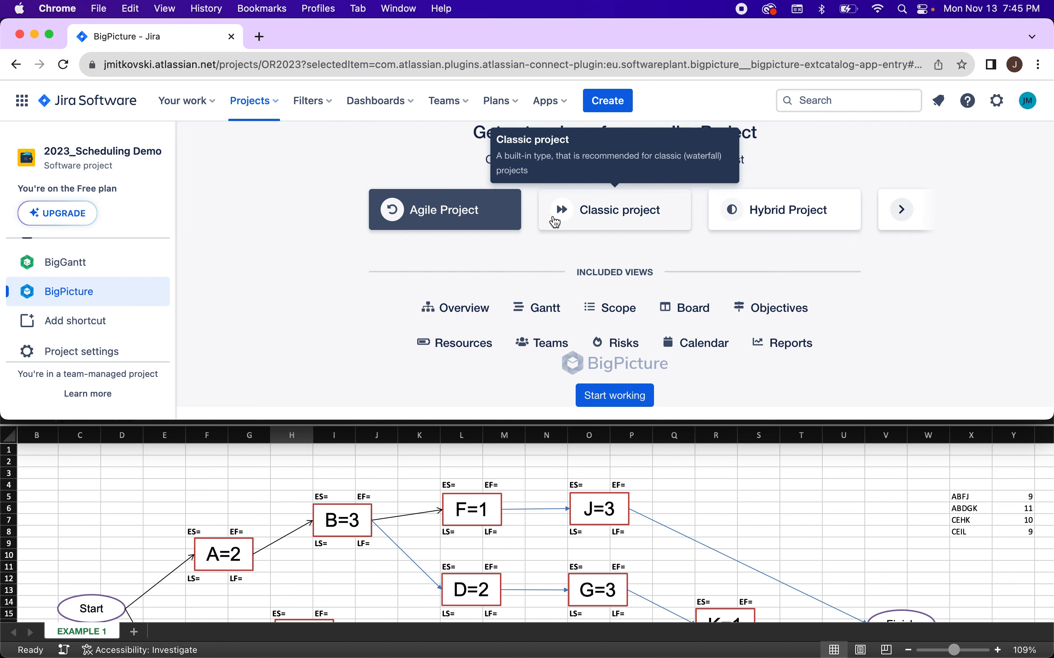
# - Choose the Classic project template in BigPicture and start working with it, keeping the network diagram in view below
pyautogui.click(599, 215)
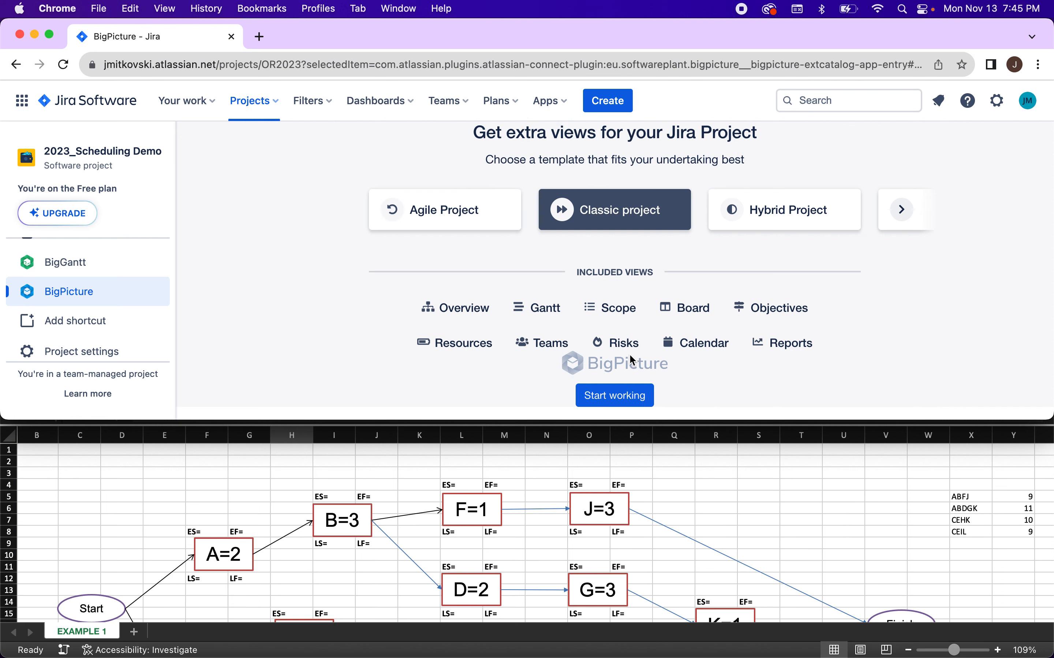
pyautogui.doubleClick(651, 211)
pyautogui.click(634, 398)
pyautogui.scroll(1, 795, 370)
pyautogui.doubleClick(866, 31)
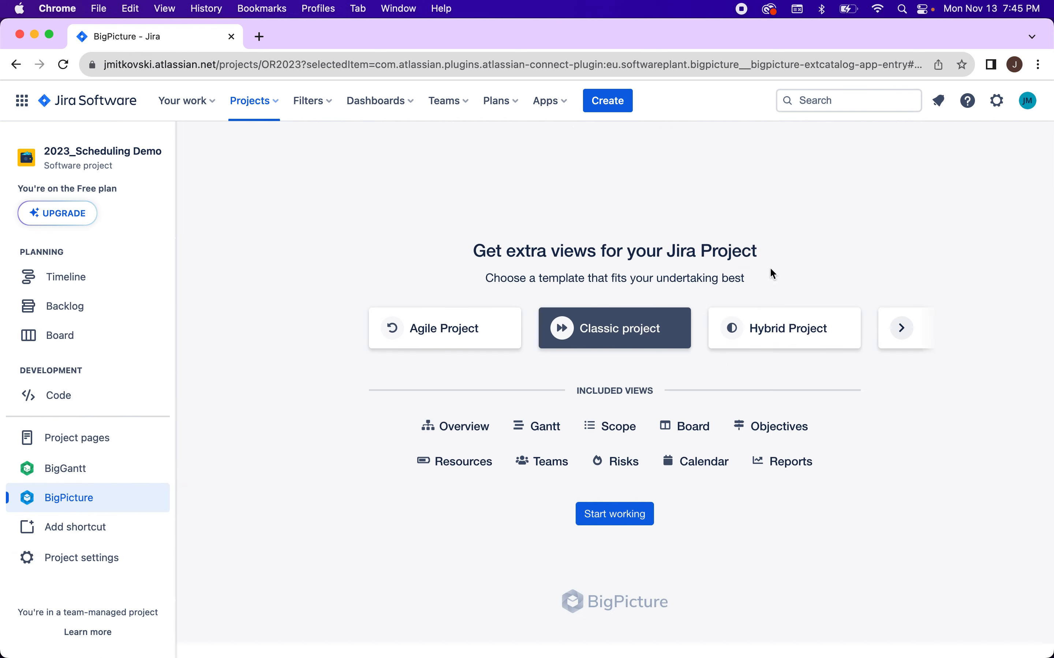
pyautogui.click(614, 517)
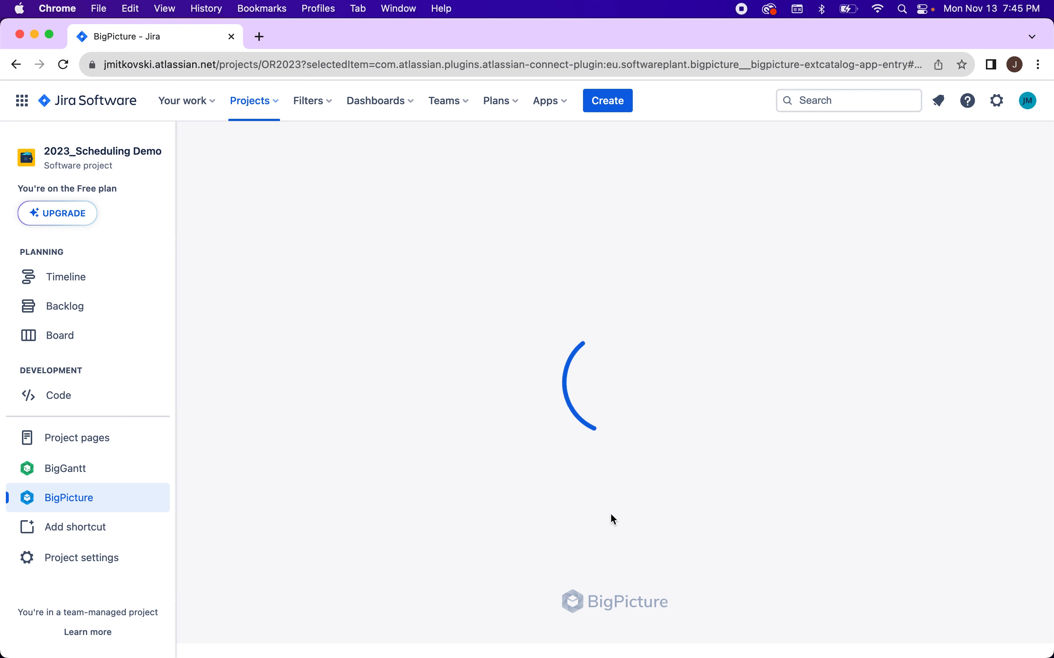
pyautogui.doubleClick(781, 31)
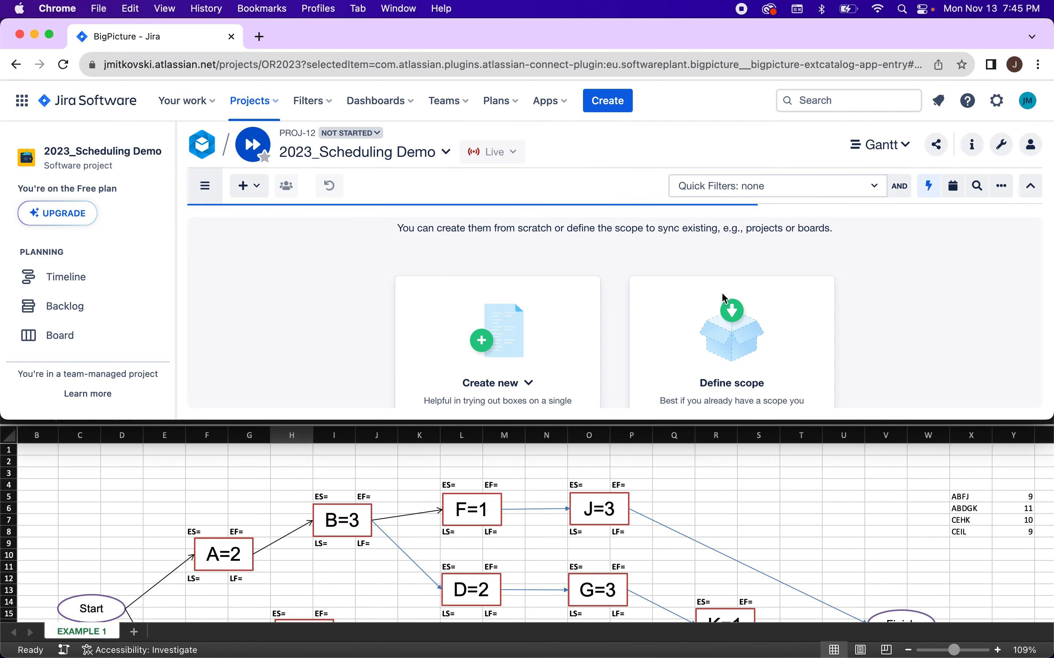
# - Begin creating a new Jira issue in the BigPicture Gantt view and set its issue type to Task
pyautogui.click(529, 382)
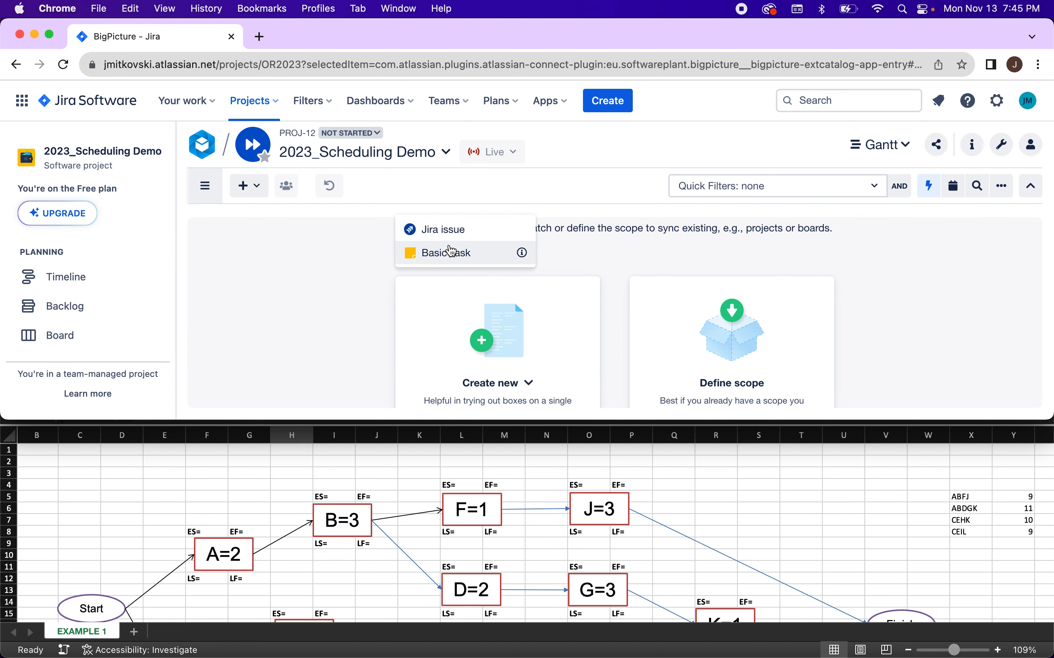
pyautogui.click(447, 230)
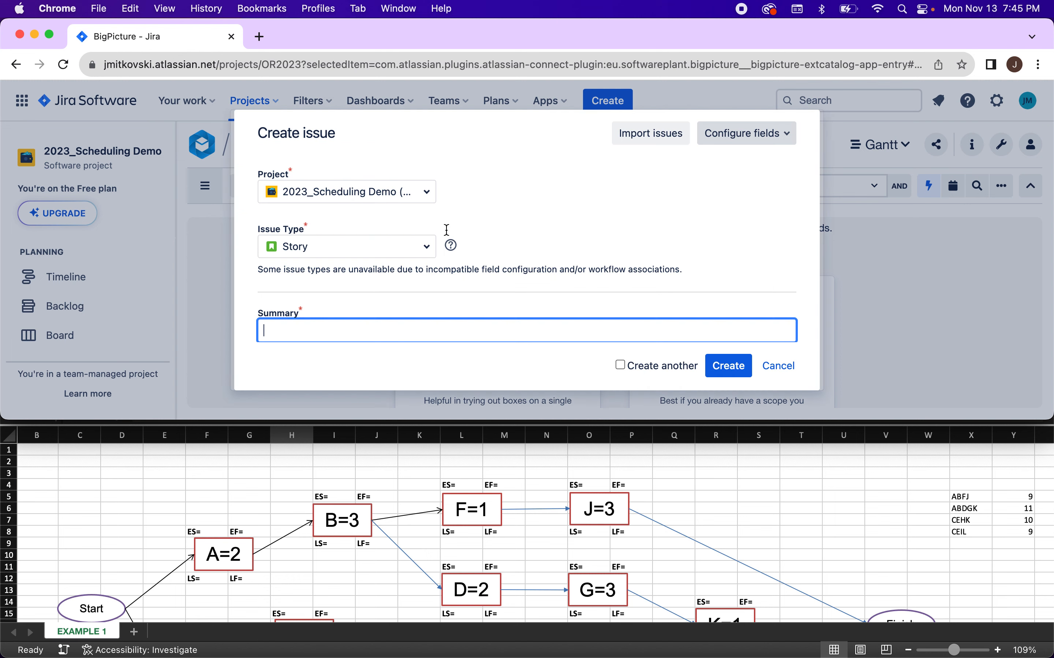
pyautogui.click(427, 247)
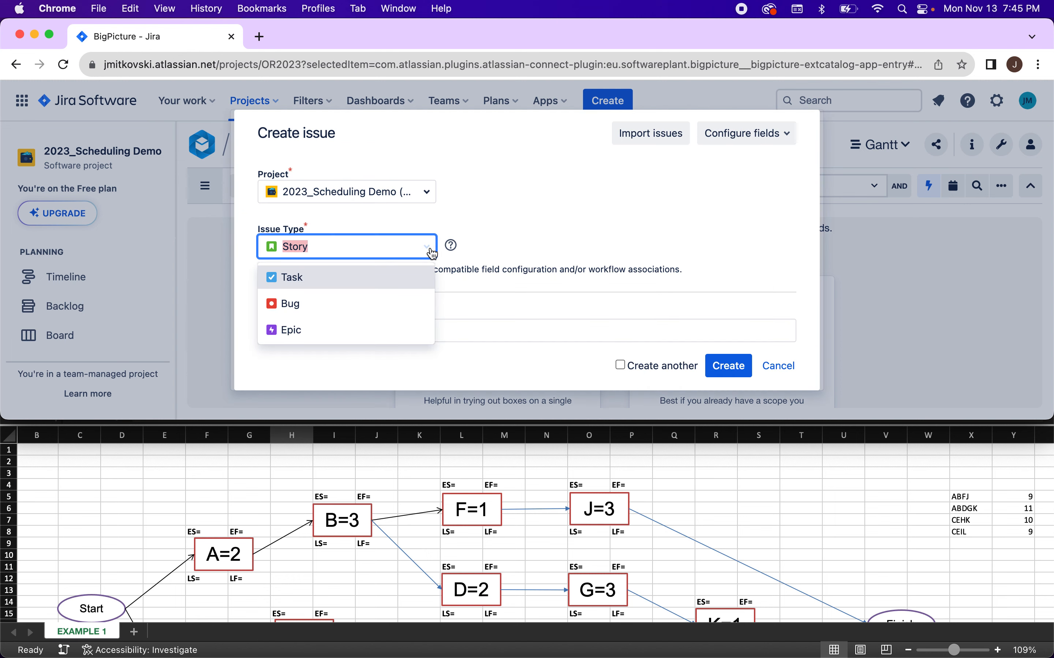
pyautogui.click(302, 279)
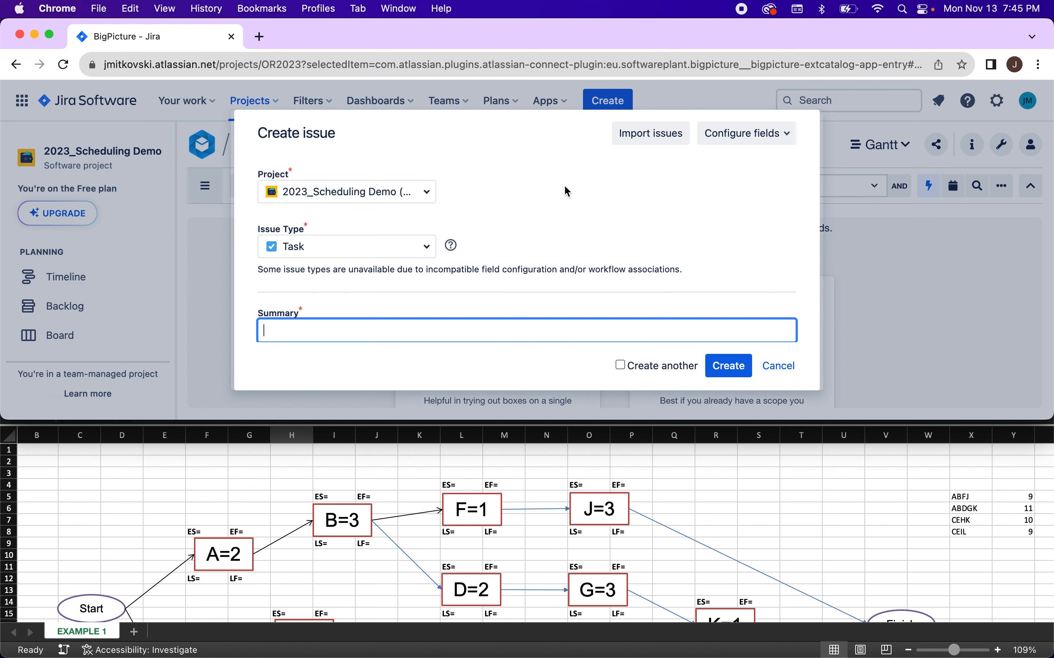
# - Examine the activities, durations and dependencies in the spreadsheet's network diagram
pyautogui.scroll(-5, 243, 570)
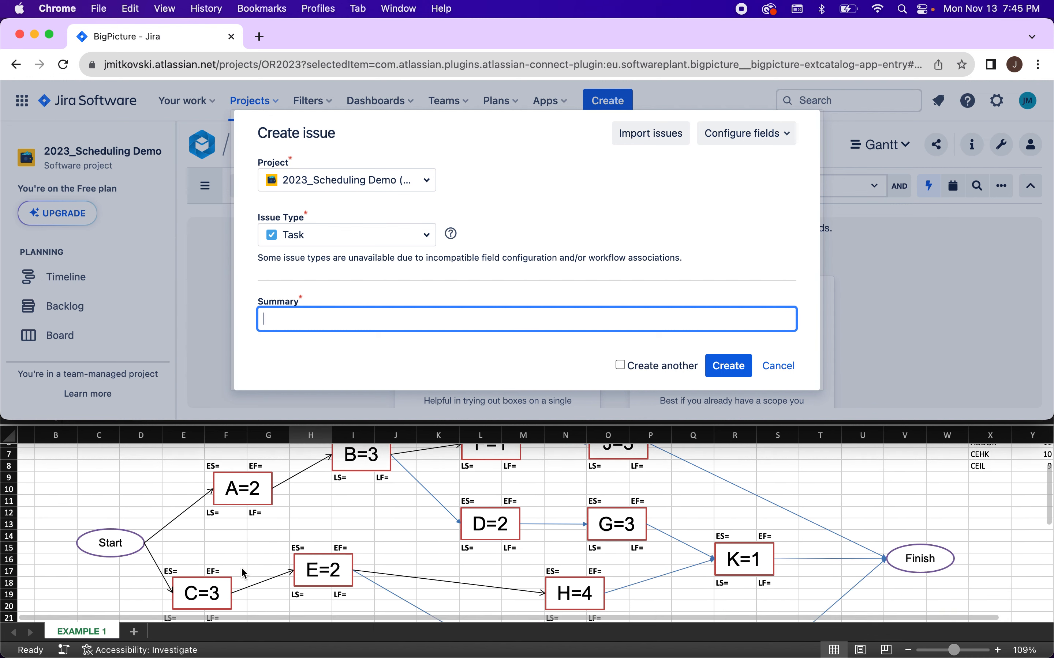
pyautogui.scroll(3, 244, 566)
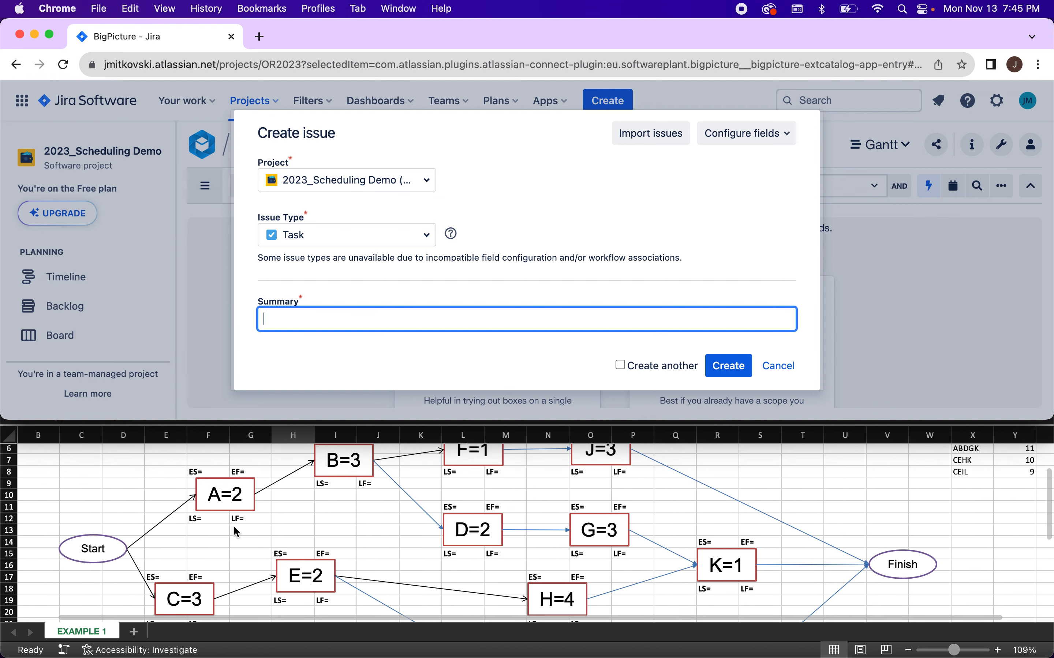
pyautogui.hscroll(-1, 244, 522)
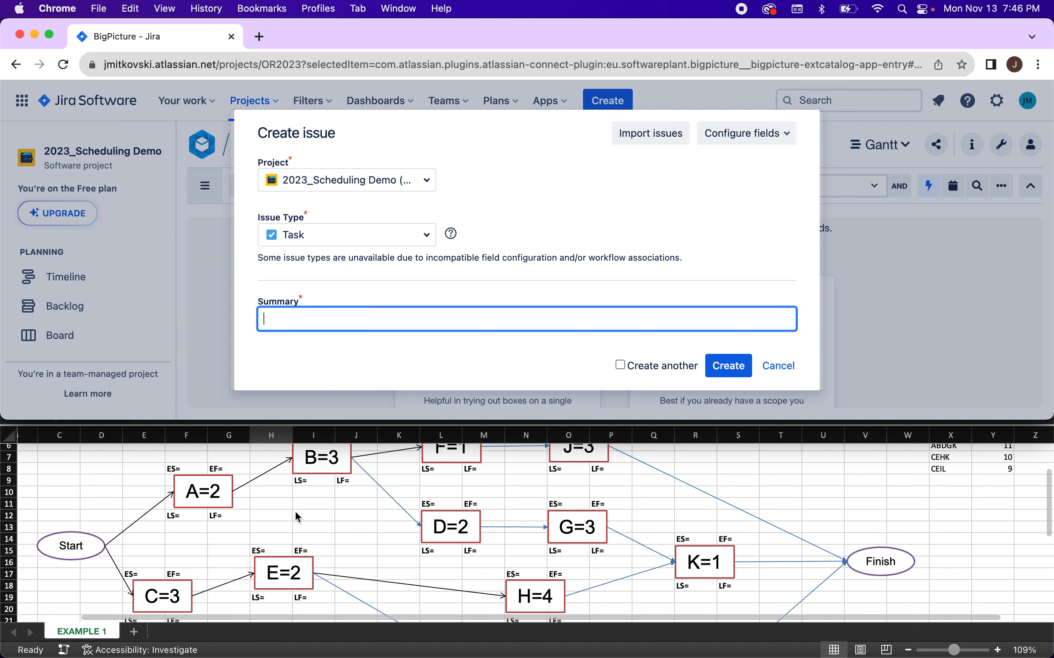
pyautogui.scroll(-3, 392, 523)
pyautogui.scroll(5, 478, 522)
pyautogui.scroll(-4, 563, 520)
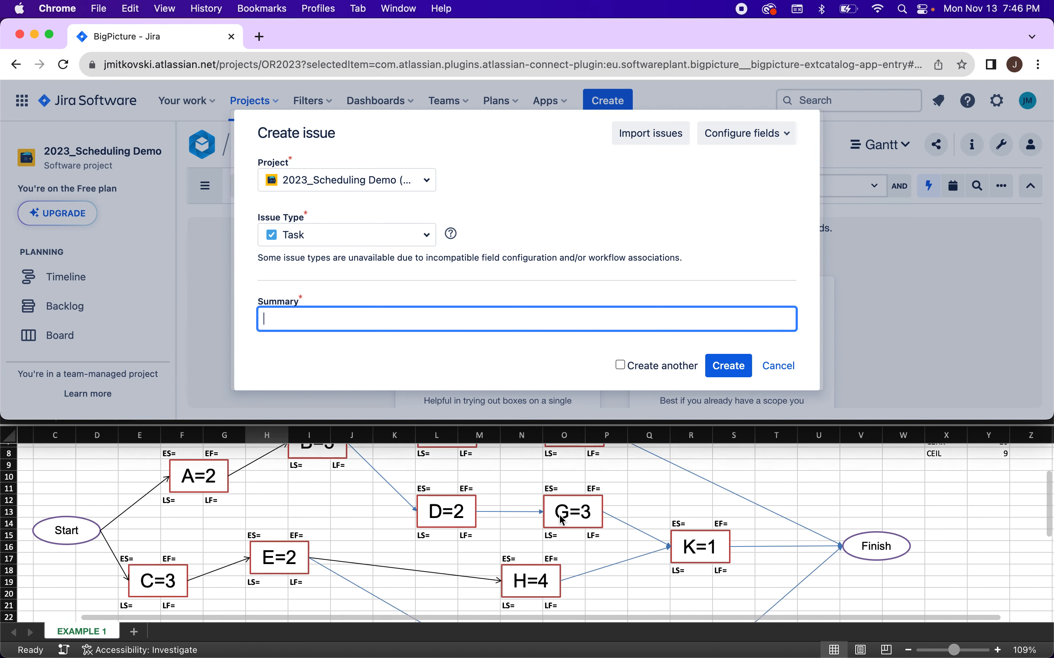
# - Create the task with the summary A and widen the task table to show the date, duration and status columns
pyautogui.hscroll(-3, 563, 521)
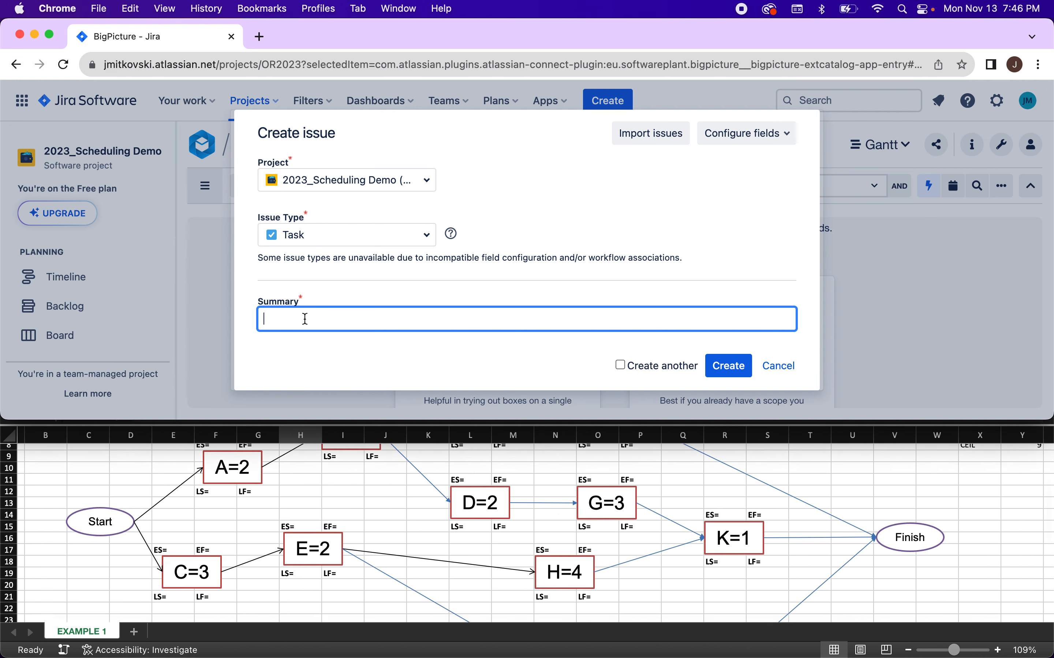
pyautogui.write('a')
pyautogui.press('BackSpace')
pyautogui.write('A')
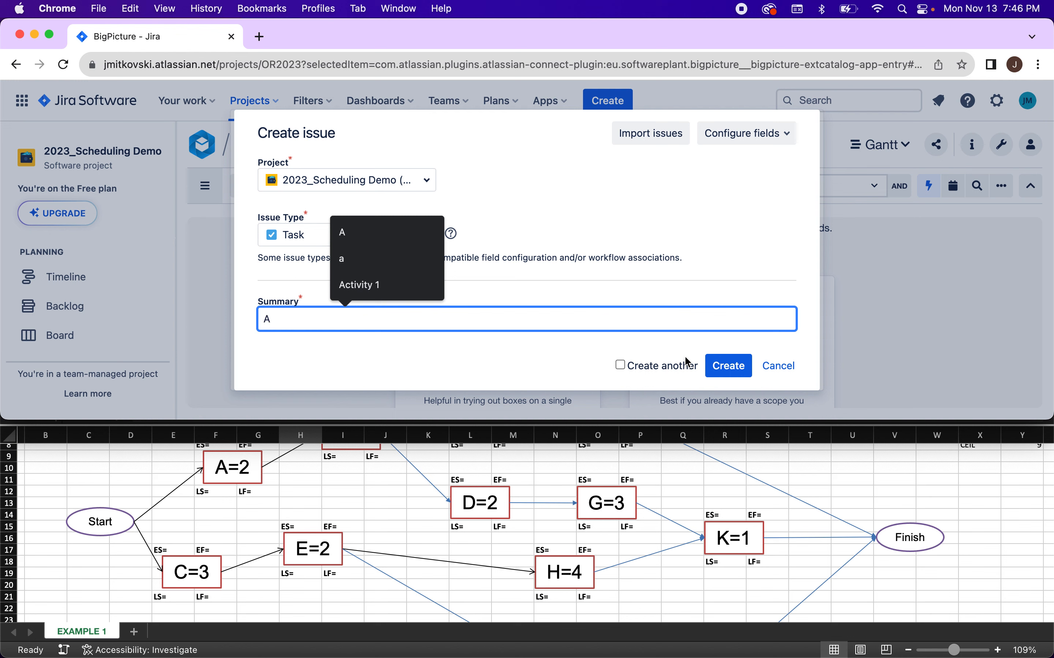
pyautogui.click(723, 365)
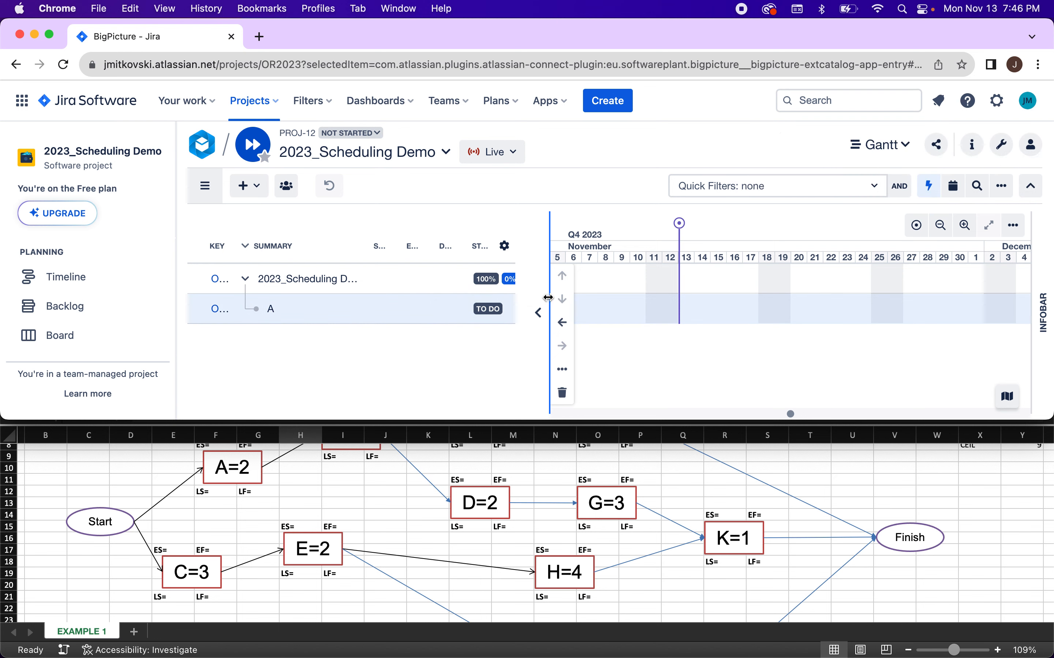
pyautogui.moveTo(549, 297); pyautogui.dragTo(859, 302)
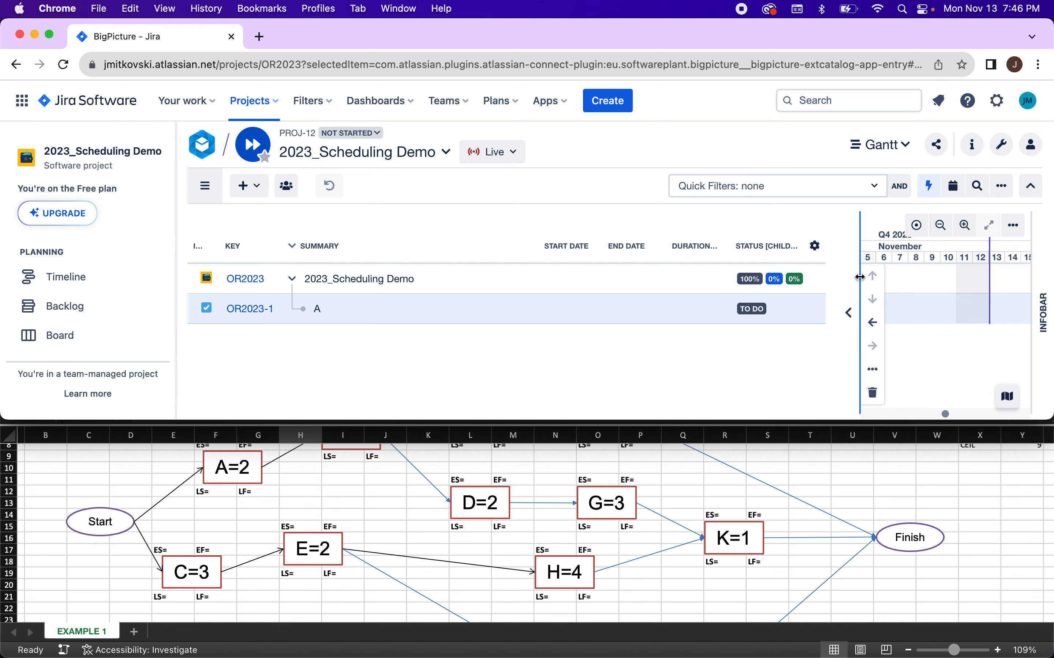
pyautogui.moveTo(862, 277); pyautogui.dragTo(907, 278)
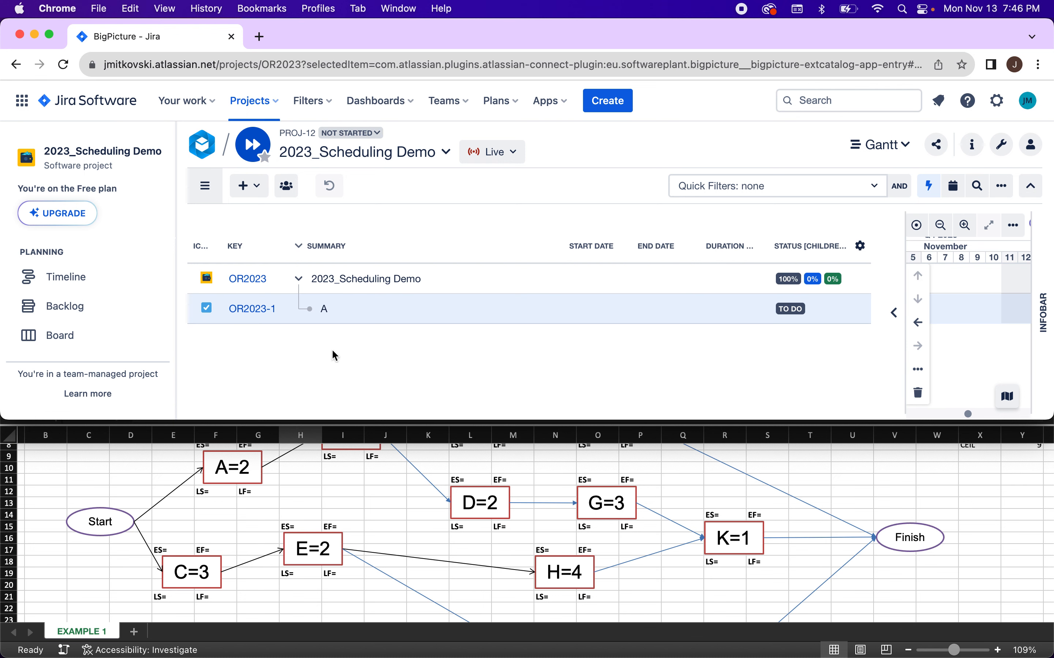
# - Add a Jira issue of type Task with the summary B below task A
pyautogui.moveTo(342, 325)
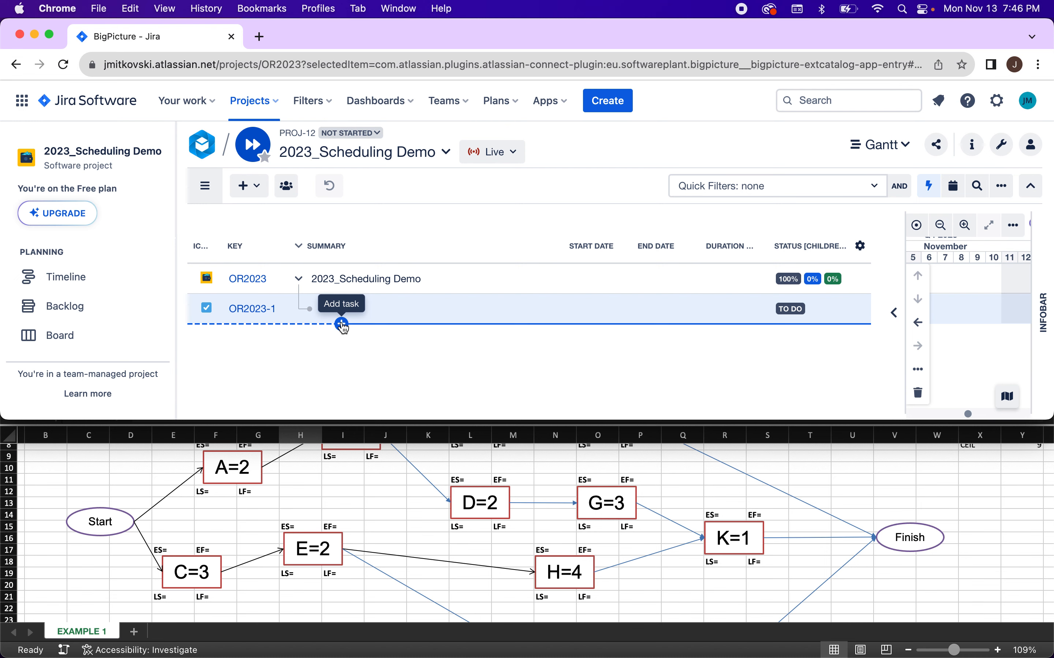
pyautogui.scroll(5, 387, 496)
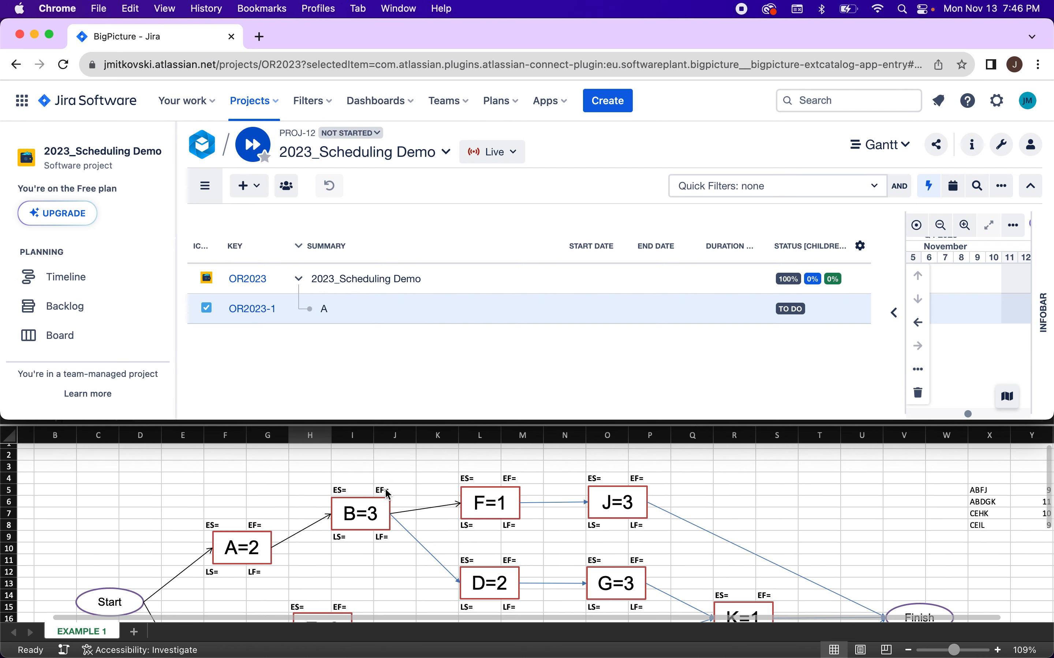
pyautogui.click(342, 324)
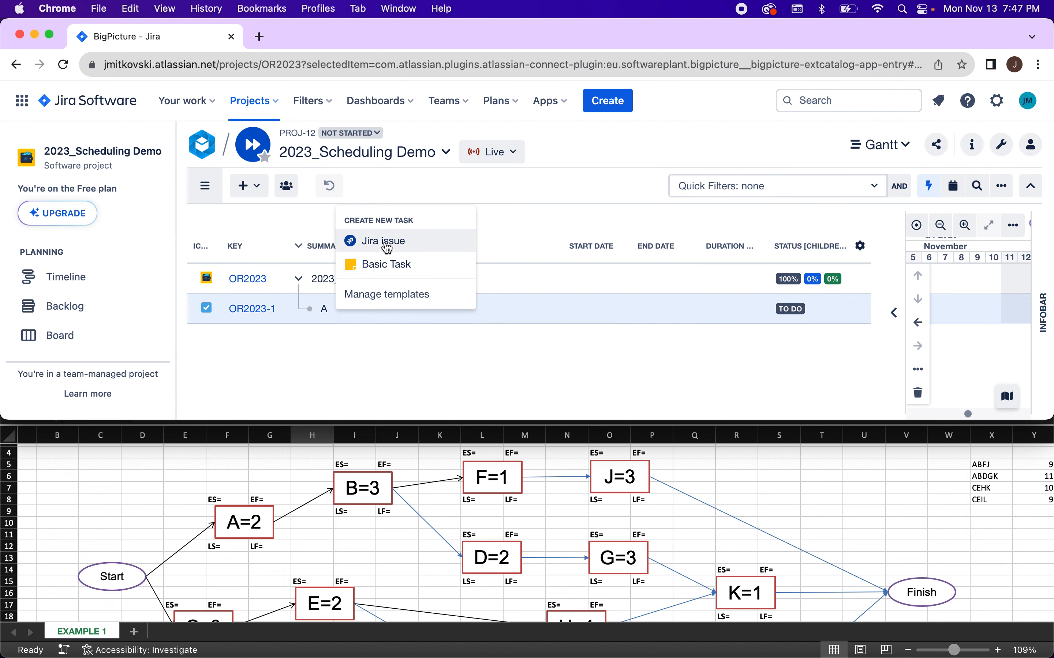
pyautogui.click(383, 242)
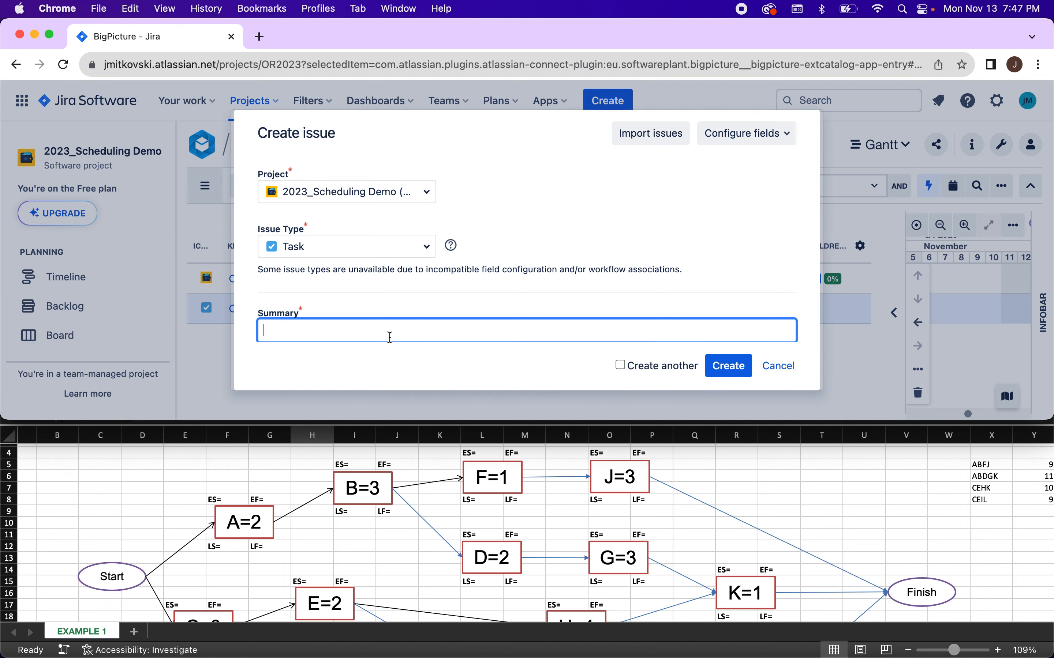
pyautogui.write('B')
pyautogui.press('Return')
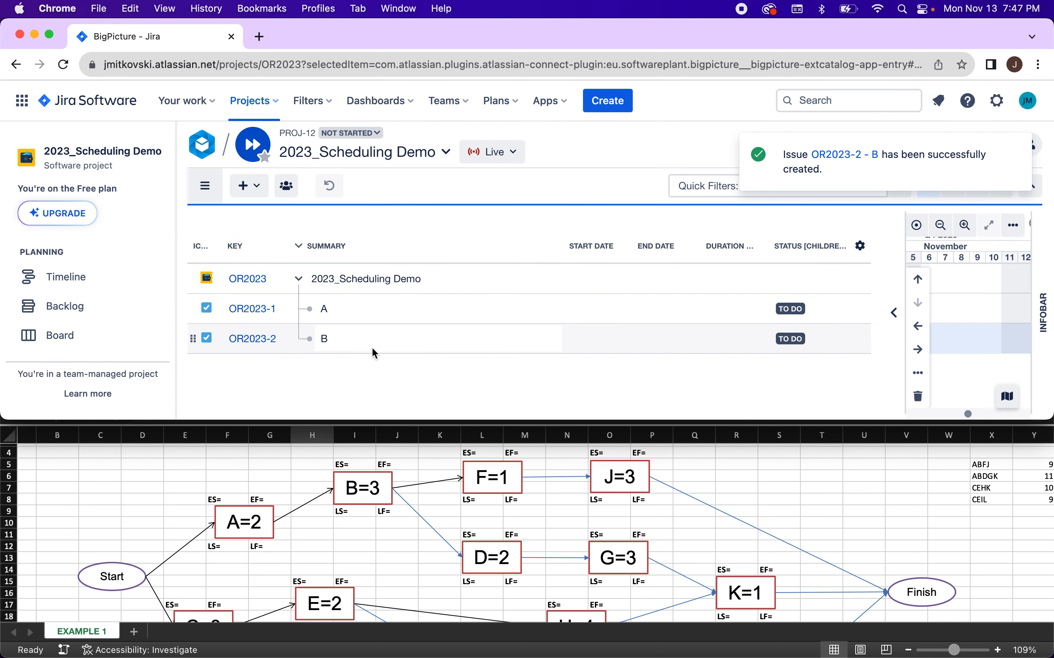
# - Add two more Jira issues with the summaries C and D below task B
pyautogui.click(343, 355)
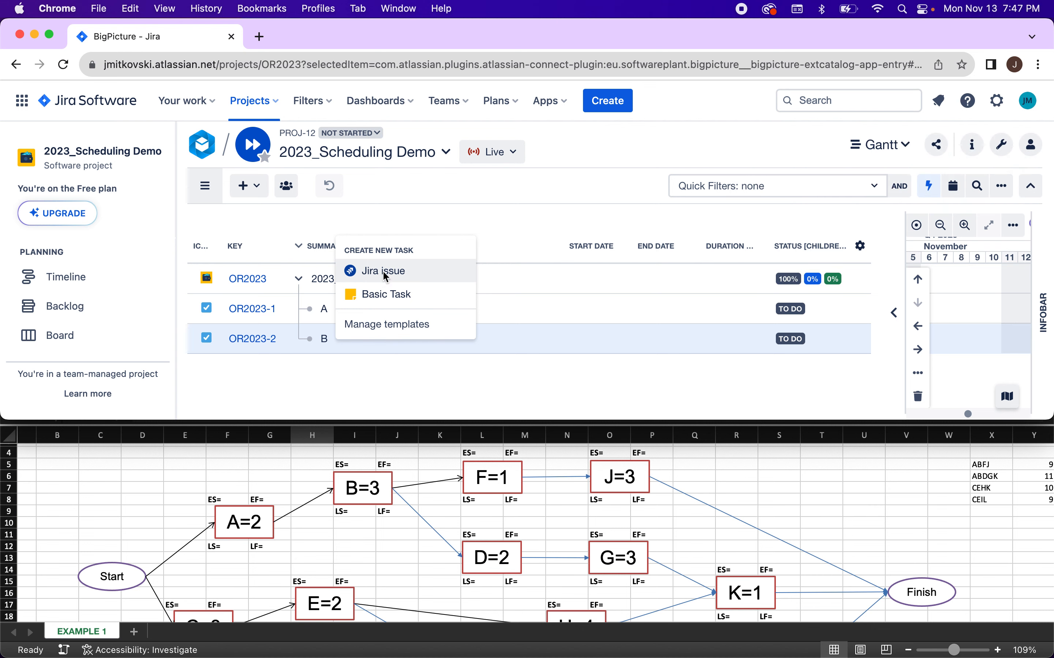
pyautogui.click(385, 277)
pyautogui.press('Return')
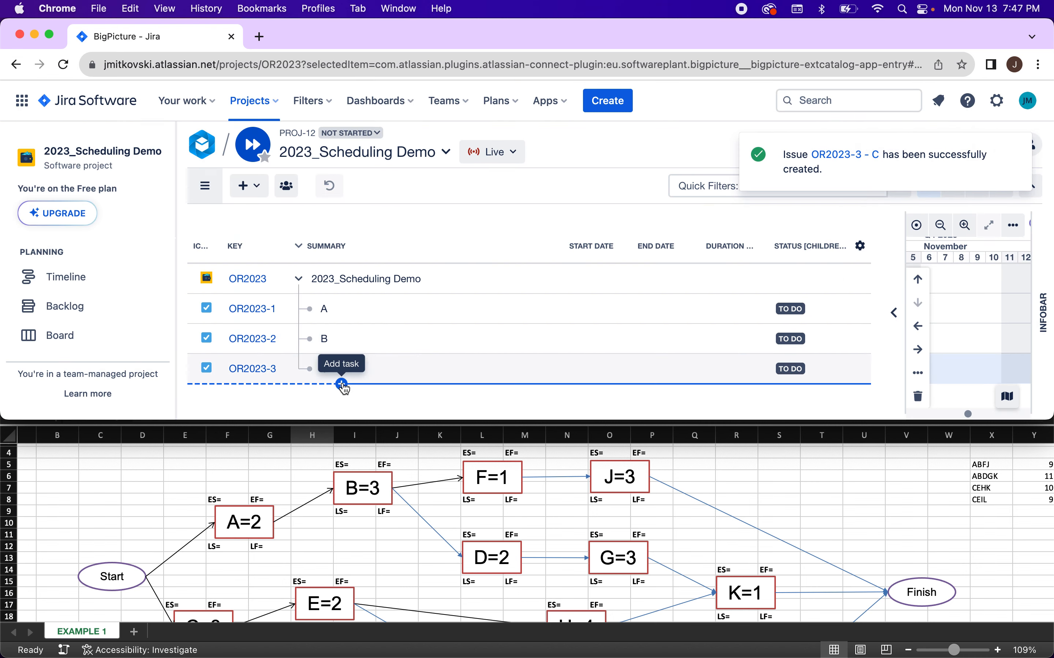
pyautogui.click(342, 385)
pyautogui.click(382, 301)
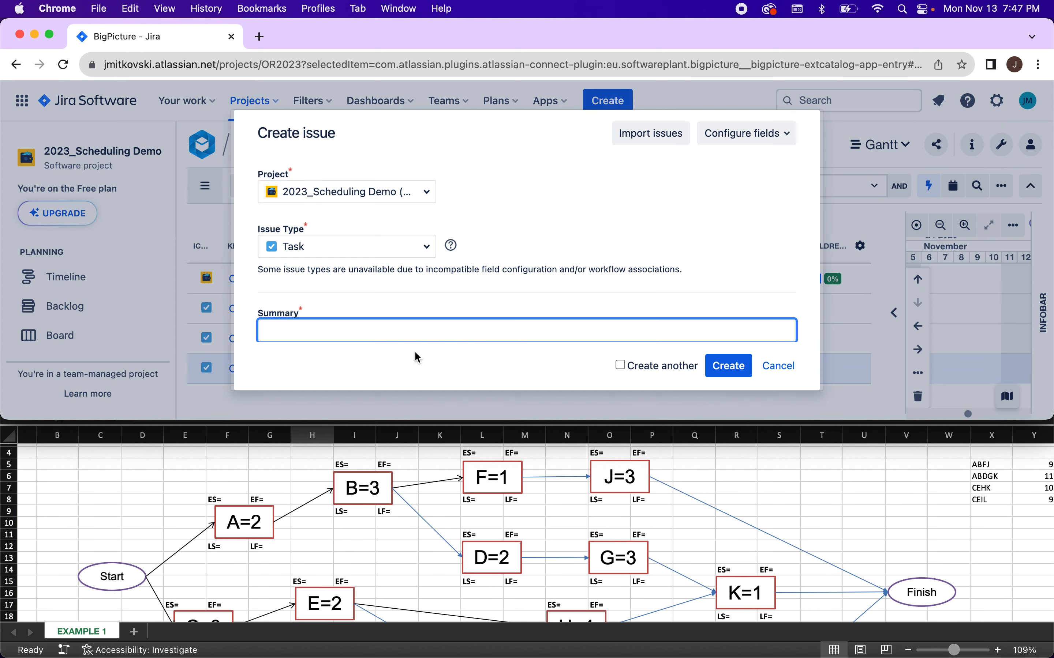
pyautogui.write('D')
pyautogui.press('Return')
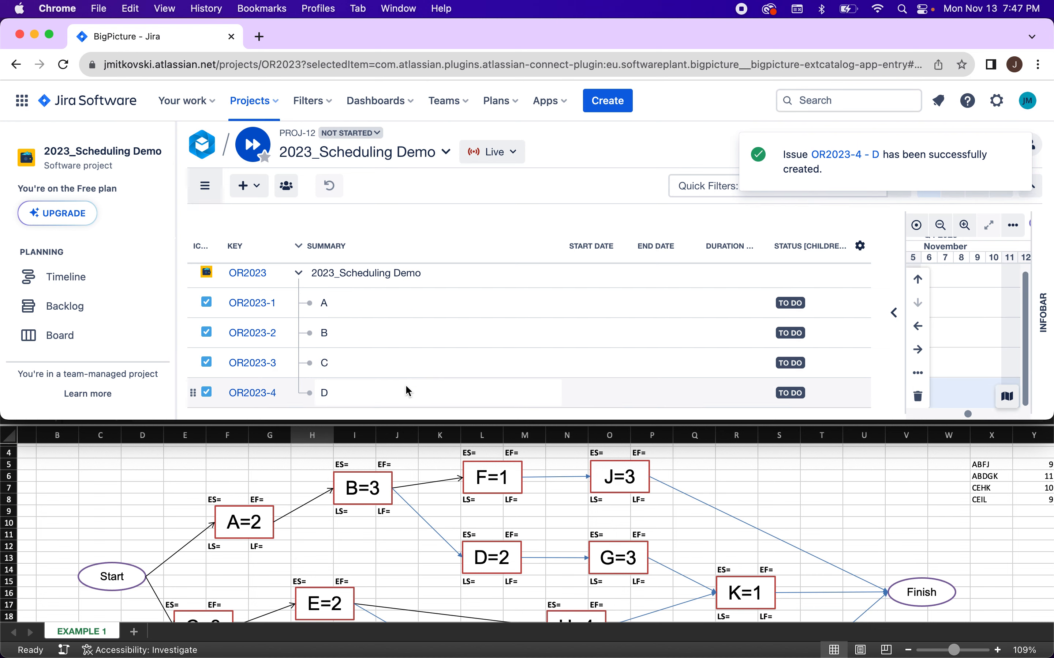
# - Add Jira issues with the summaries E and F below task D, enlarging the browser window to fill the screen
pyautogui.click(342, 407)
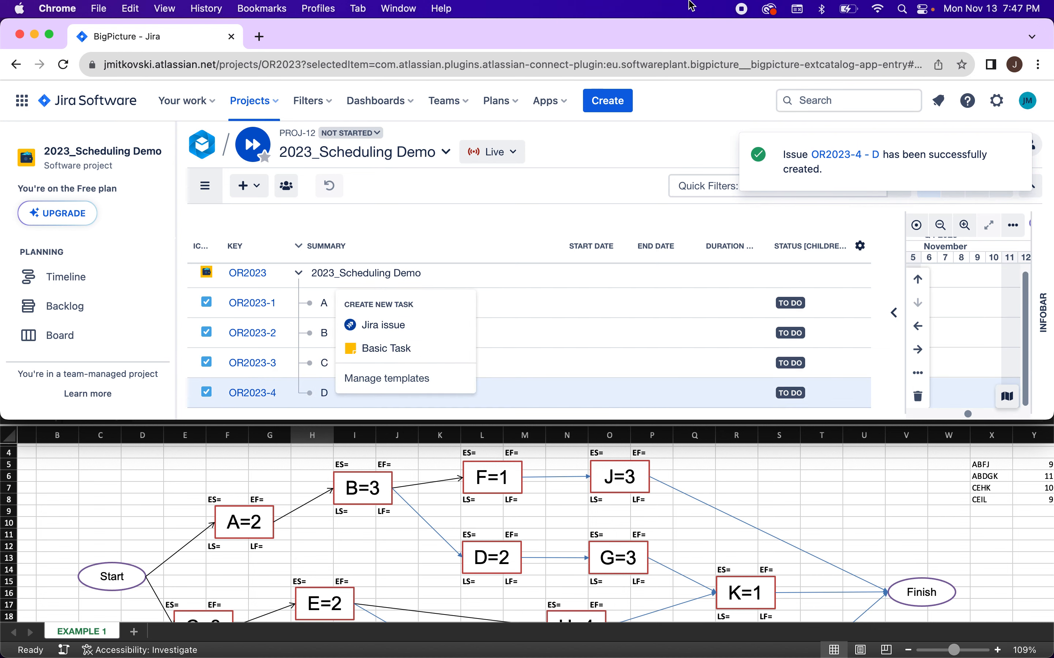
pyautogui.doubleClick(658, 36)
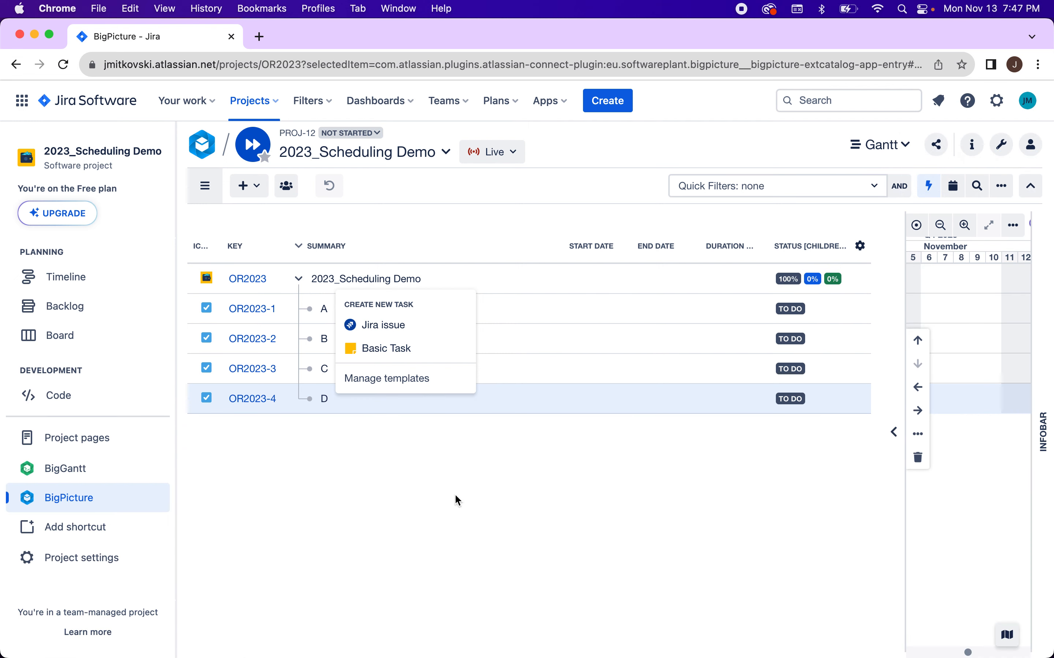
pyautogui.click(377, 332)
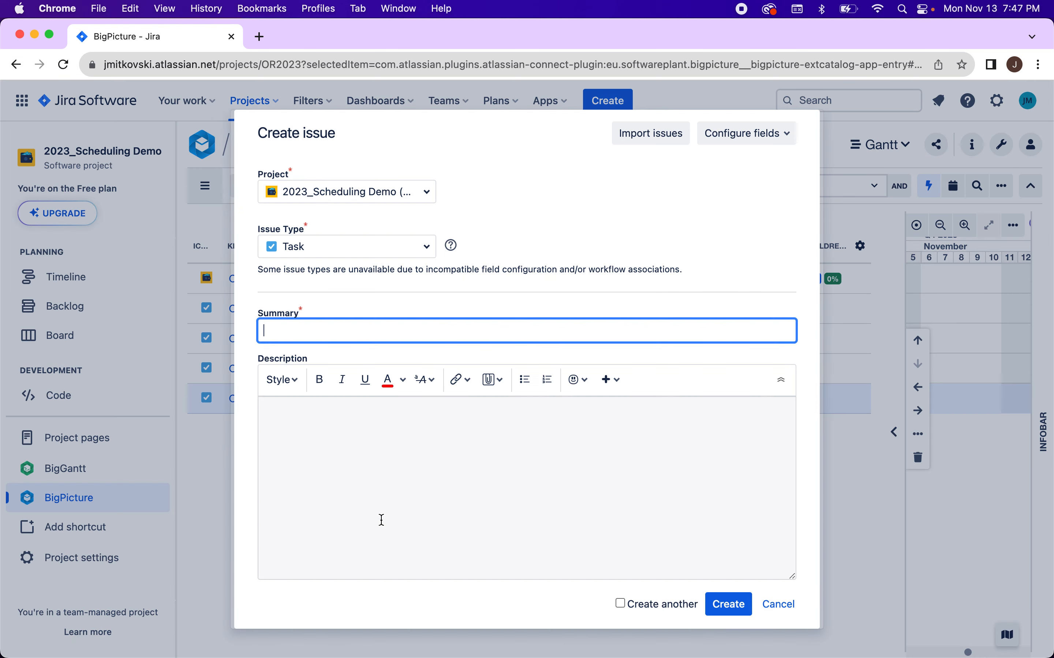
pyautogui.write('E')
pyautogui.press('Return')
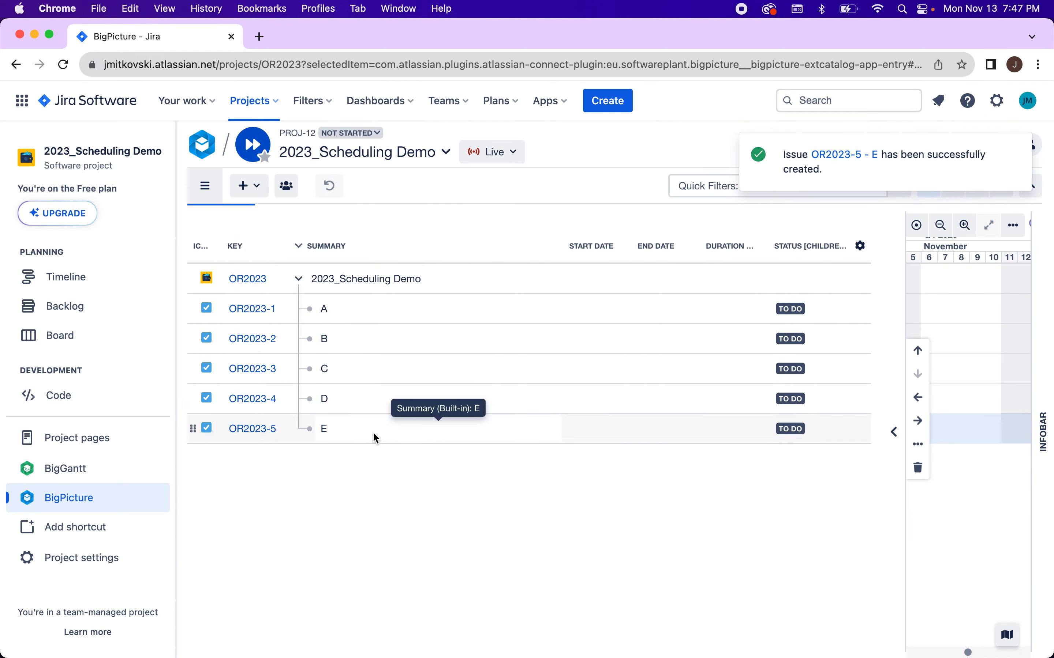
pyautogui.click(343, 445)
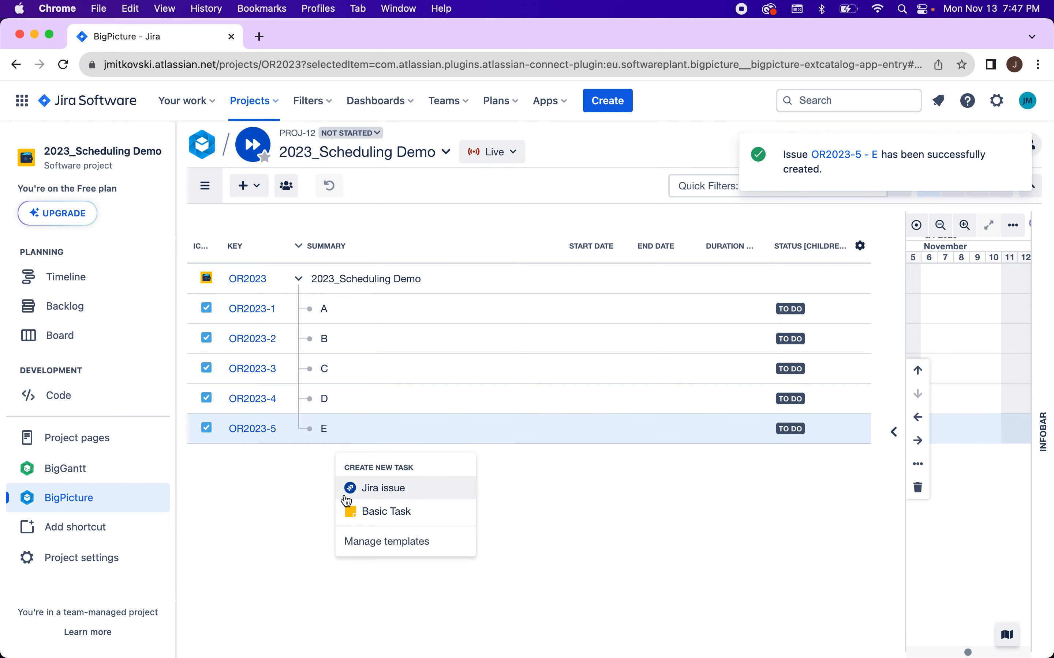
pyautogui.click(367, 491)
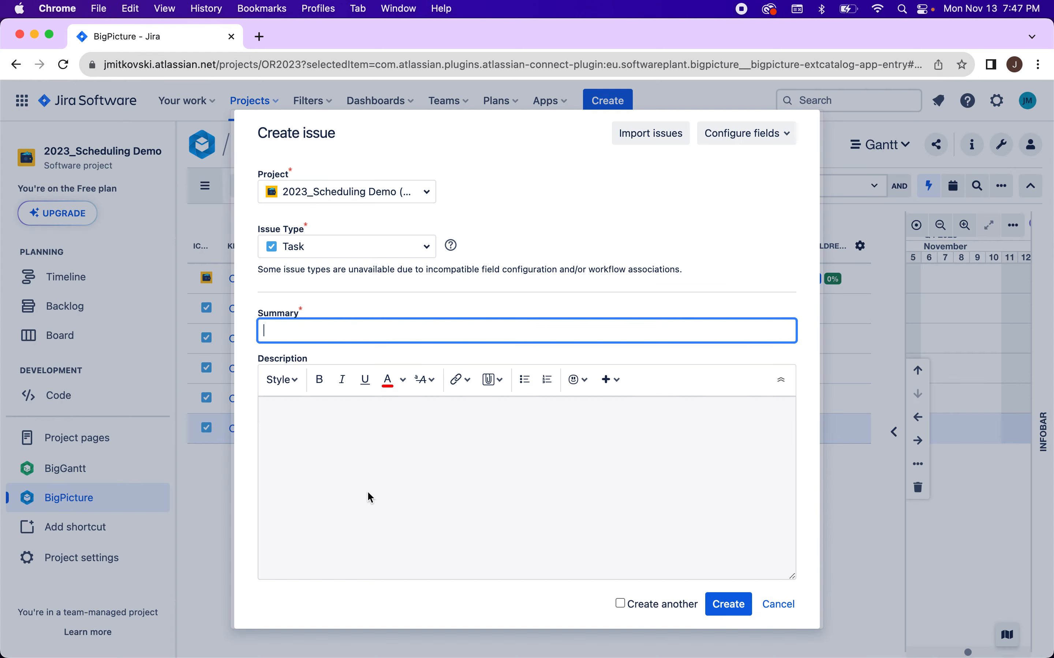
pyautogui.write('F')
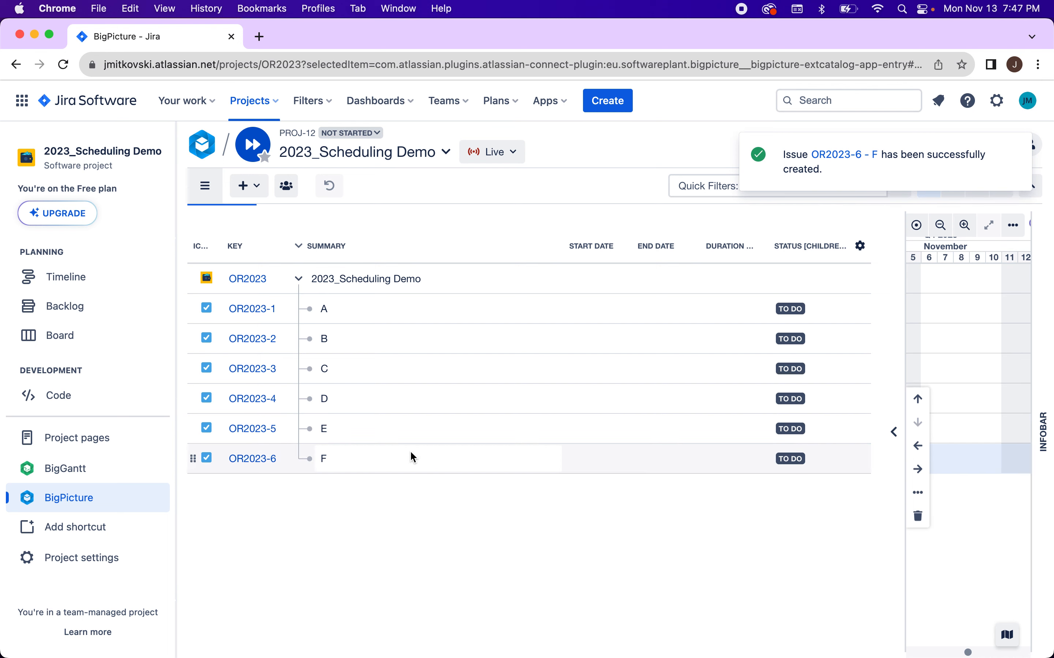
# - Add Jira issues with the summaries G and H below task F
pyautogui.click(343, 474)
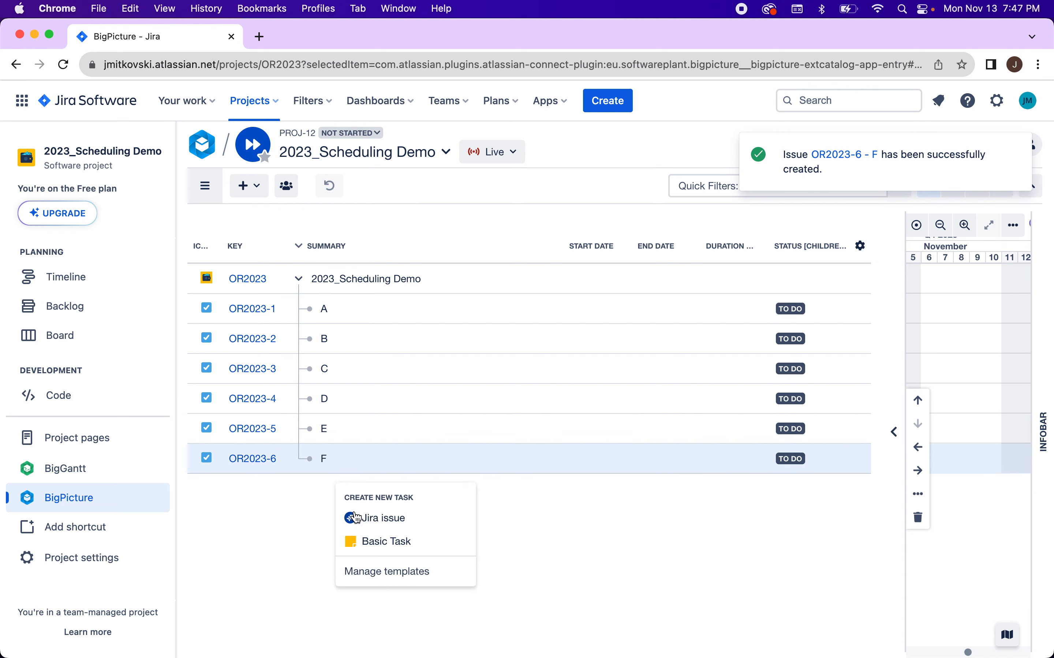
pyautogui.click(372, 522)
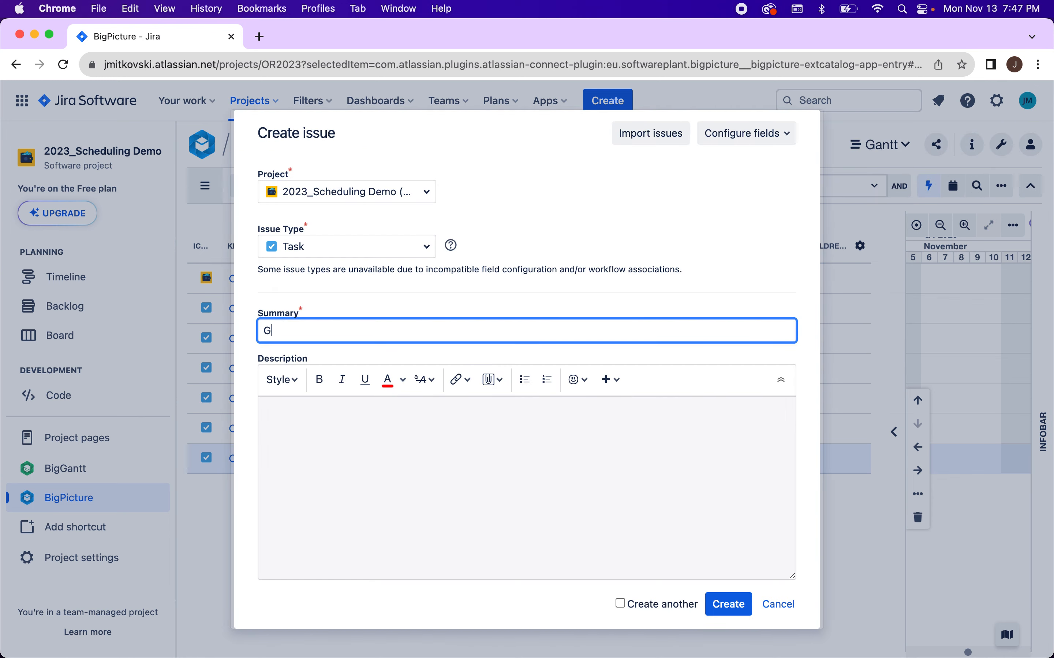
pyautogui.press('Return')
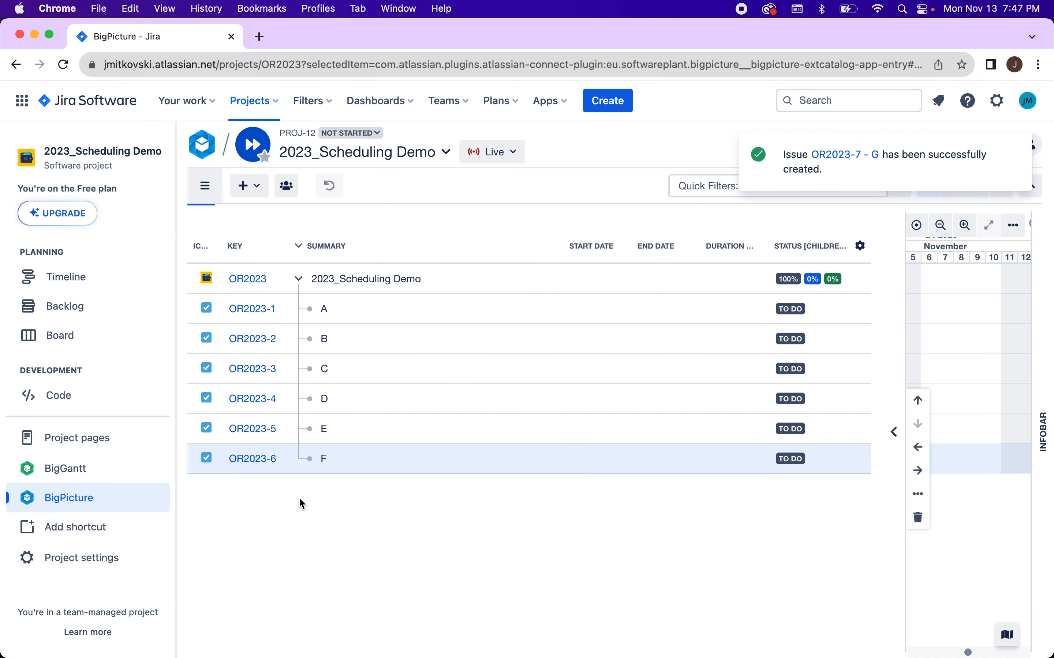
pyautogui.moveTo(375, 503)
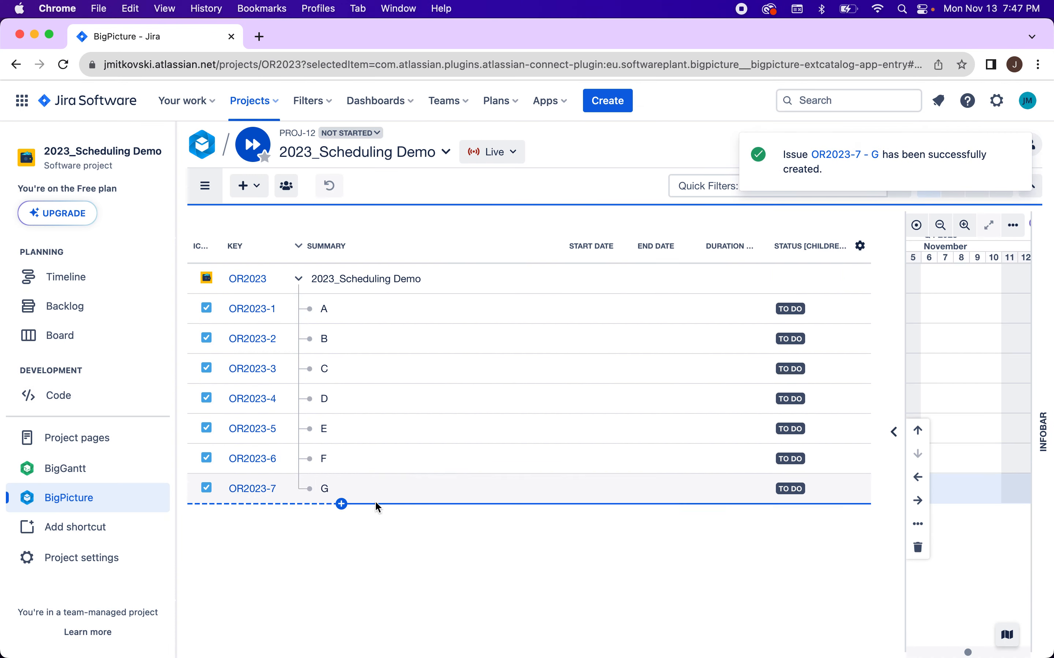
pyautogui.click(342, 504)
pyautogui.click(370, 549)
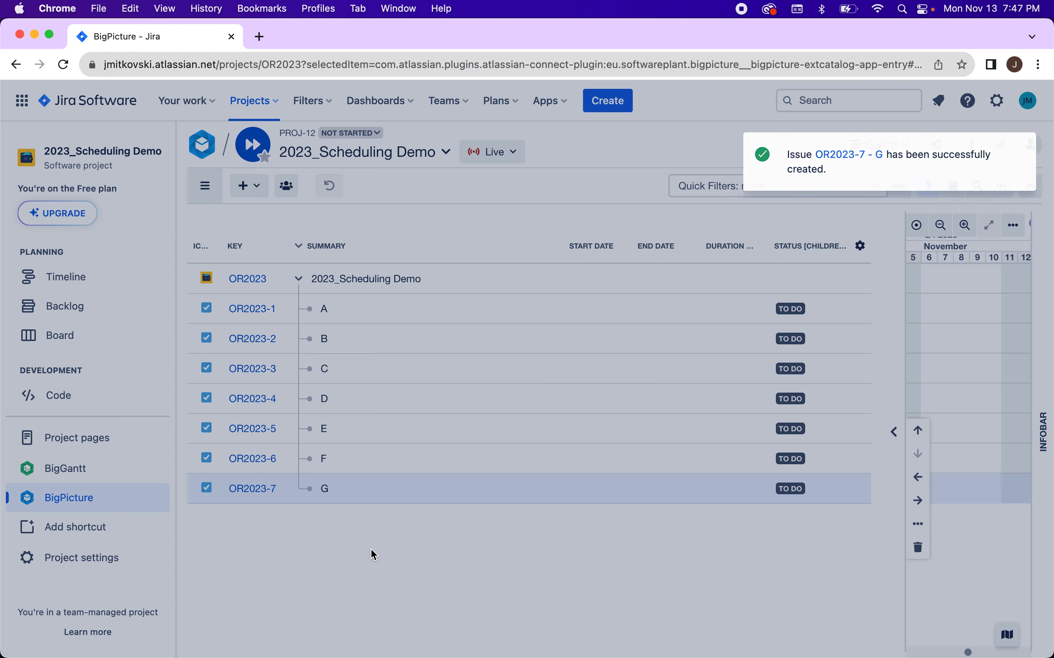
pyautogui.write('H')
pyautogui.press('Return')
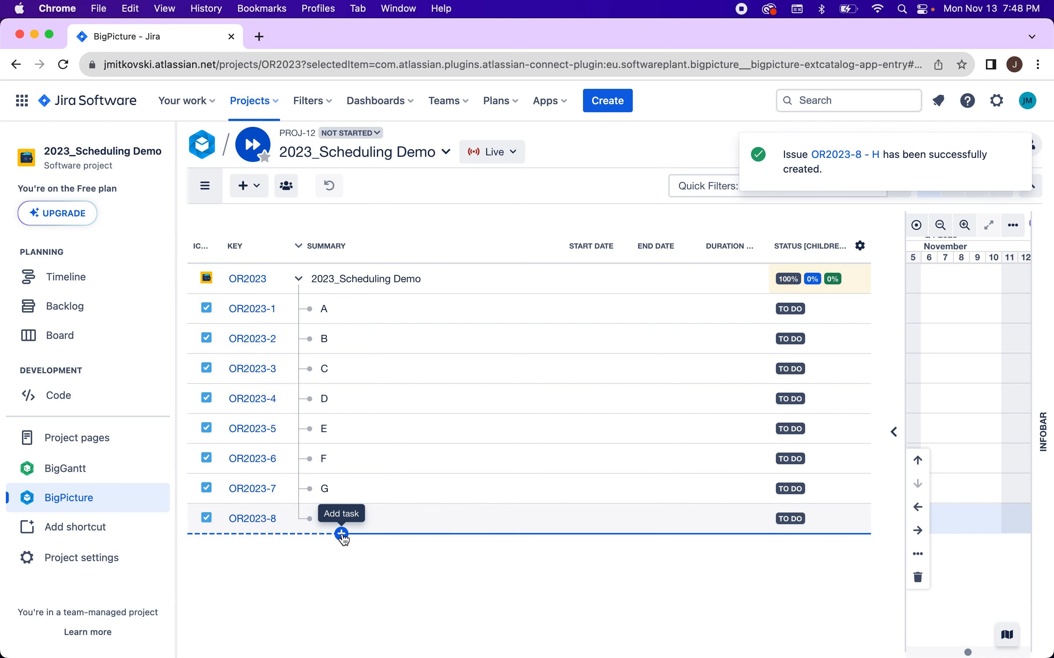
# - Add Jira issues with the summaries I and J below task H
pyautogui.click(342, 533)
pyautogui.click(375, 577)
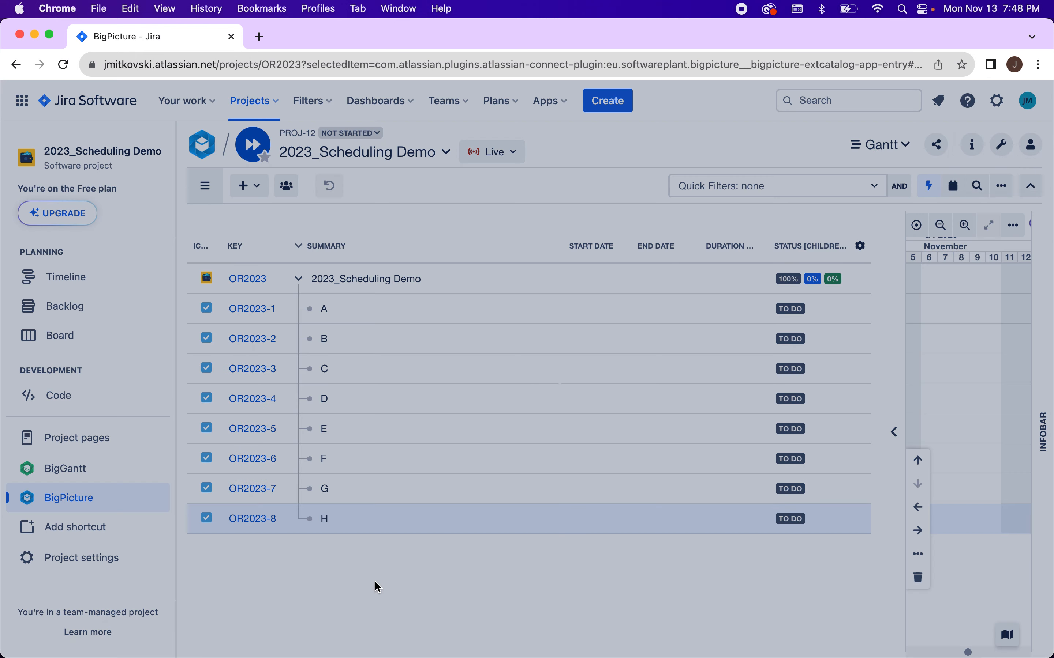
pyautogui.press('Return')
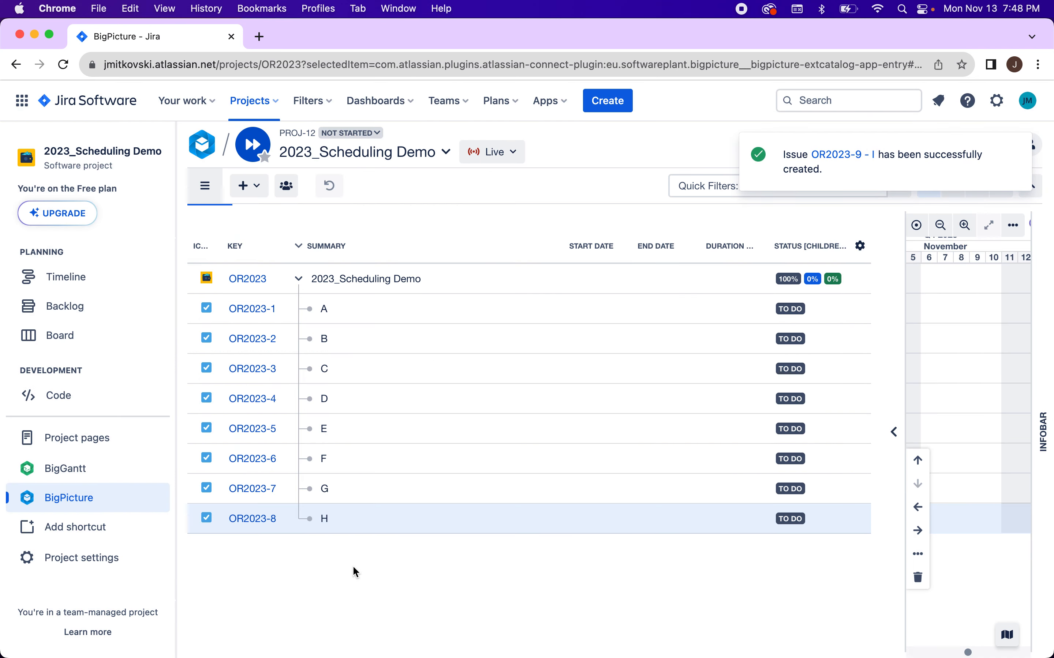
pyautogui.click(347, 566)
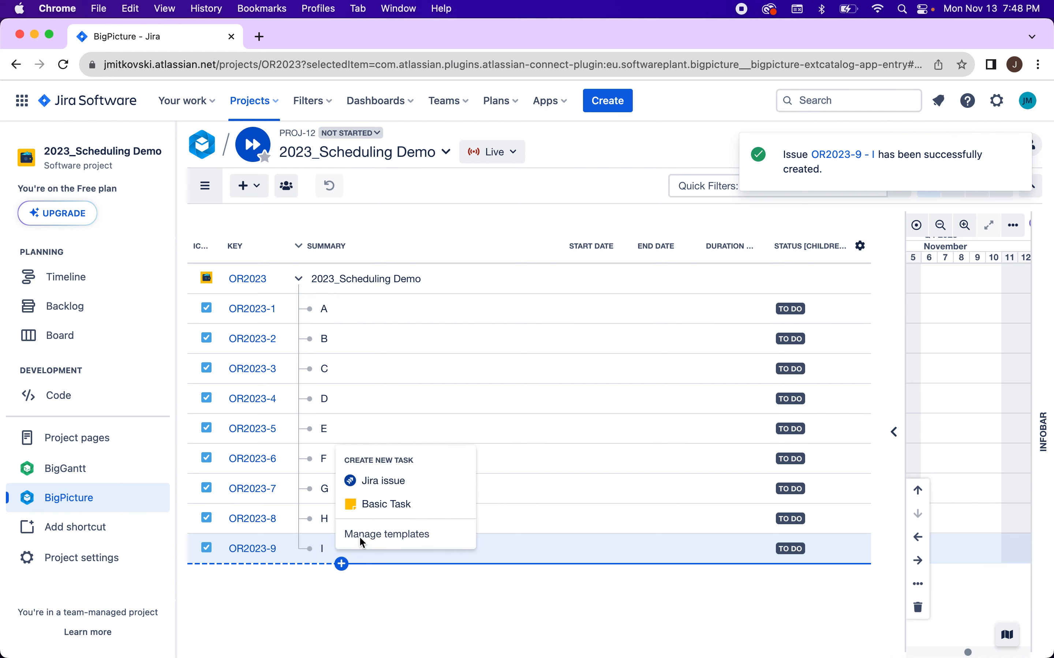
pyautogui.click(385, 483)
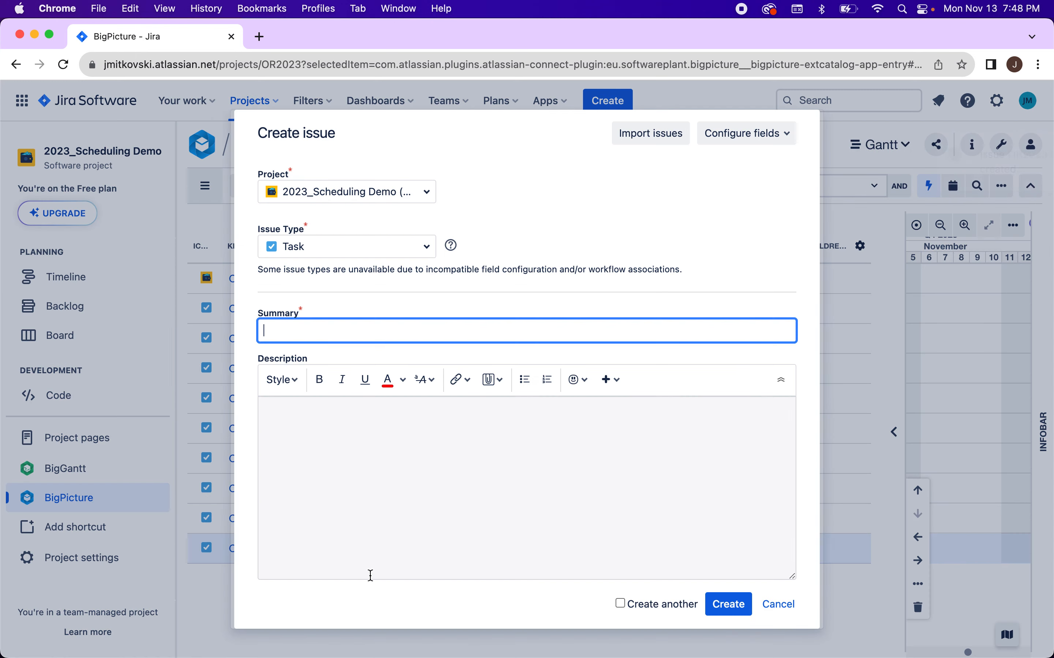
pyautogui.write('J')
pyautogui.press('Return')
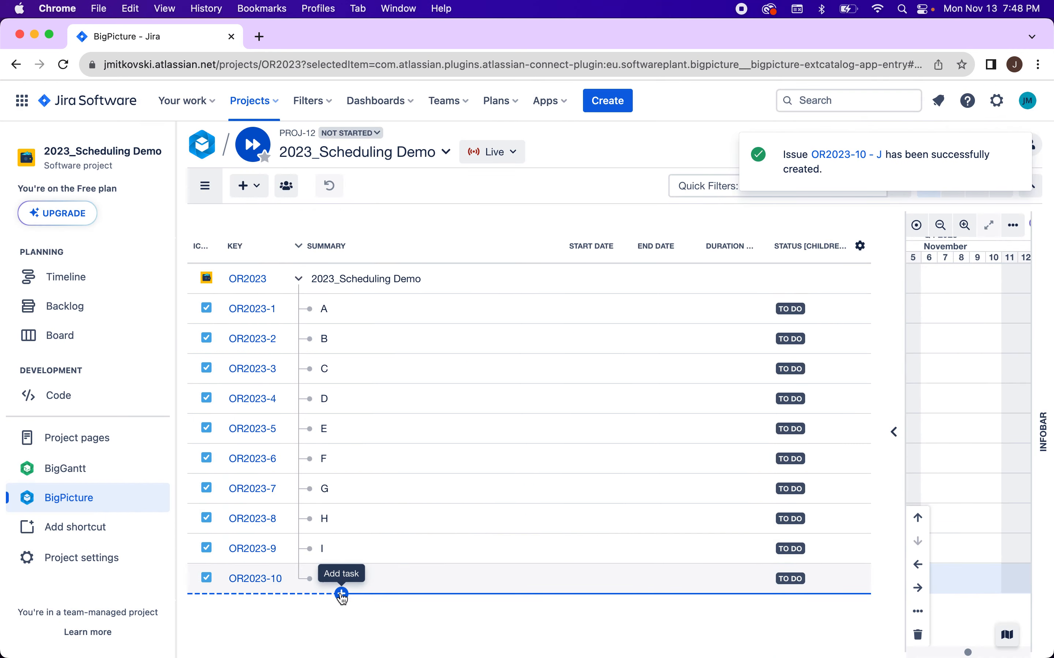
# - Add a Jira issue with the summary K below task J and shrink the browser window to reveal the network diagram
pyautogui.click(342, 594)
pyautogui.click(391, 510)
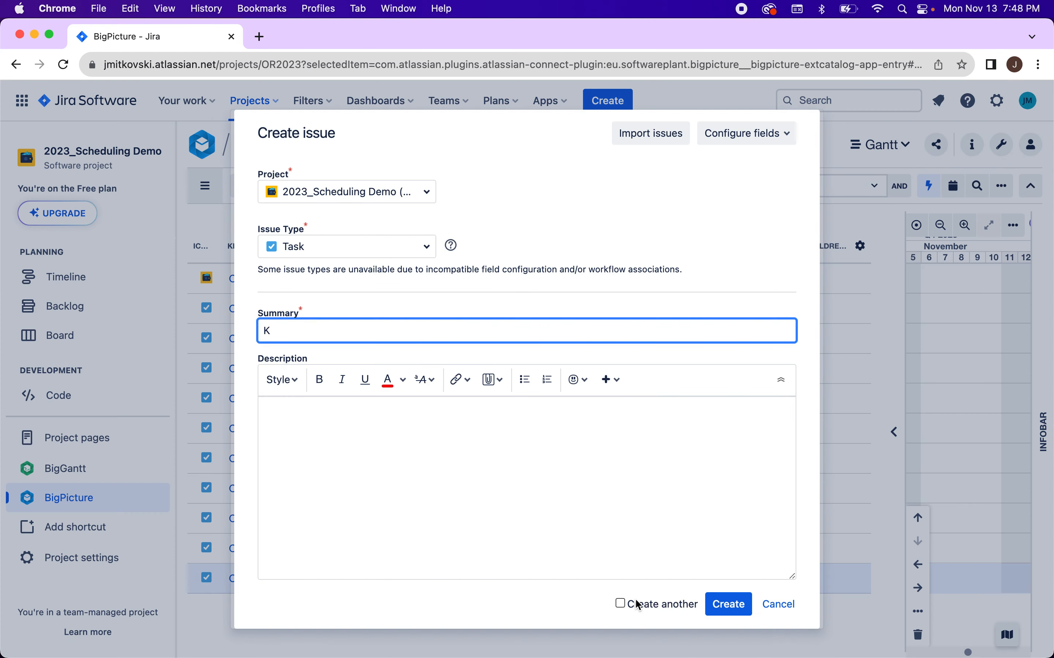
pyautogui.click(726, 605)
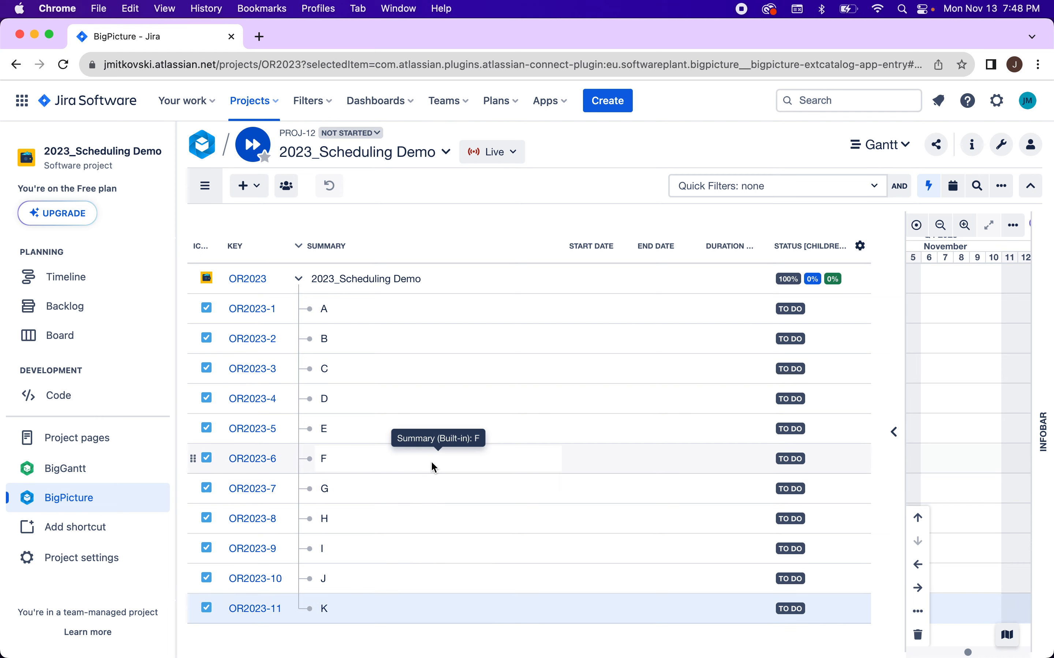
pyautogui.doubleClick(539, 47)
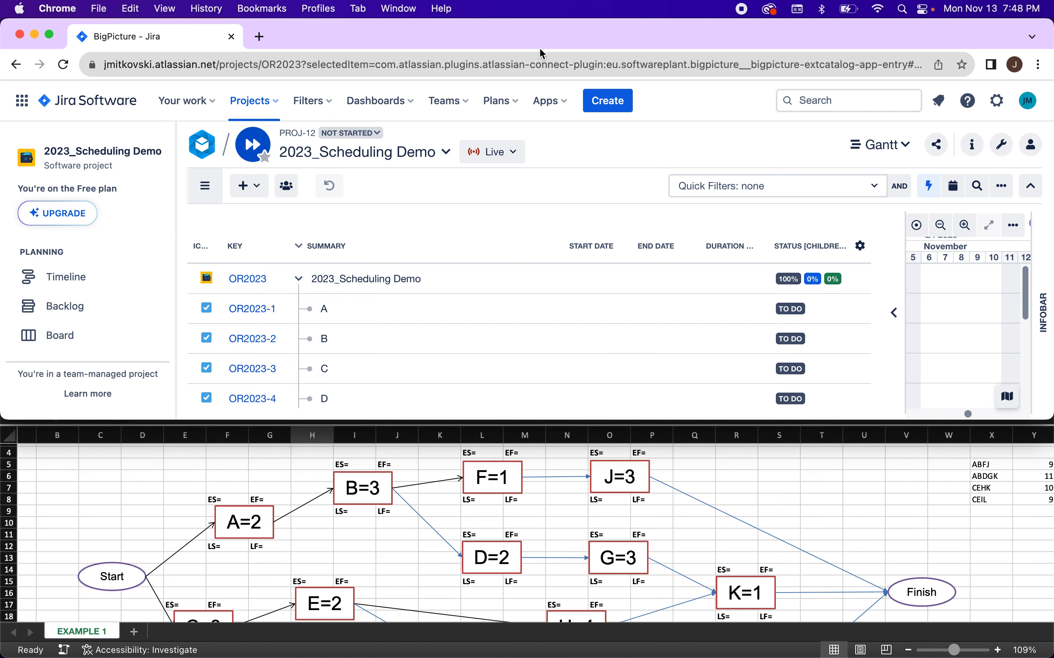
# - Check the network diagram for the last activity, add a Jira issue with the summary L below task K, and widen the Gantt timeline
pyautogui.scroll(-5, 568, 531)
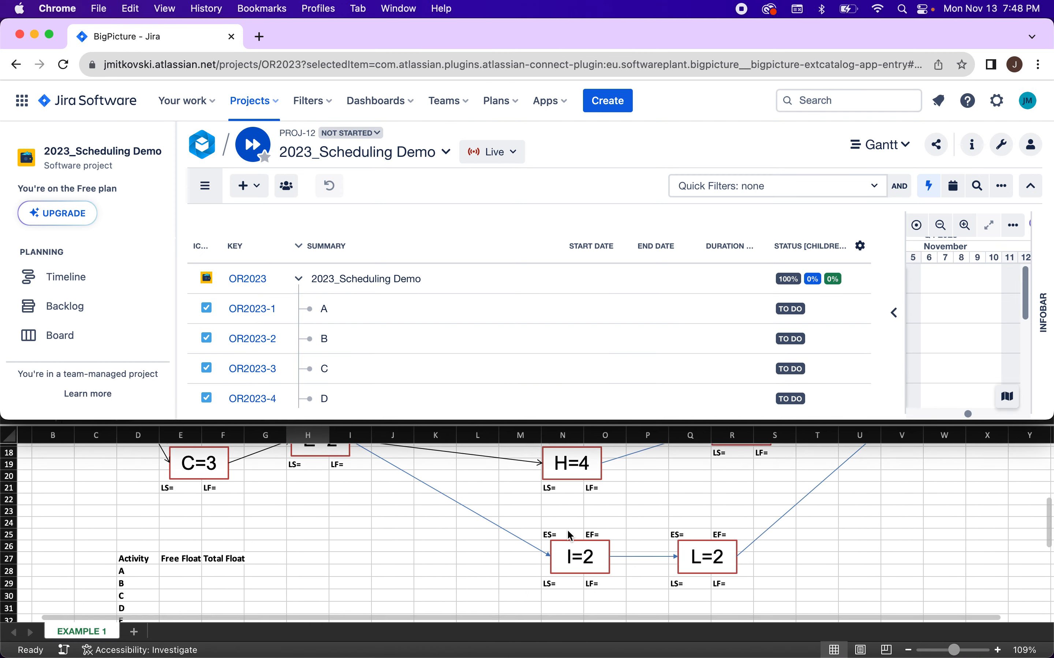
pyautogui.scroll(8, 570, 566)
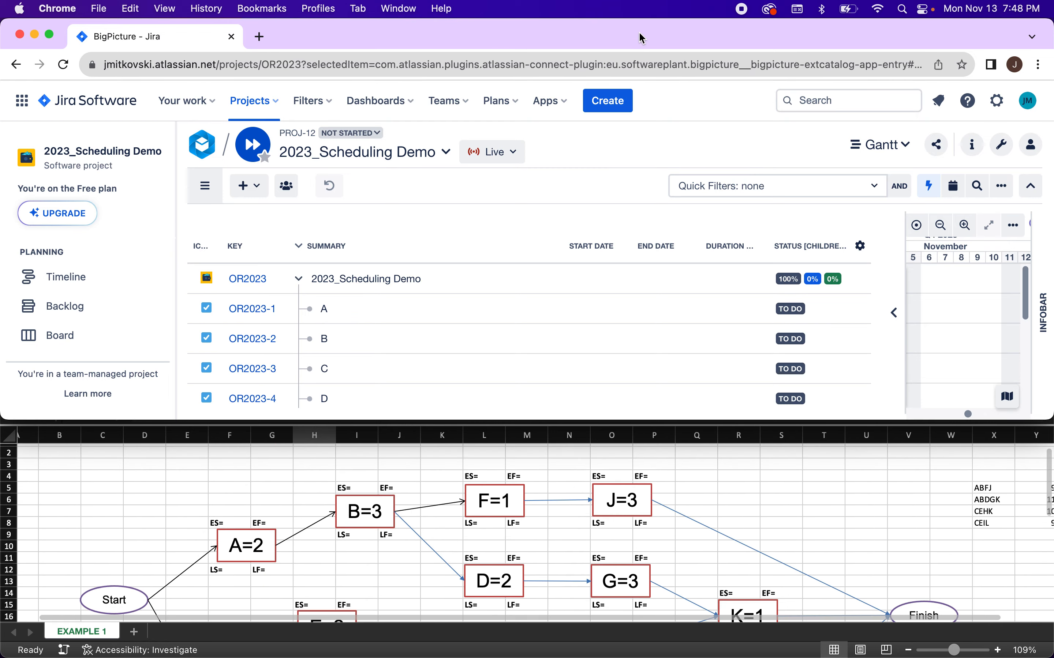
pyautogui.doubleClick(643, 48)
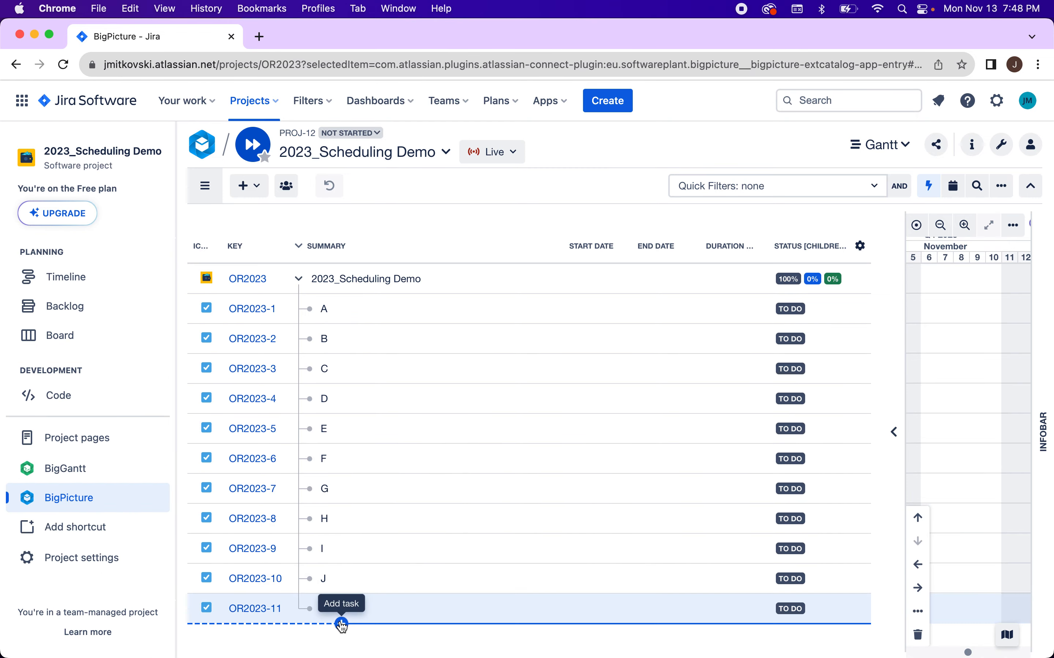
pyautogui.click(341, 621)
pyautogui.click(382, 541)
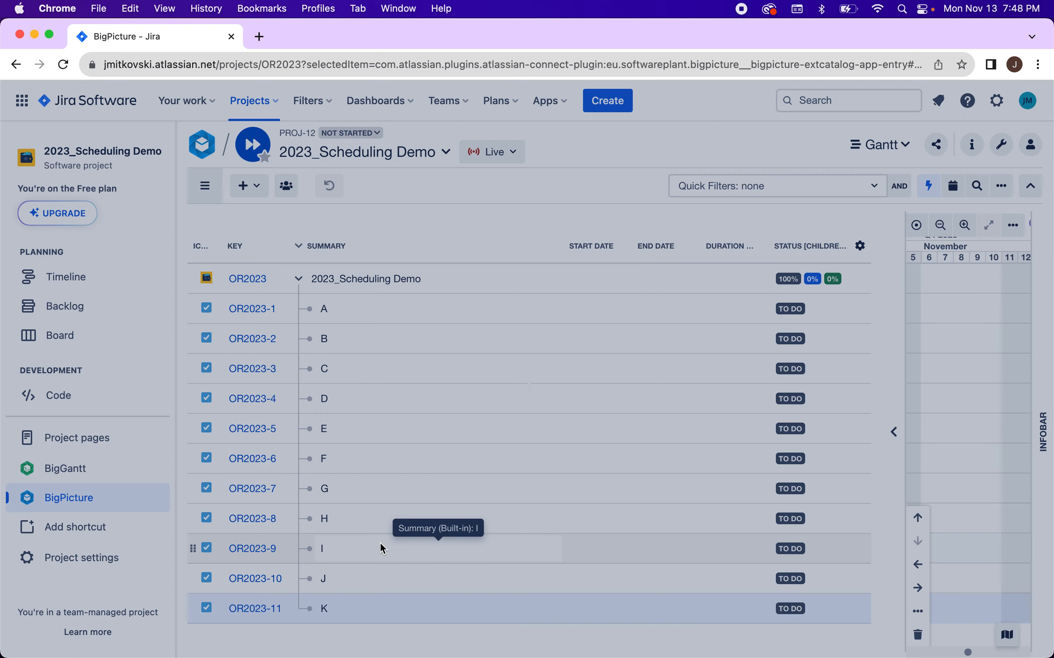
pyautogui.write('L')
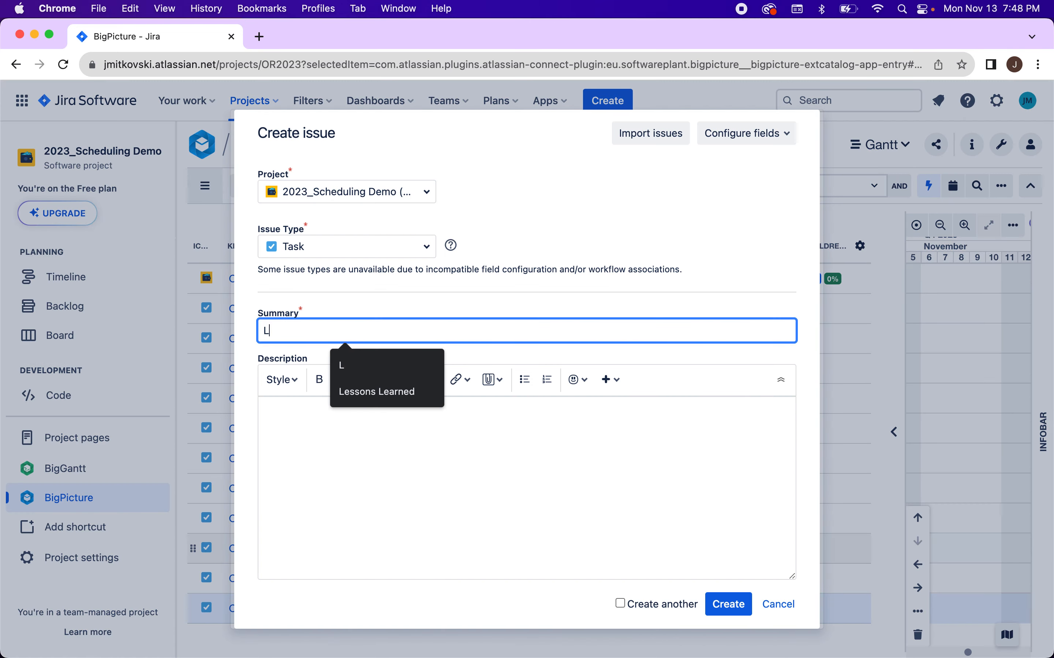
pyautogui.press('Return')
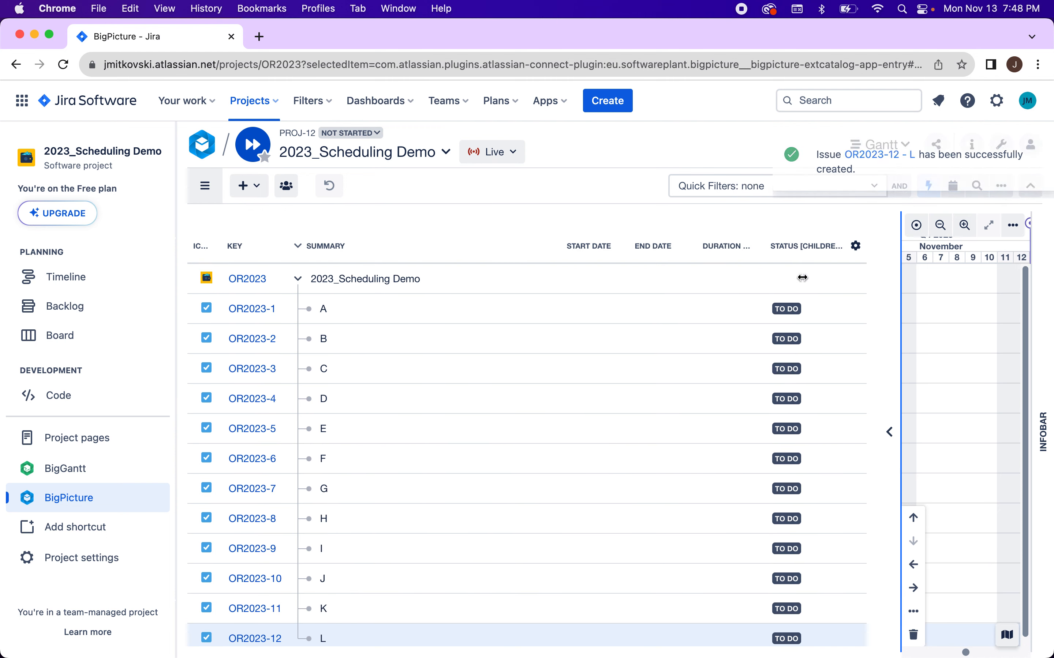
pyautogui.moveTo(903, 281); pyautogui.dragTo(625, 289)
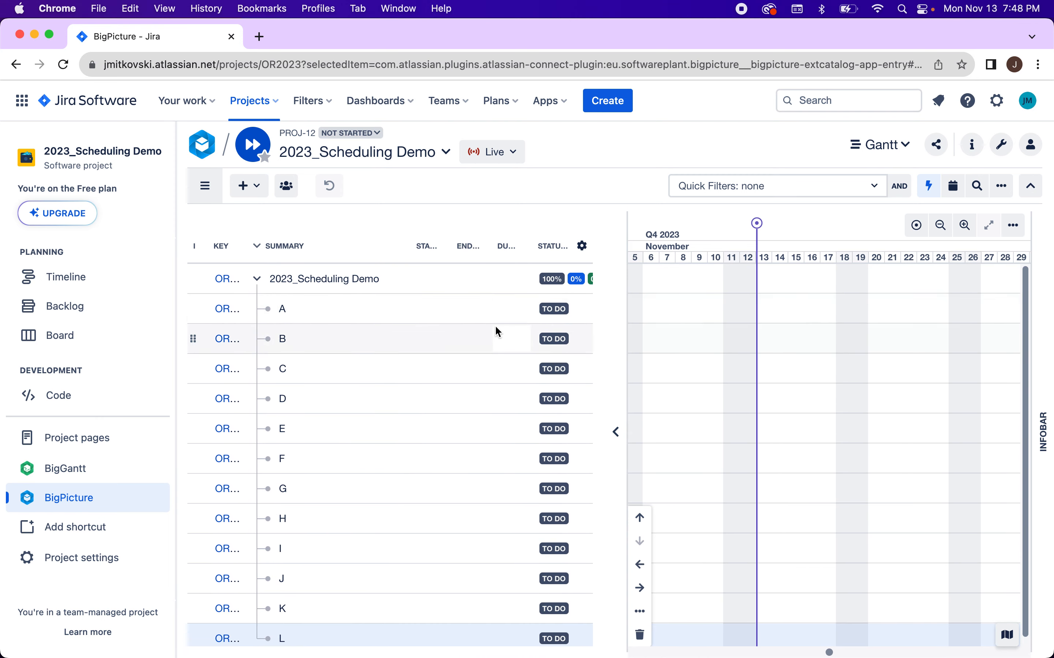
# - Try to set the duration of the undated task A to 2 working days
pyautogui.click(499, 314)
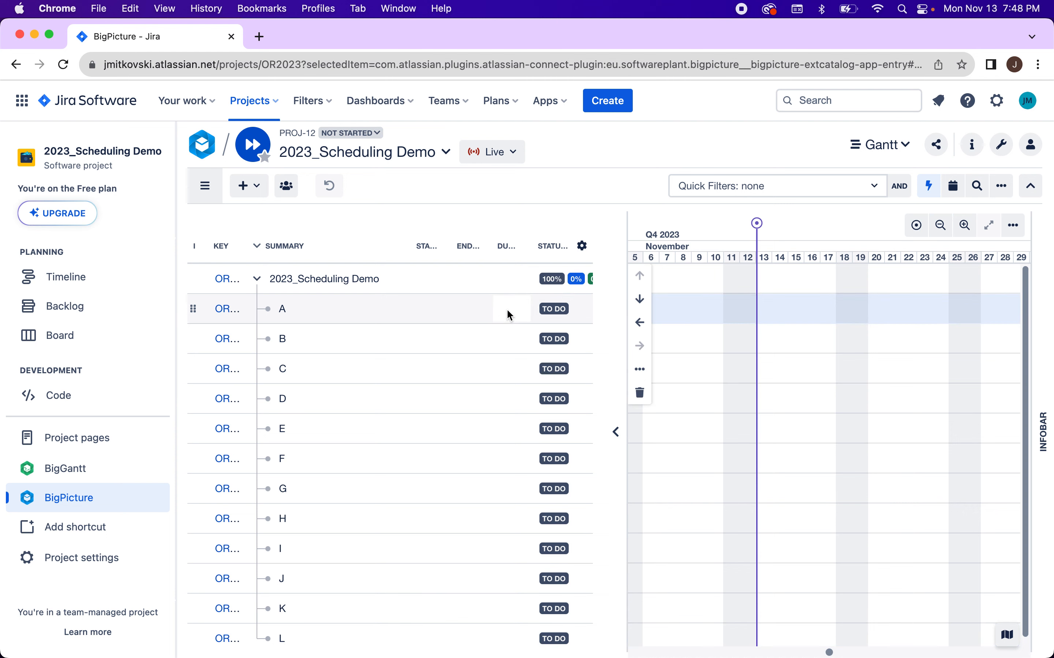
pyautogui.click(507, 309)
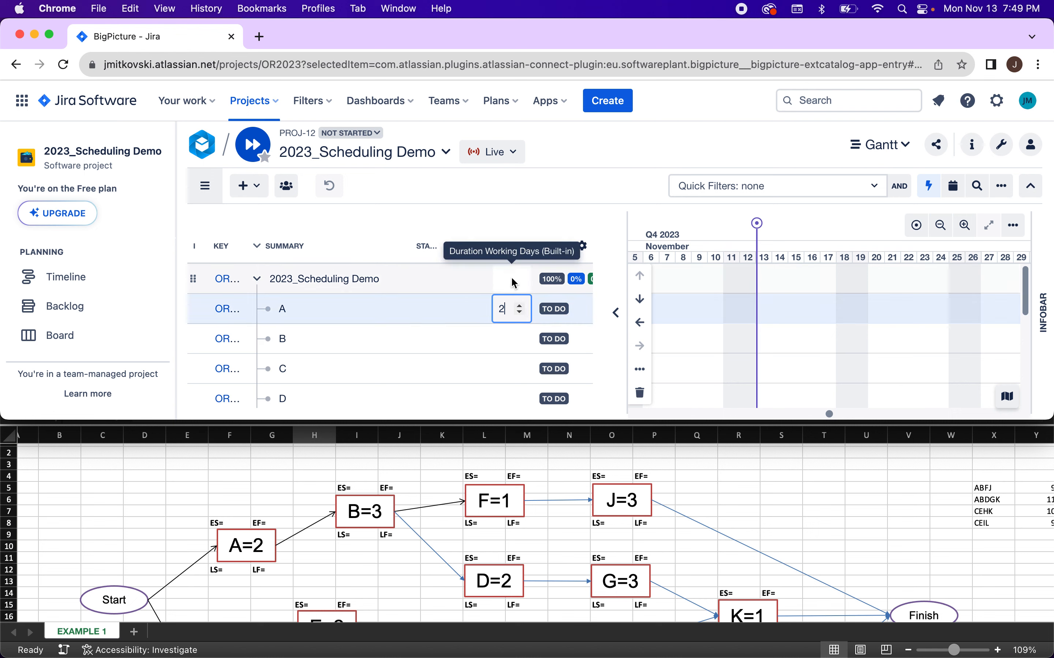
pyautogui.click(515, 283)
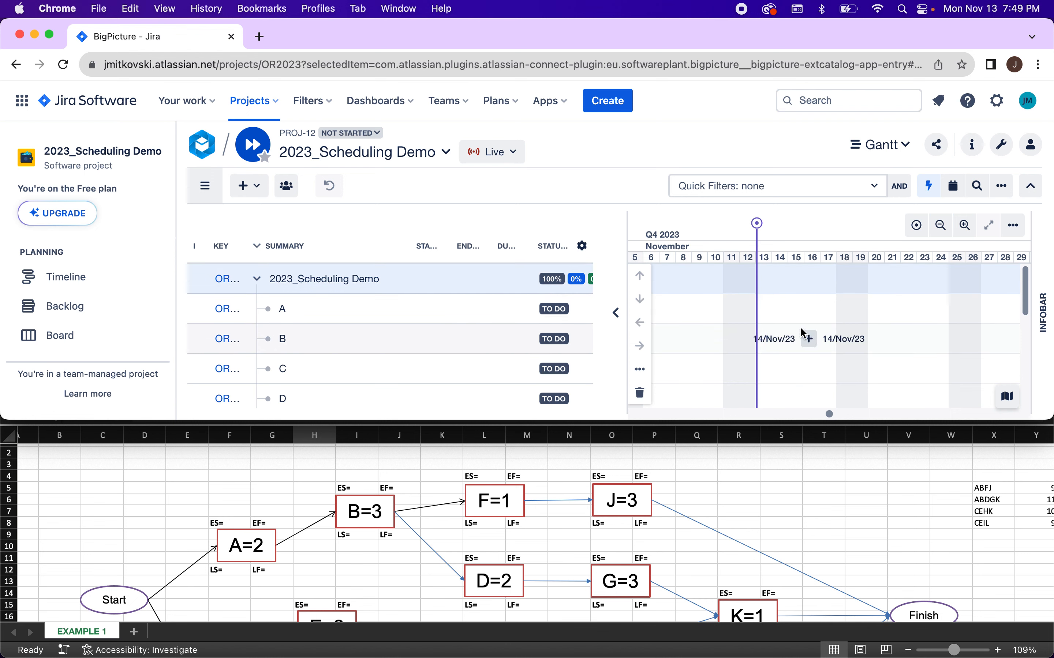
pyautogui.click(518, 314)
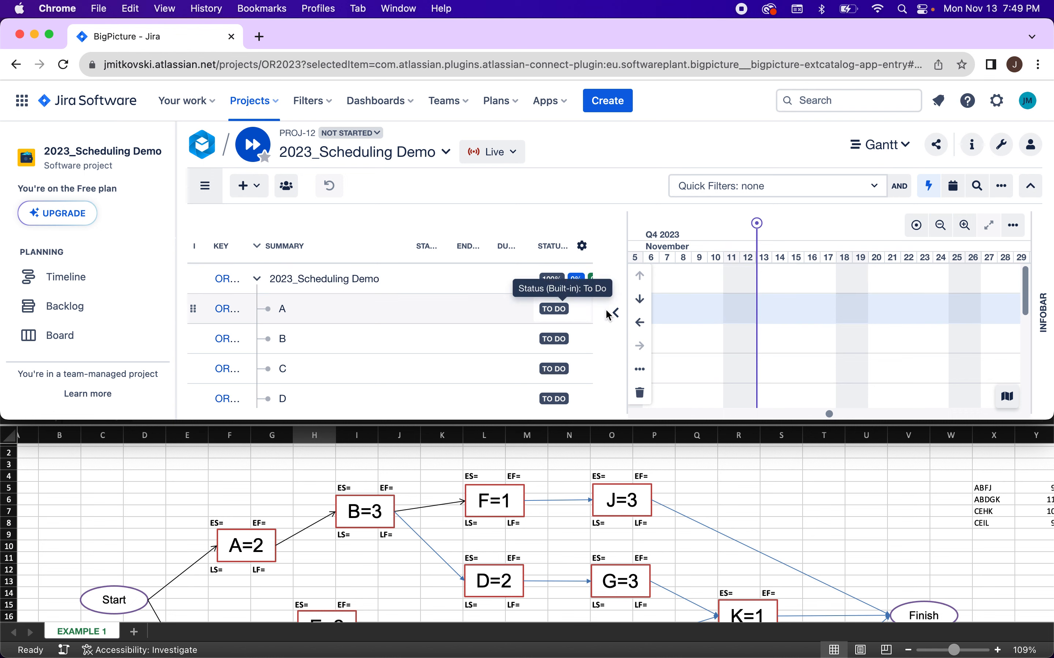
# - Schedule task A on the timeline starting 13 November and set its duration to 2 working days
pyautogui.click(764, 317)
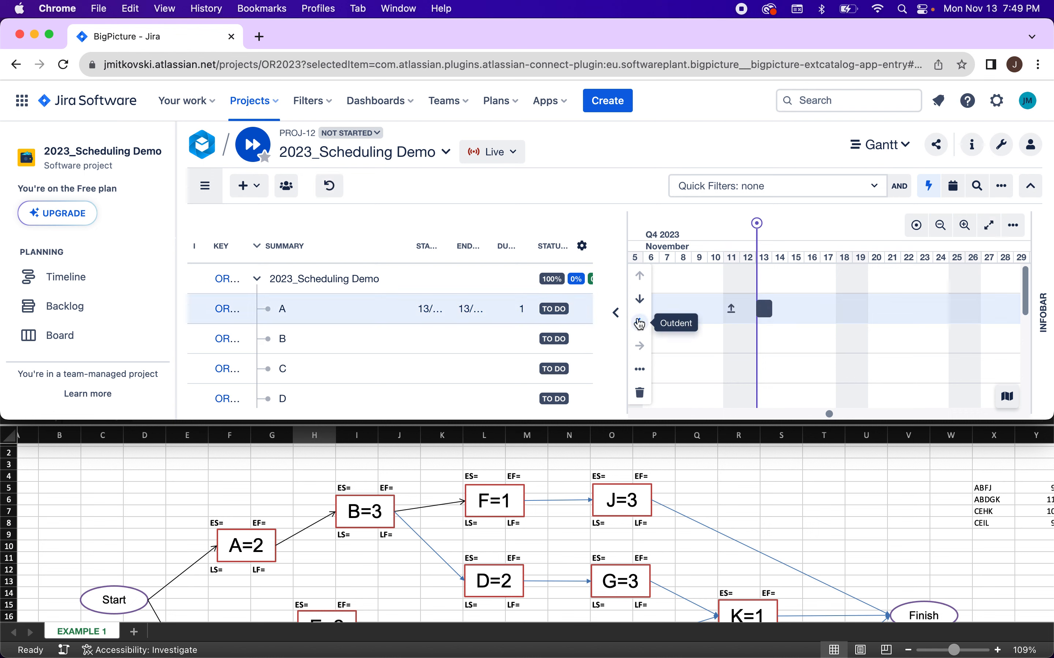
pyautogui.click(524, 312)
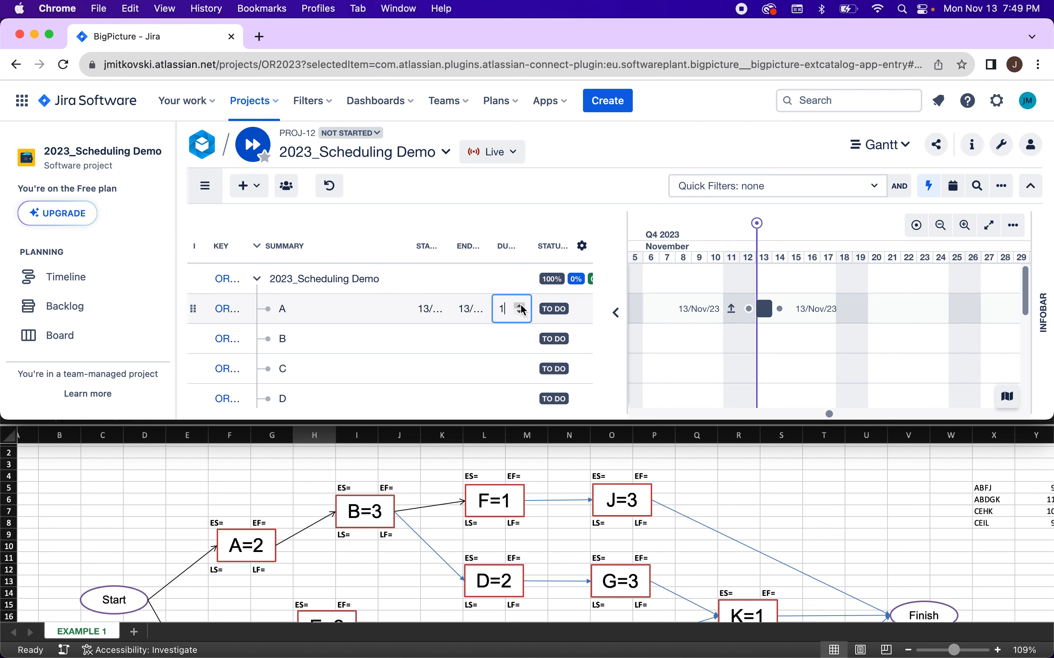
pyautogui.press('Return')
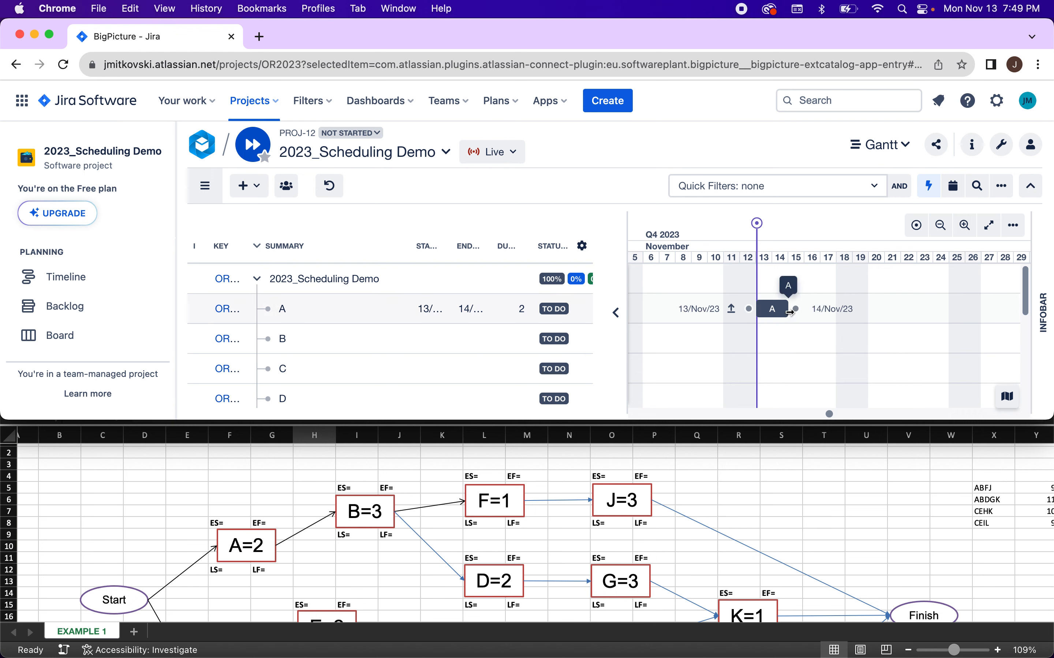
# - Place one-day bars for tasks B to F on 13 November in the Gantt timeline
pyautogui.click(766, 344)
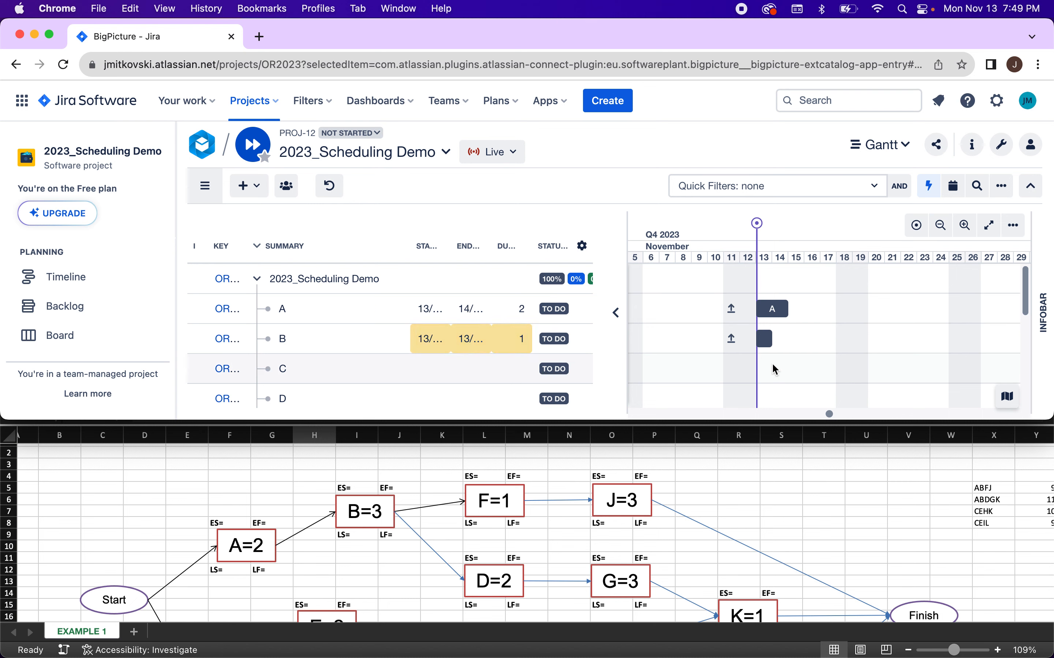
pyautogui.scroll(-1, 772, 362)
pyautogui.click(771, 318)
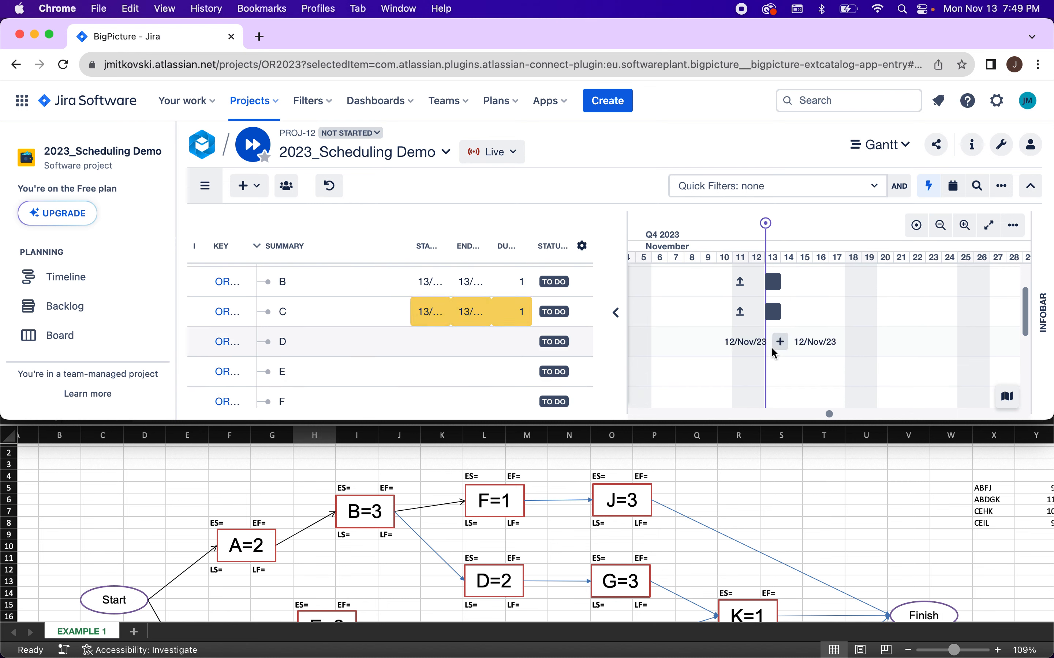
pyautogui.click(772, 343)
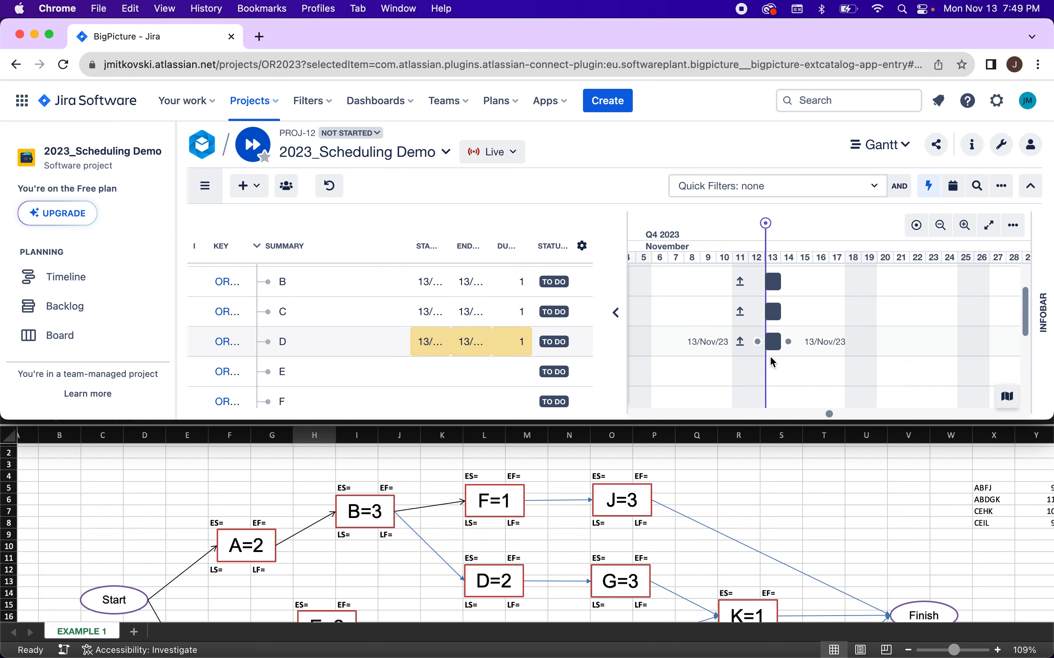
pyautogui.click(779, 374)
pyautogui.scroll(-2, 782, 379)
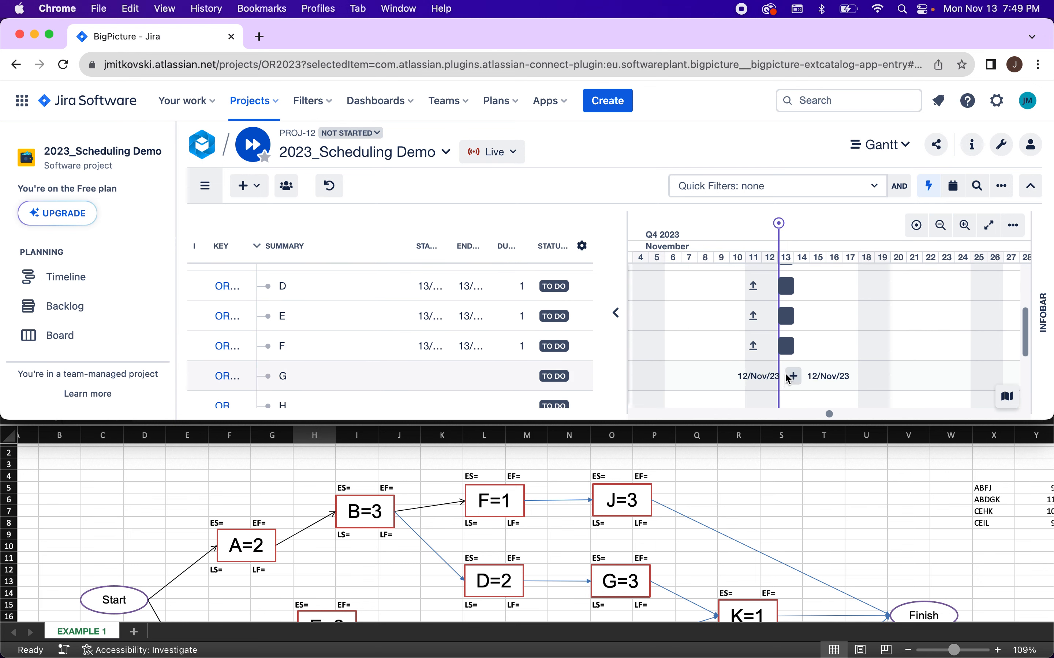
# - Place one-day bars for tasks G to L on 13 November in the Gantt timeline
pyautogui.click(788, 379)
pyautogui.scroll(-1, 788, 379)
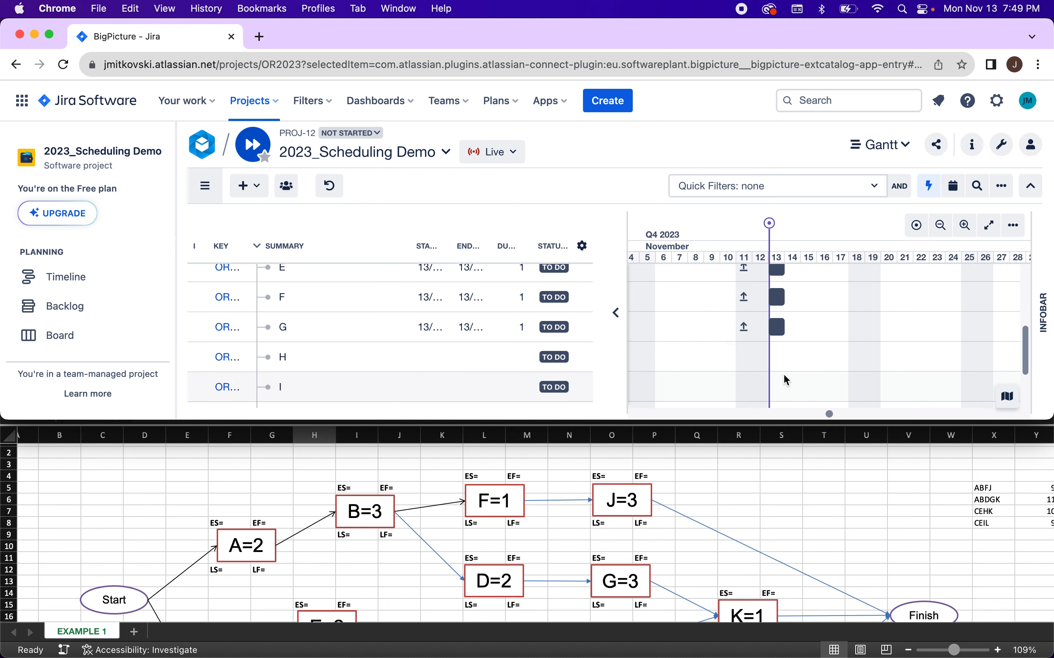
pyautogui.click(782, 366)
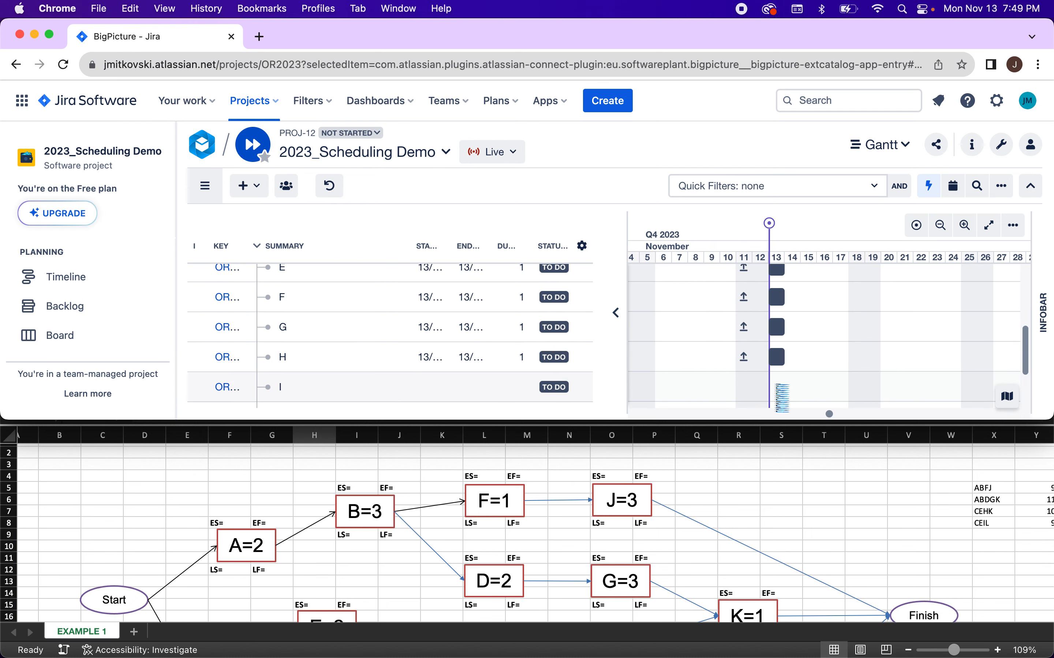
pyautogui.click(776, 386)
pyautogui.scroll(-2, 776, 386)
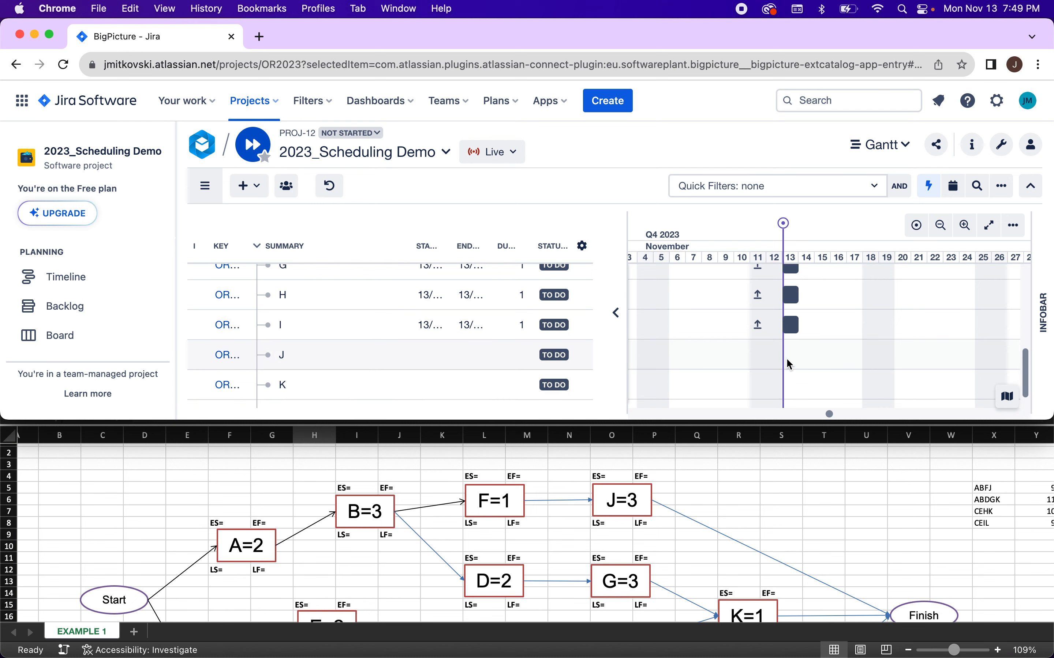
pyautogui.click(790, 378)
pyautogui.click(792, 383)
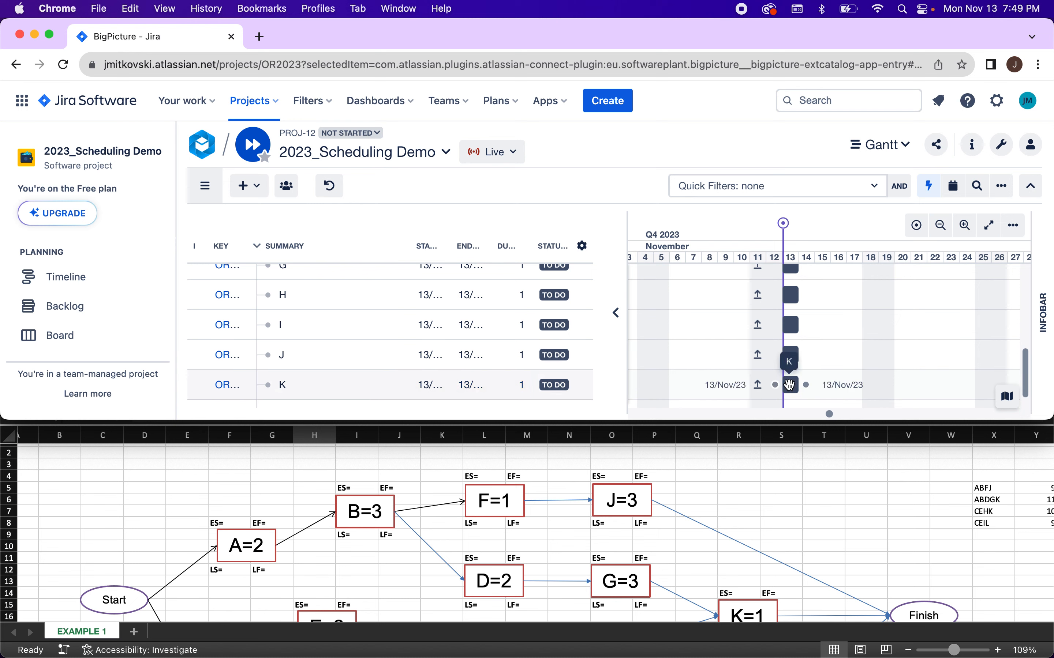
pyautogui.scroll(-1, 792, 389)
pyautogui.click(794, 392)
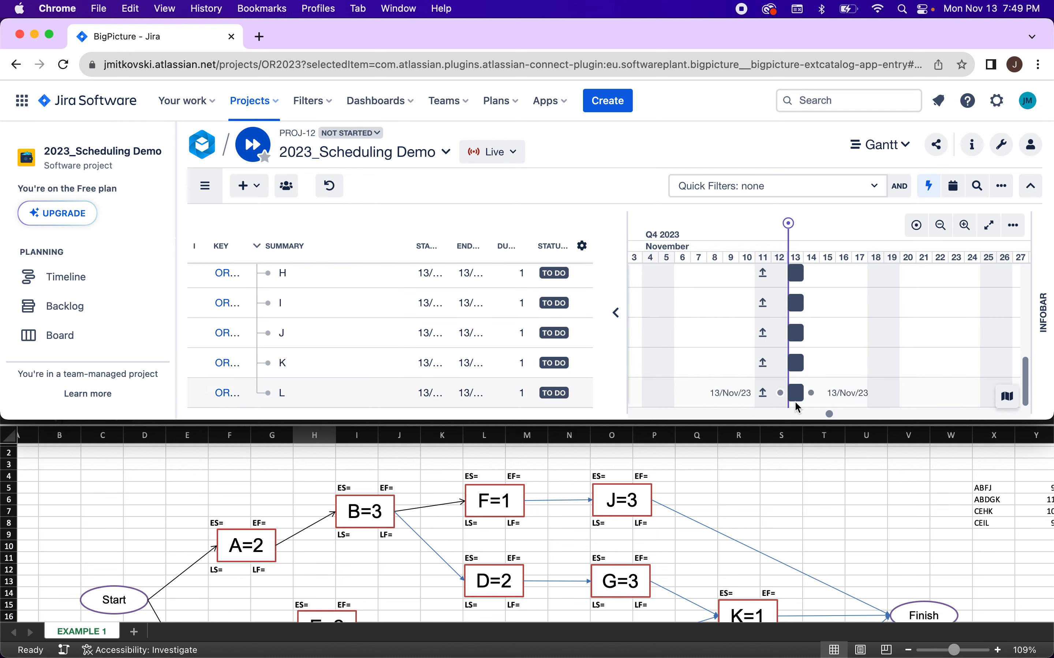
# - Check task B's duration in the network diagram and extend its Gantt bar to 3 days, ending 15 November
pyautogui.scroll(5, 720, 391)
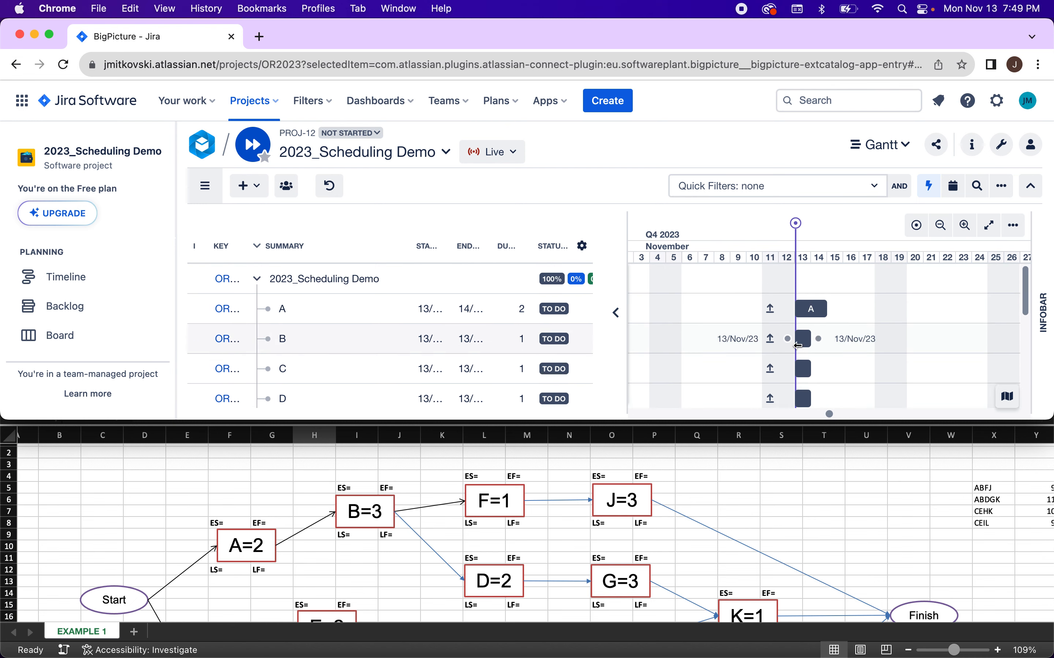
pyautogui.scroll(-3, 331, 533)
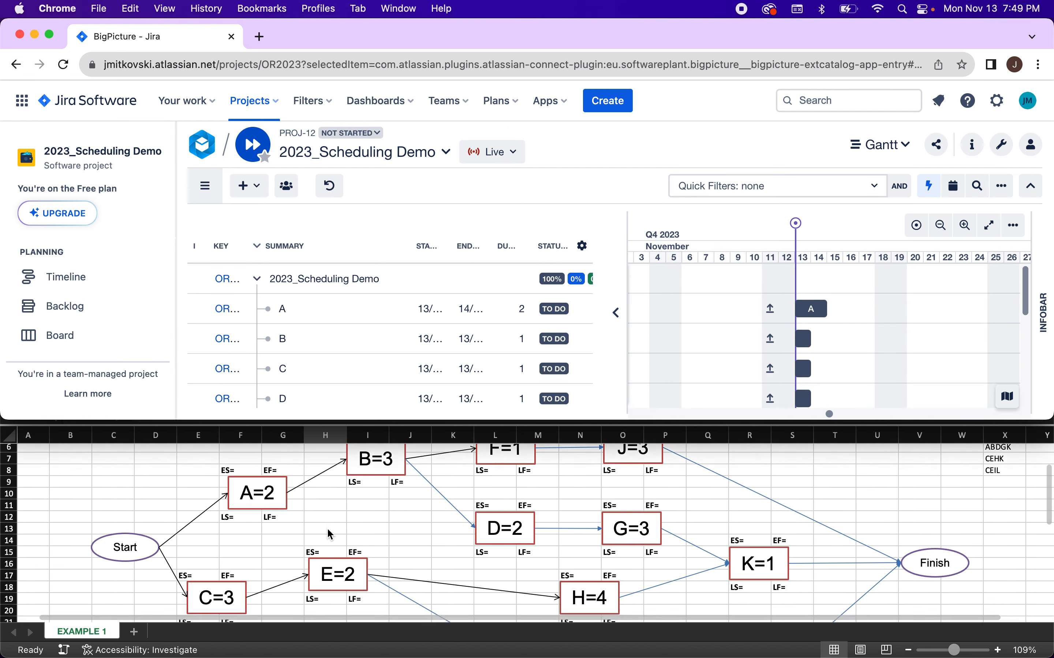
pyautogui.scroll(2, 331, 533)
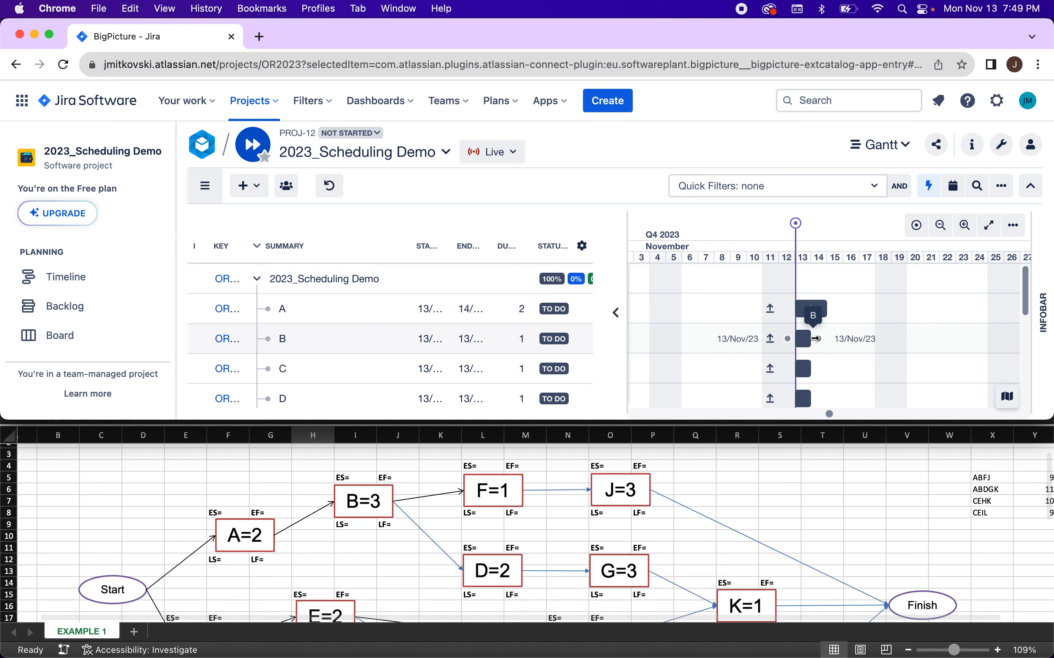
pyautogui.moveTo(810, 338); pyautogui.dragTo(844, 336)
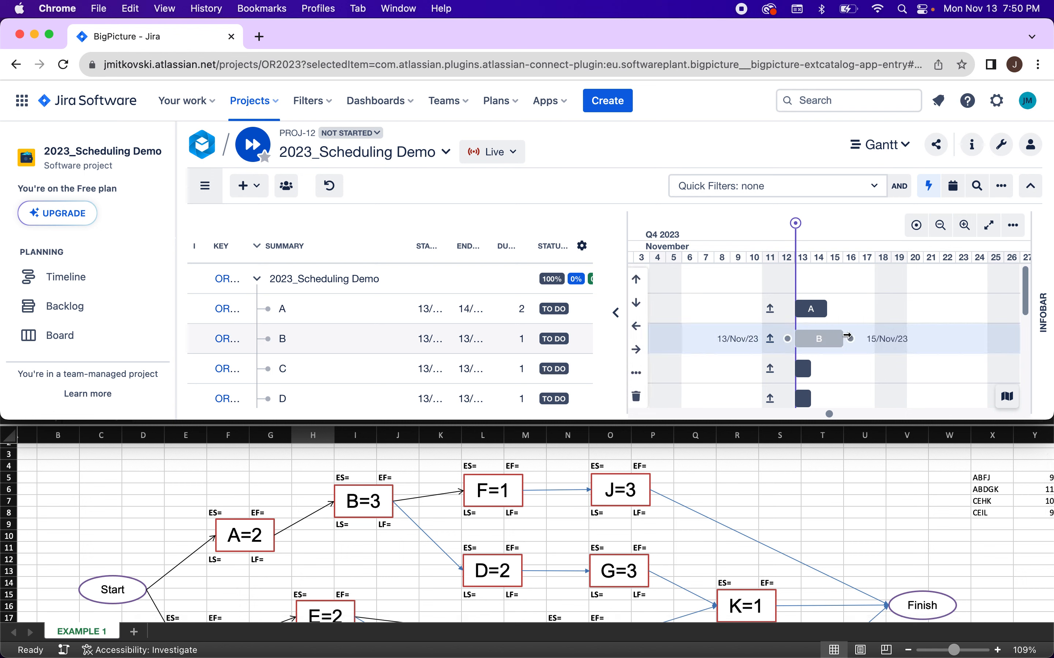
# - Check task C's duration in the network diagram and set it to 3 working days in the task list
pyautogui.click(524, 373)
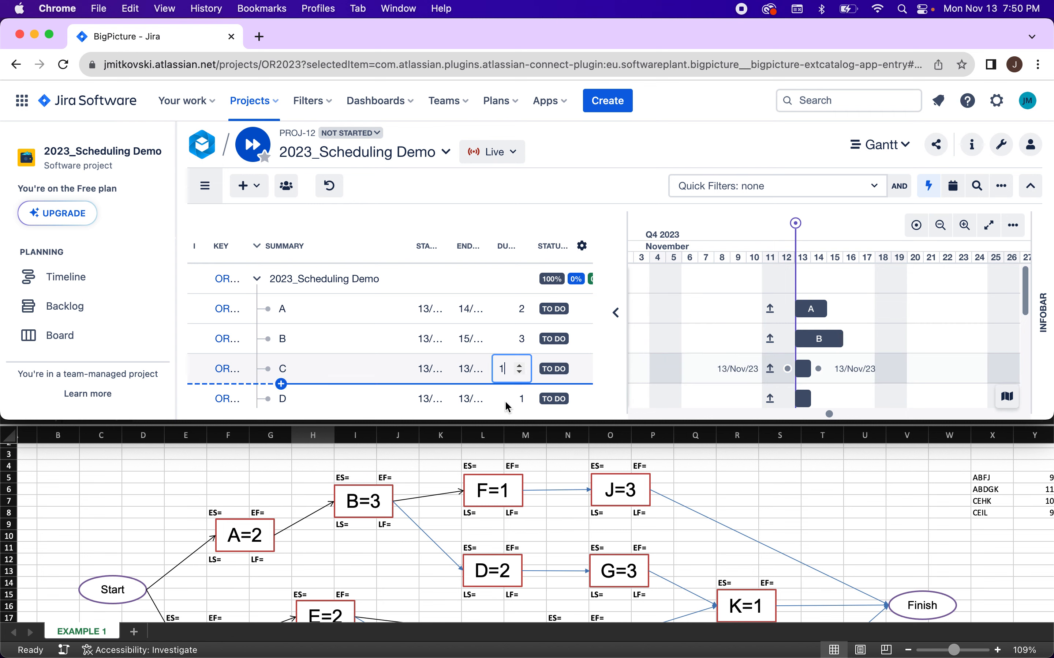
pyautogui.scroll(-3, 436, 529)
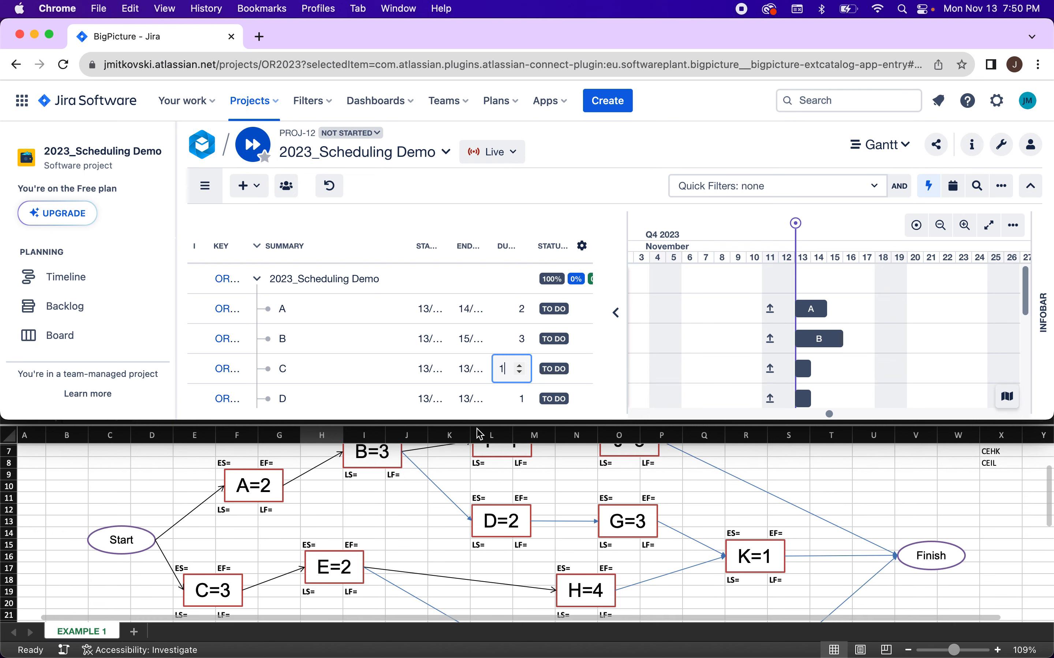
pyautogui.click(520, 367)
pyautogui.click(521, 367)
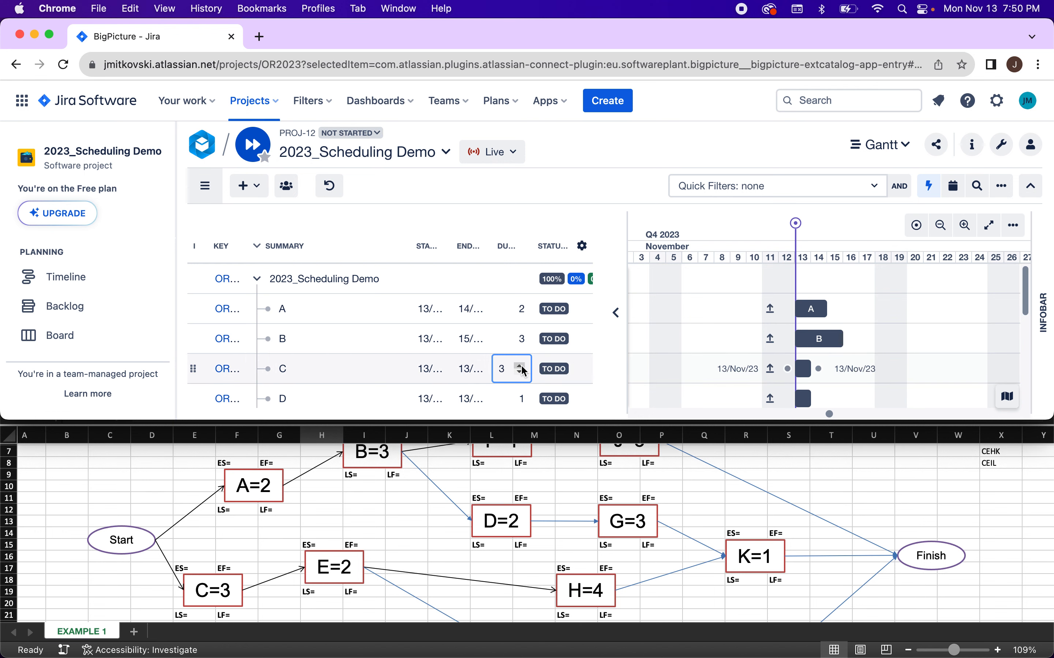
# - Set the durations of tasks D and E to 2 working days each
pyautogui.scroll(-1, 520, 377)
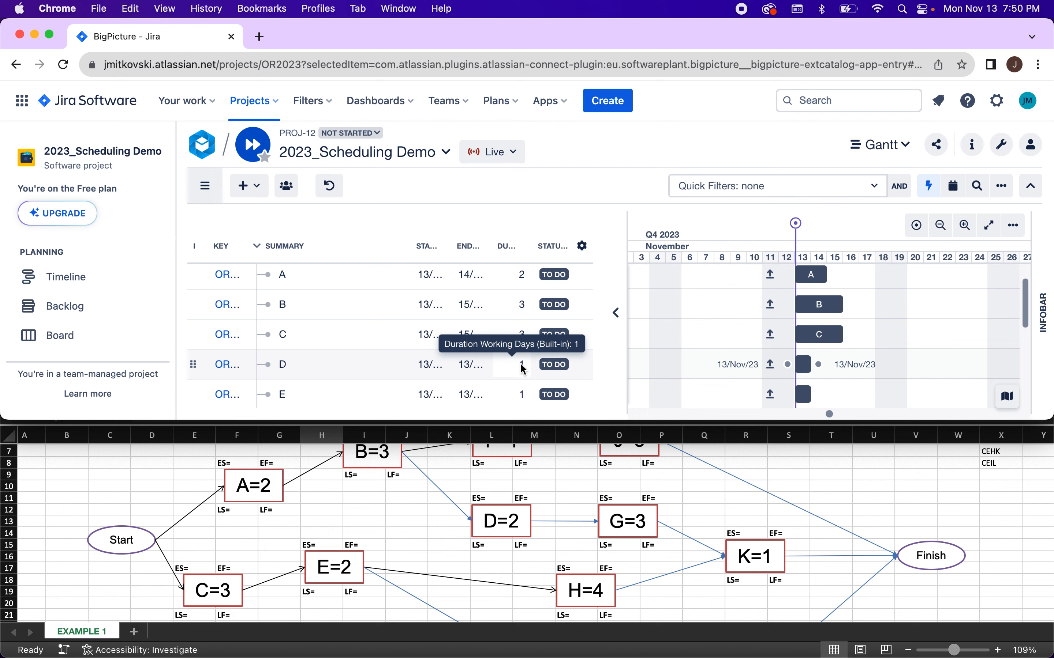
pyautogui.click(524, 369)
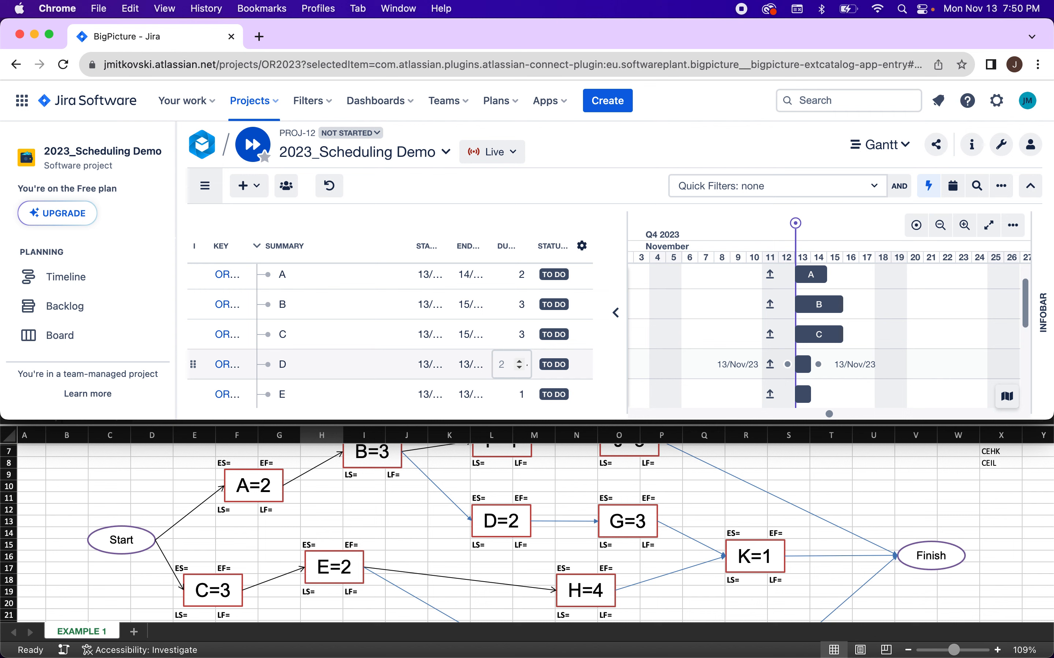
pyautogui.press('Return')
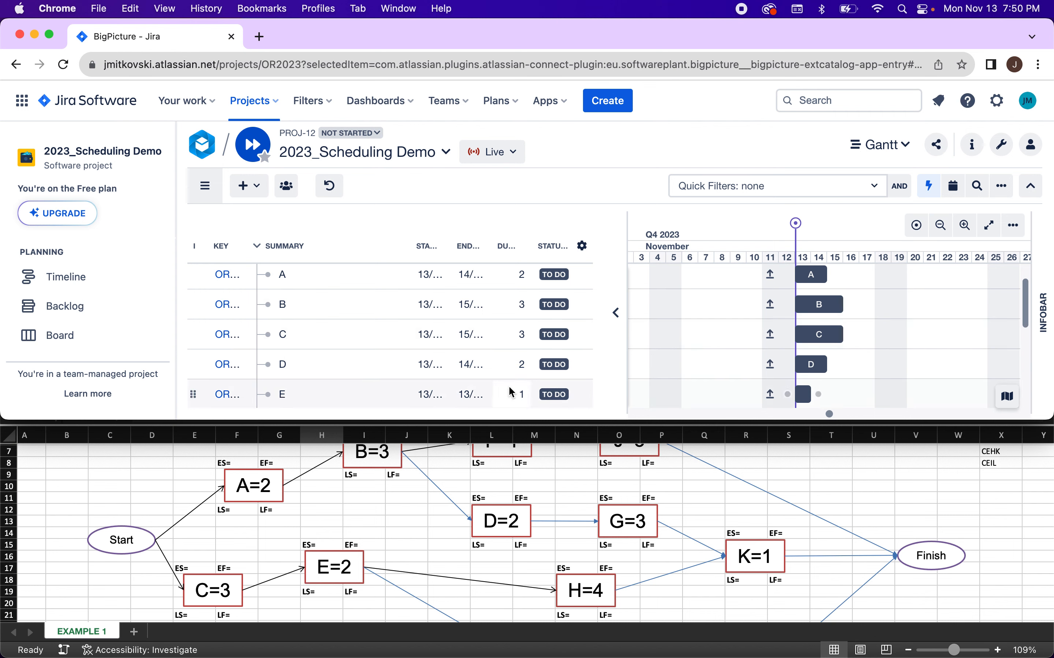
pyautogui.scroll(-2, 514, 392)
pyautogui.click(524, 334)
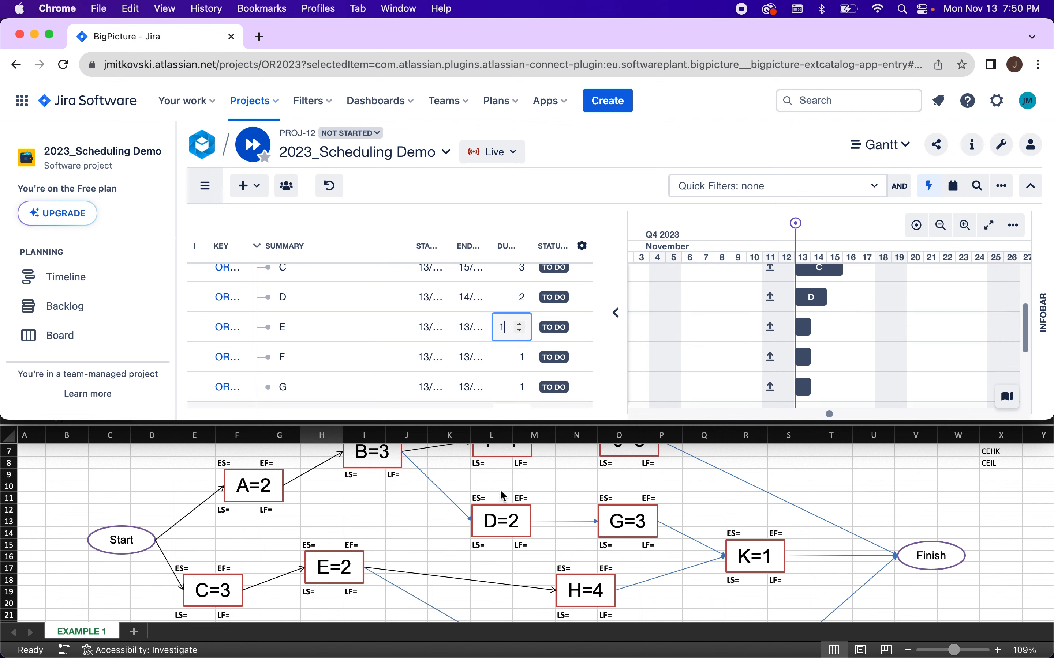
pyautogui.press('BackSpace')
pyautogui.write('2')
pyautogui.press('Return')
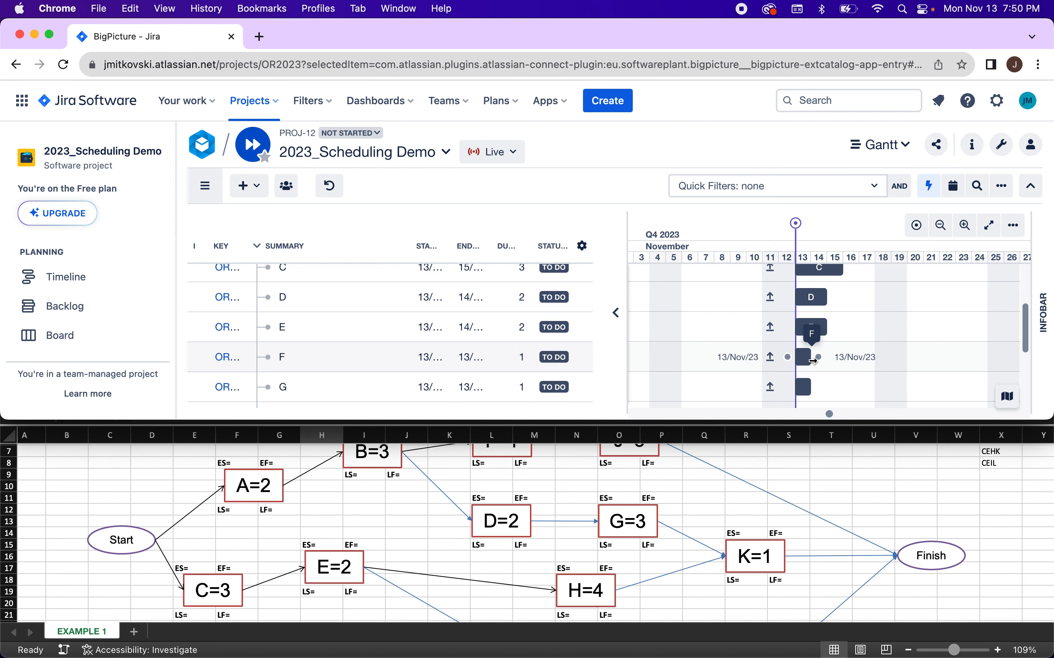
# - Check the durations of G and H in the network diagram and extend their Gantt bars to 3 and 4 days respectively
pyautogui.scroll(3, 678, 564)
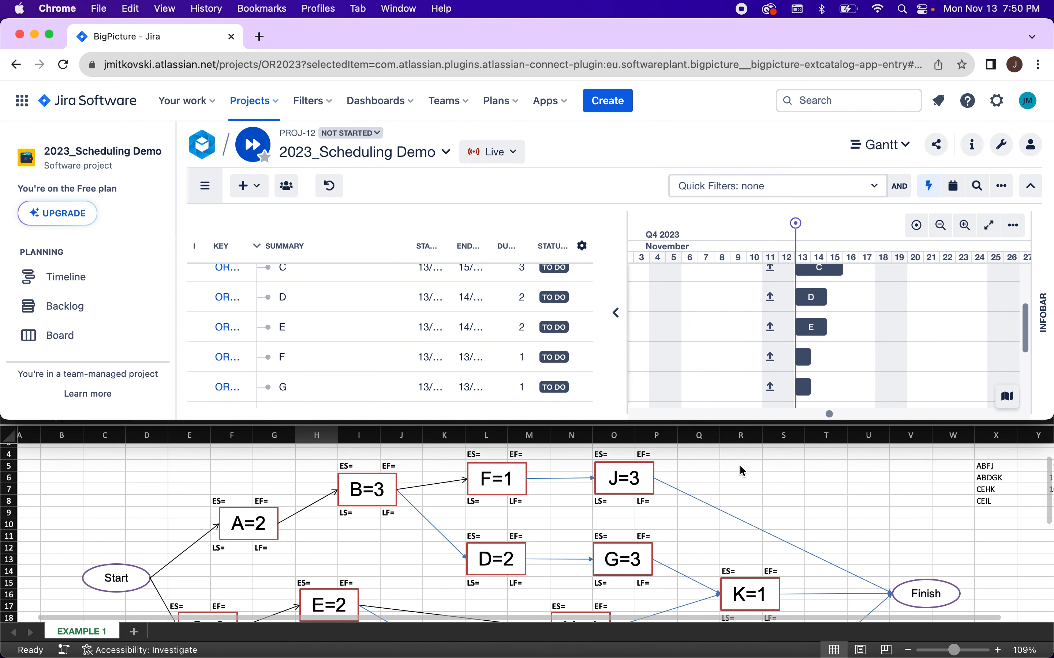
pyautogui.scroll(-2, 814, 352)
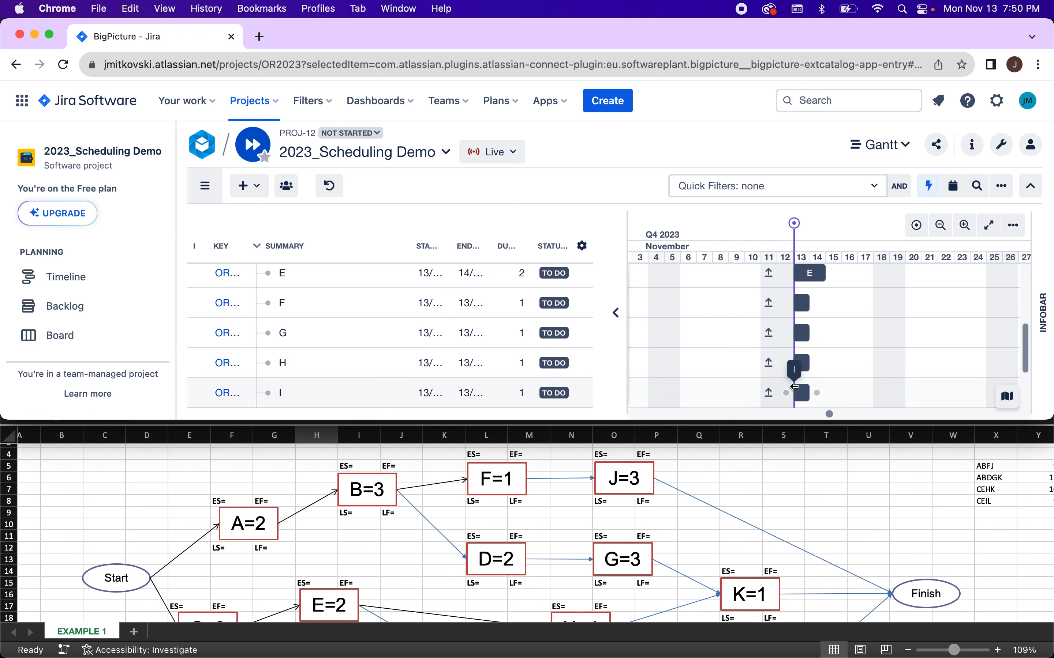
pyautogui.moveTo(812, 338); pyautogui.dragTo(842, 337)
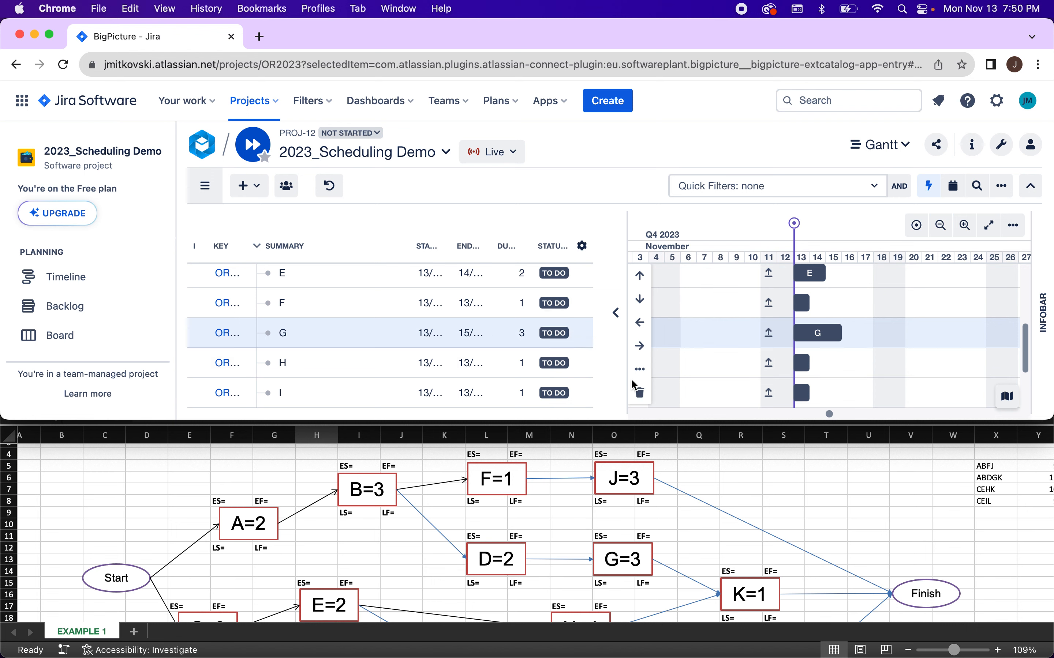
pyautogui.scroll(-2, 575, 351)
pyautogui.scroll(-5, 537, 563)
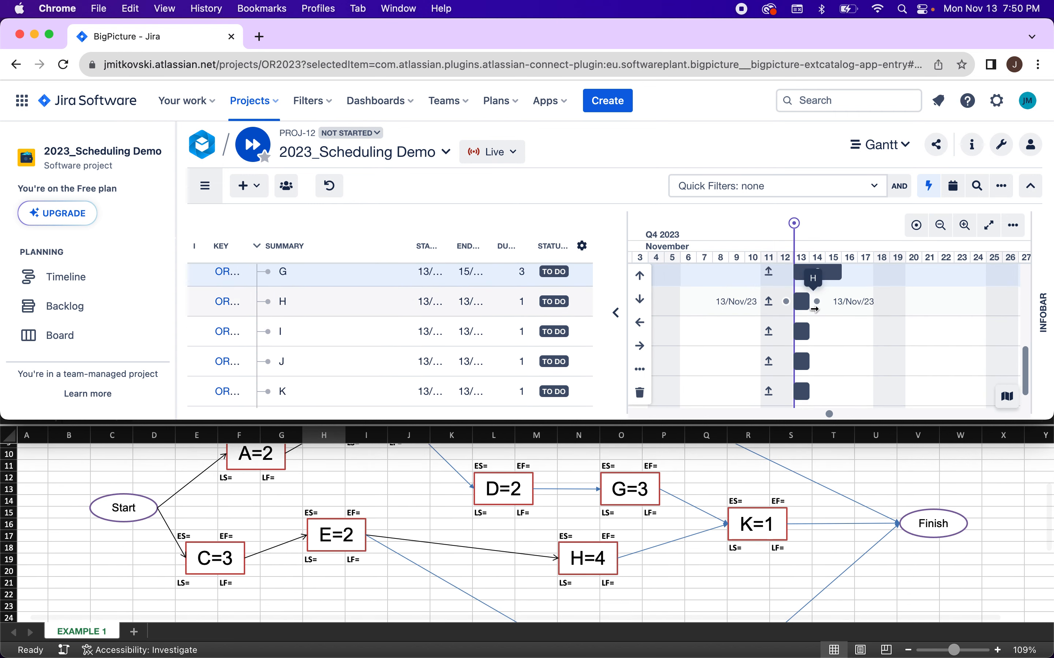
pyautogui.moveTo(812, 306); pyautogui.dragTo(861, 304)
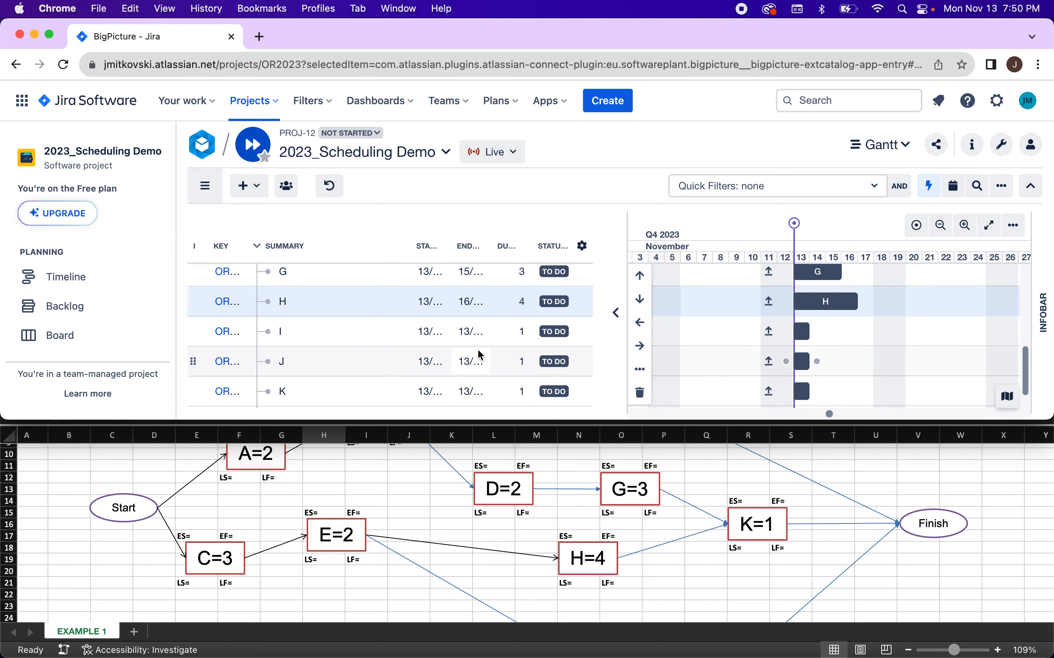
# - Check the durations of I and J in the network diagram and extend their Gantt bars to 2 and 3 days respectively
pyautogui.scroll(-5, 492, 570)
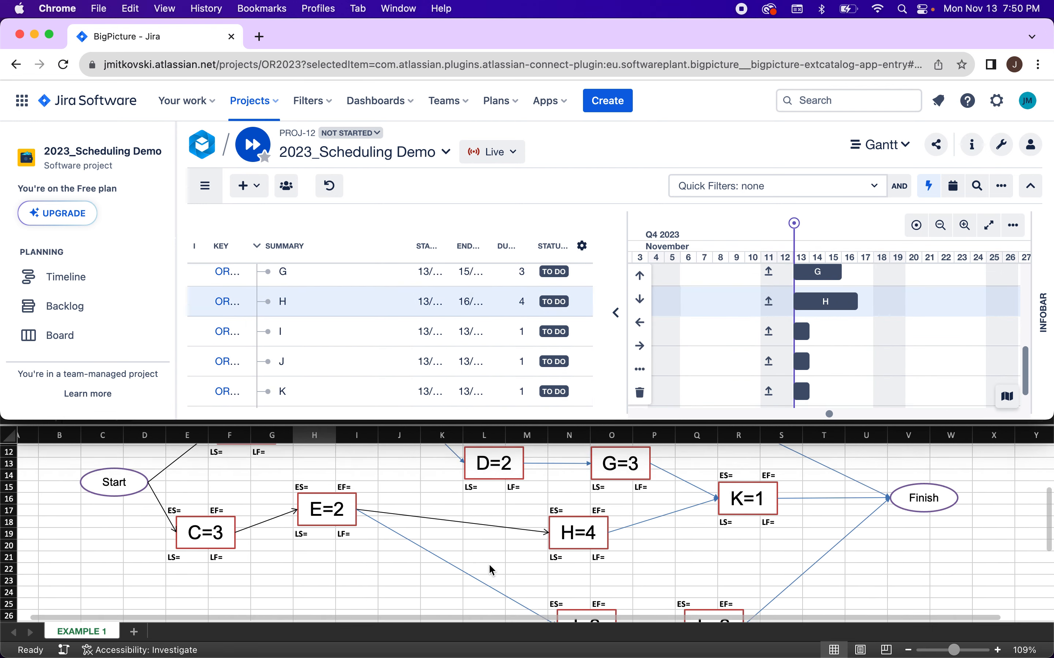
pyautogui.scroll(2, 489, 565)
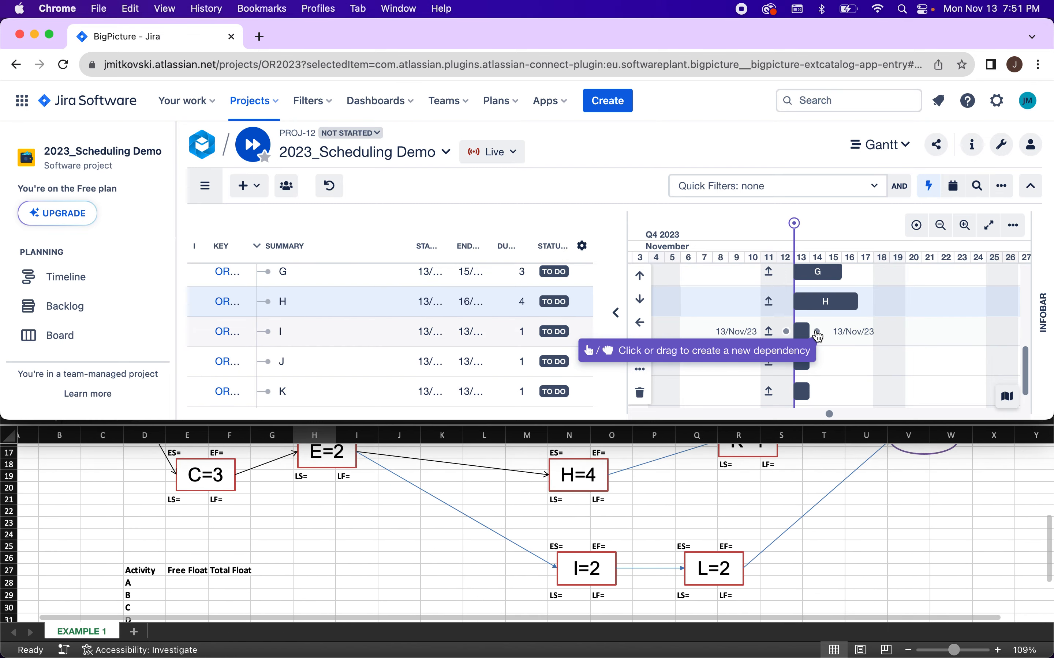
pyautogui.moveTo(828, 331); pyautogui.dragTo(831, 331)
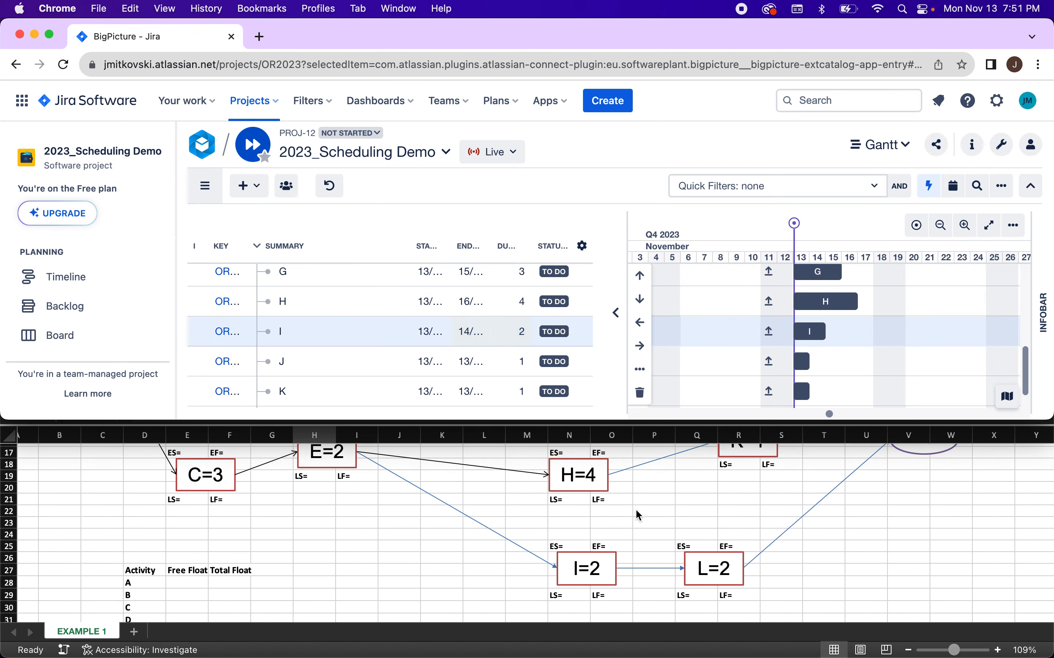
pyautogui.scroll(-2, 567, 358)
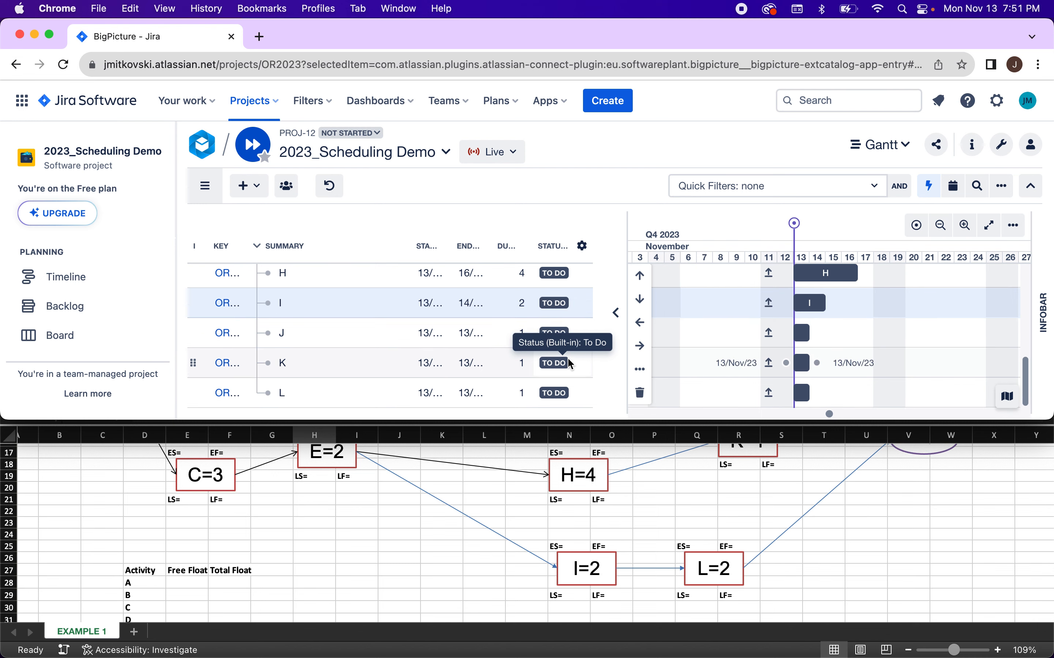
pyautogui.scroll(3, 523, 547)
pyautogui.scroll(5, 523, 547)
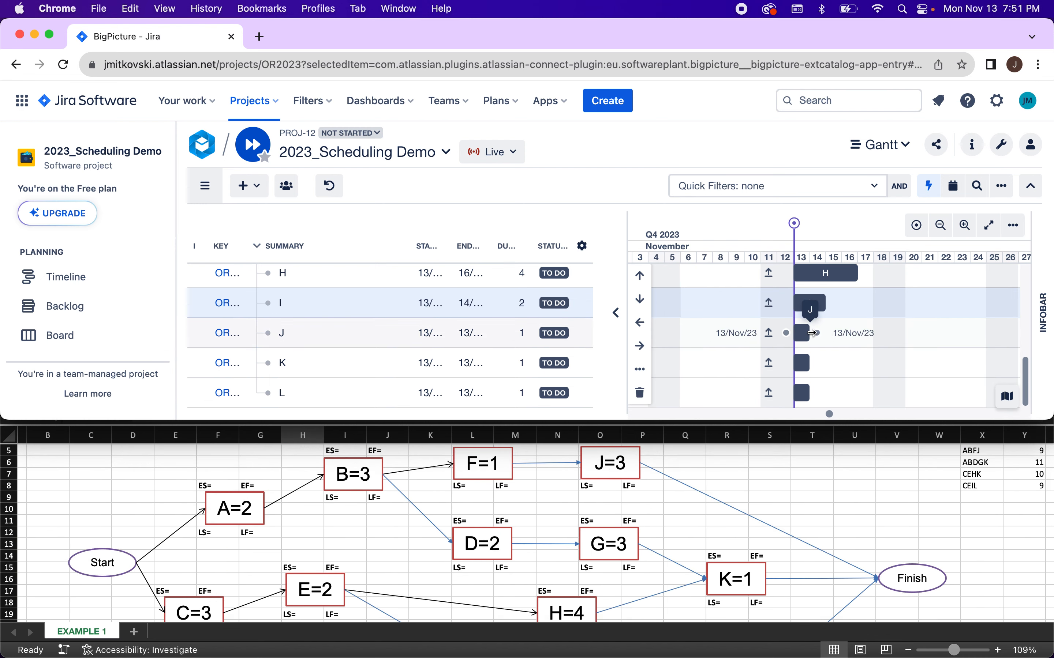
pyautogui.moveTo(811, 334); pyautogui.dragTo(841, 334)
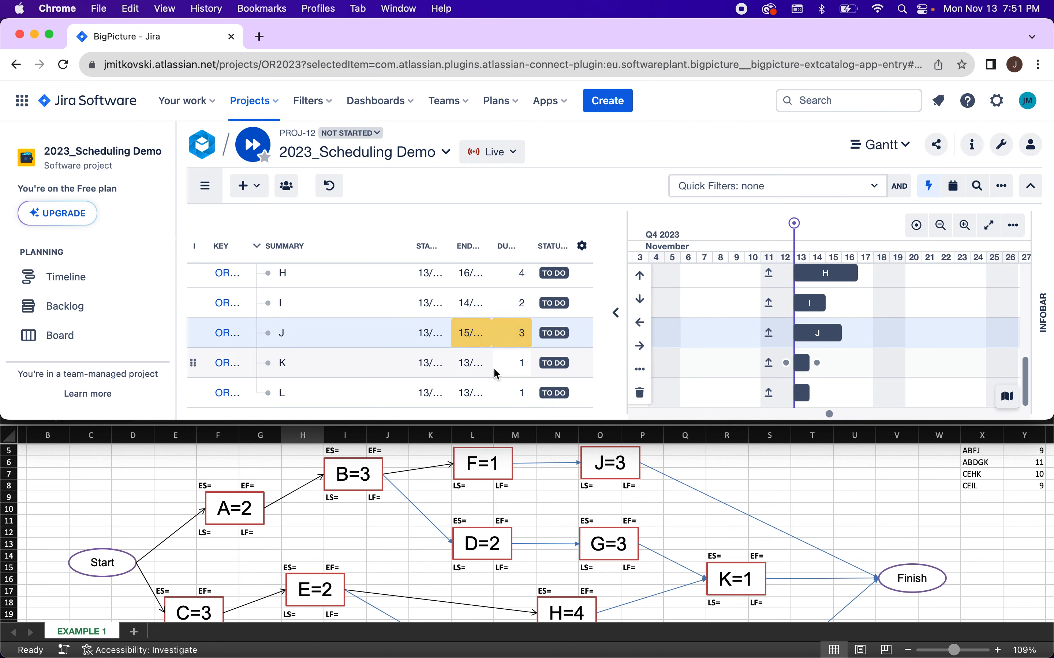
# - Check the durations of K and L in the network diagram and extend task L's Gantt bar to 2 days, ending 14 November
pyautogui.scroll(-2, 518, 554)
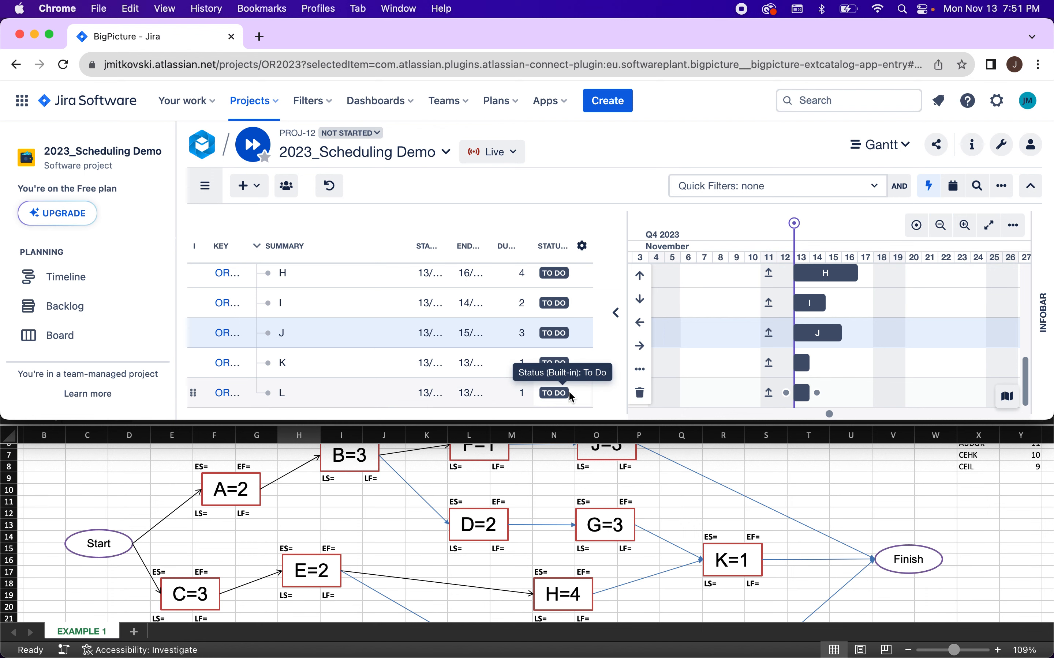
pyautogui.scroll(-5, 572, 512)
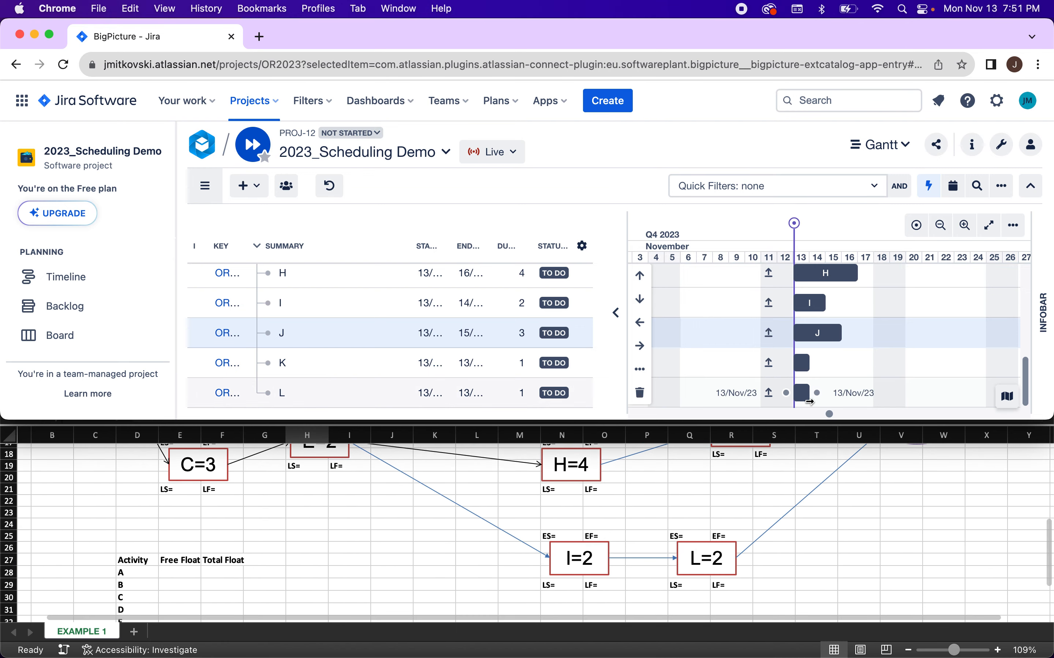
pyautogui.moveTo(808, 395); pyautogui.dragTo(841, 397)
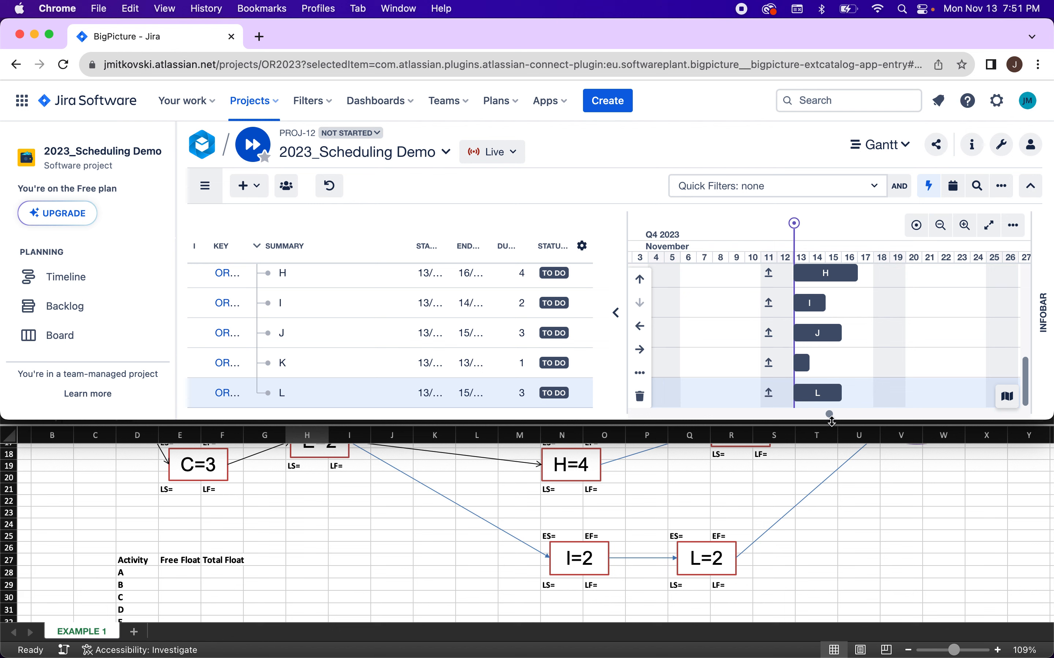
pyautogui.moveTo(840, 397); pyautogui.dragTo(824, 397)
# - Review the durations of tasks A to L in the task list and Gantt chart against the network diagram
pyautogui.scroll(5, 752, 370)
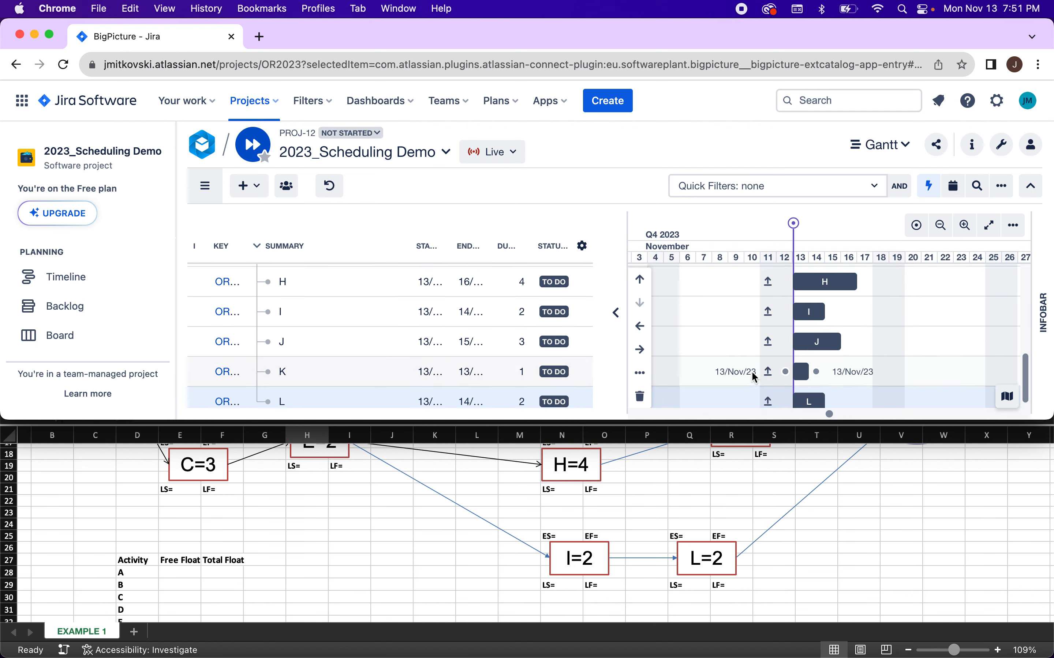
pyautogui.scroll(2, 844, 338)
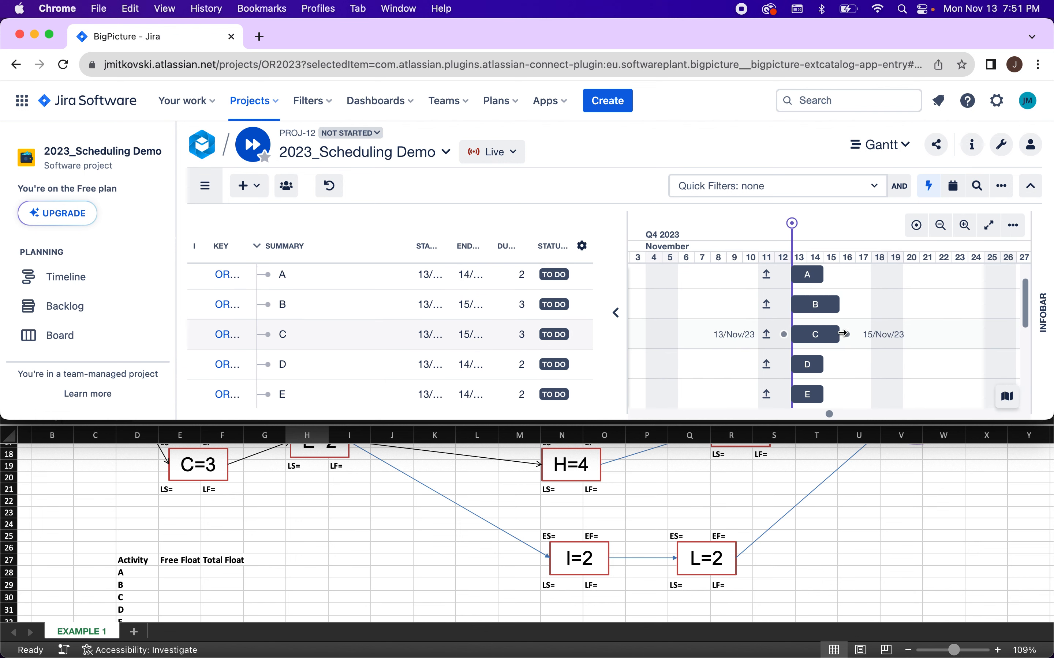
pyautogui.scroll(2, 526, 386)
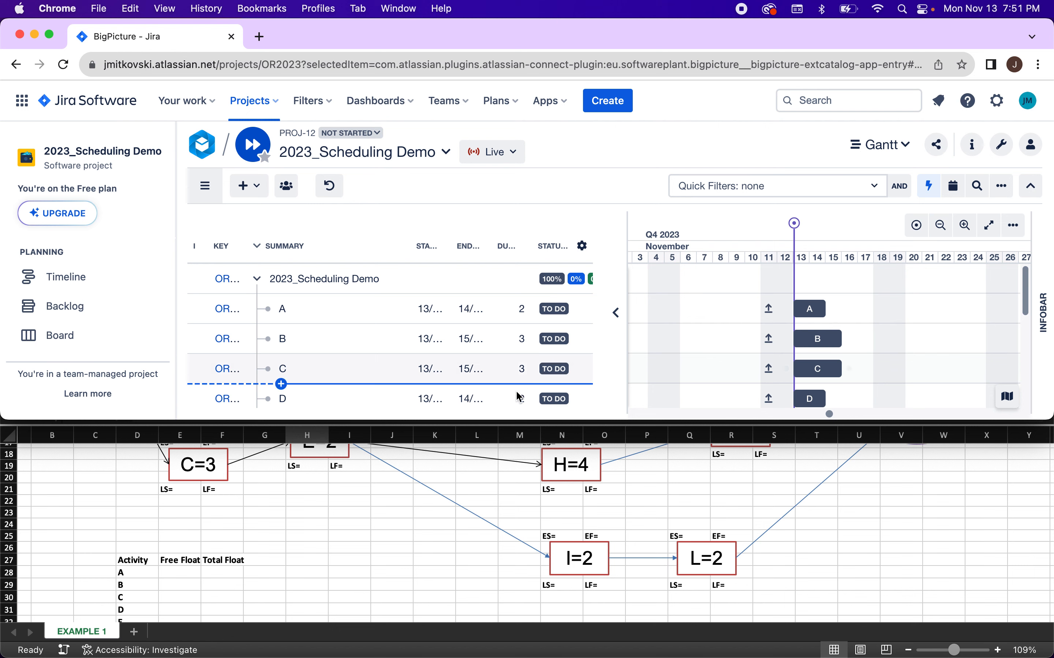
pyautogui.scroll(3, 509, 517)
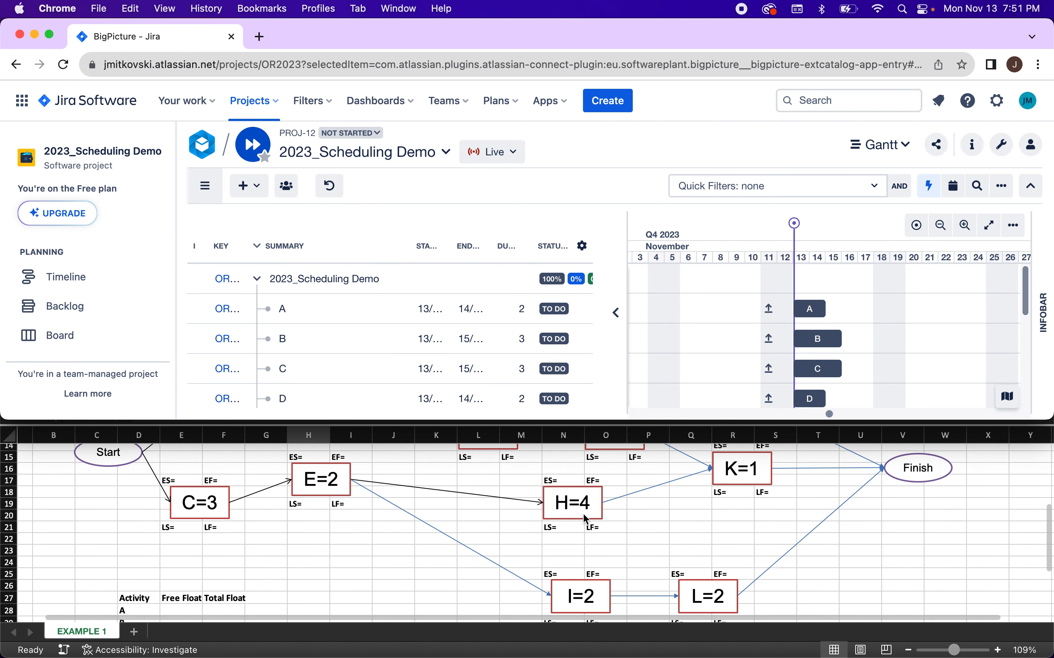
pyautogui.scroll(-3, 504, 389)
pyautogui.scroll(-3, 510, 388)
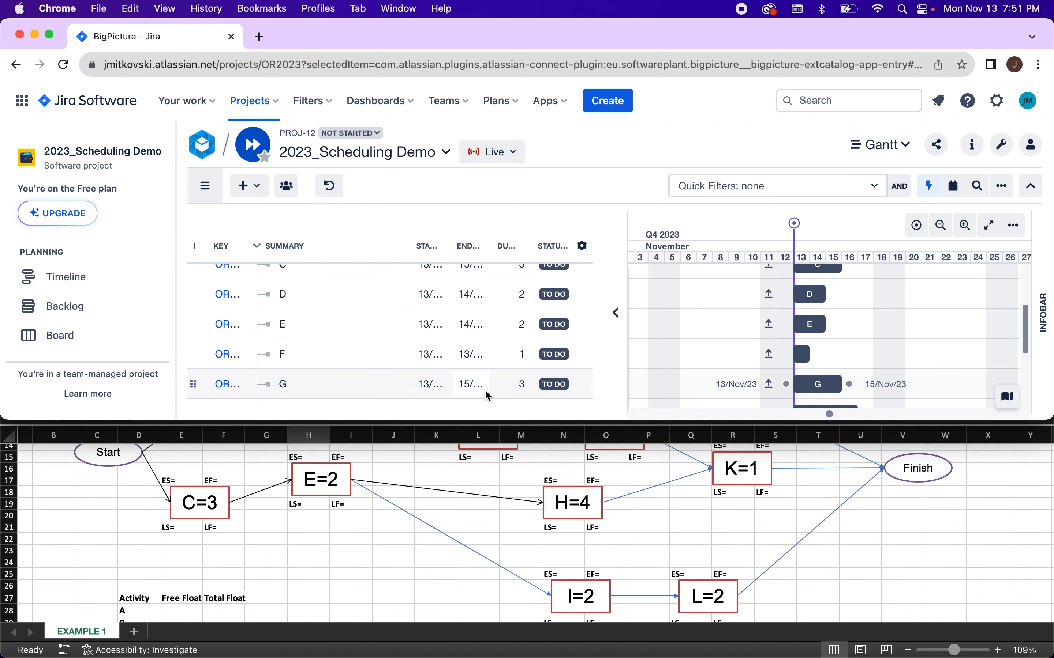
pyautogui.scroll(-2, 525, 391)
pyautogui.scroll(5, 527, 394)
pyautogui.scroll(2, 529, 397)
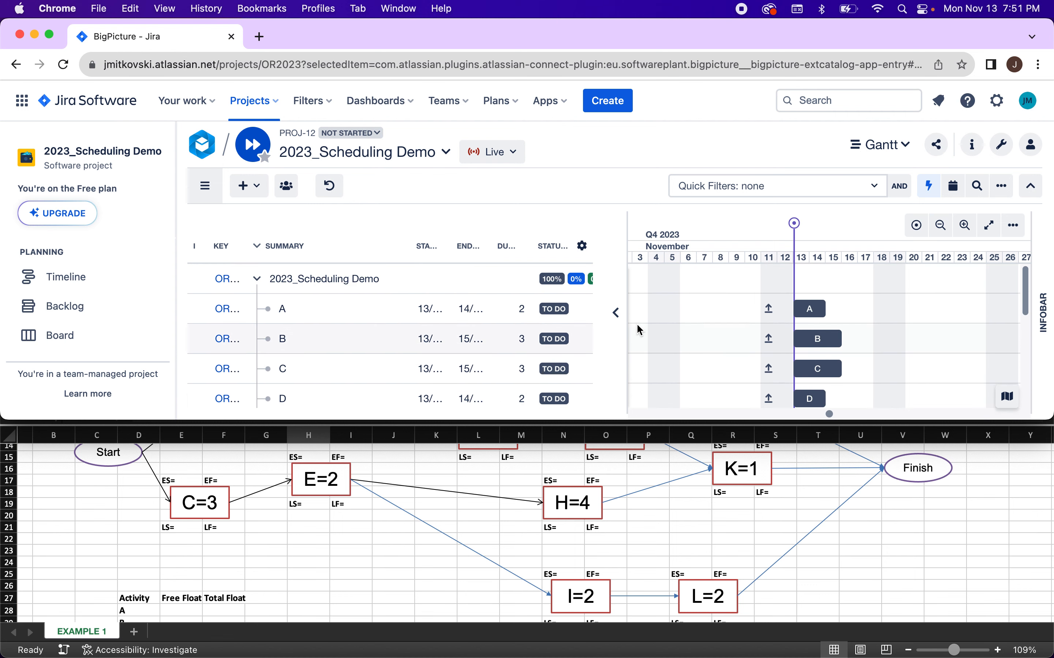
# - Check the arrows in the network diagram and create an end-to-start dependency from task A to task B in the Gantt chart
pyautogui.scroll(10, 699, 478)
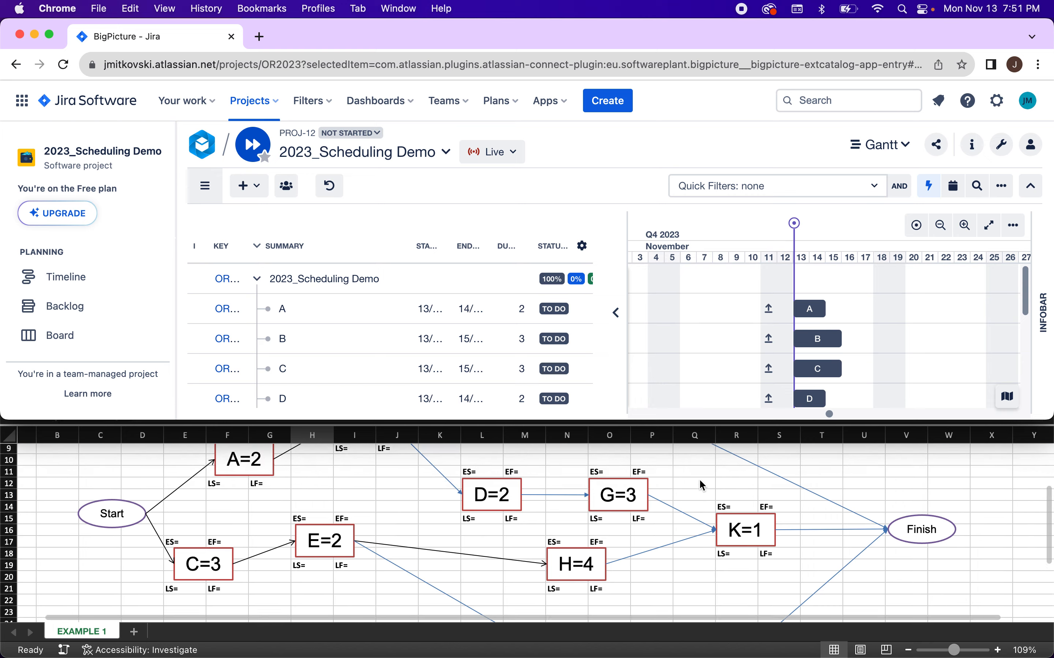
pyautogui.scroll(-1, 699, 478)
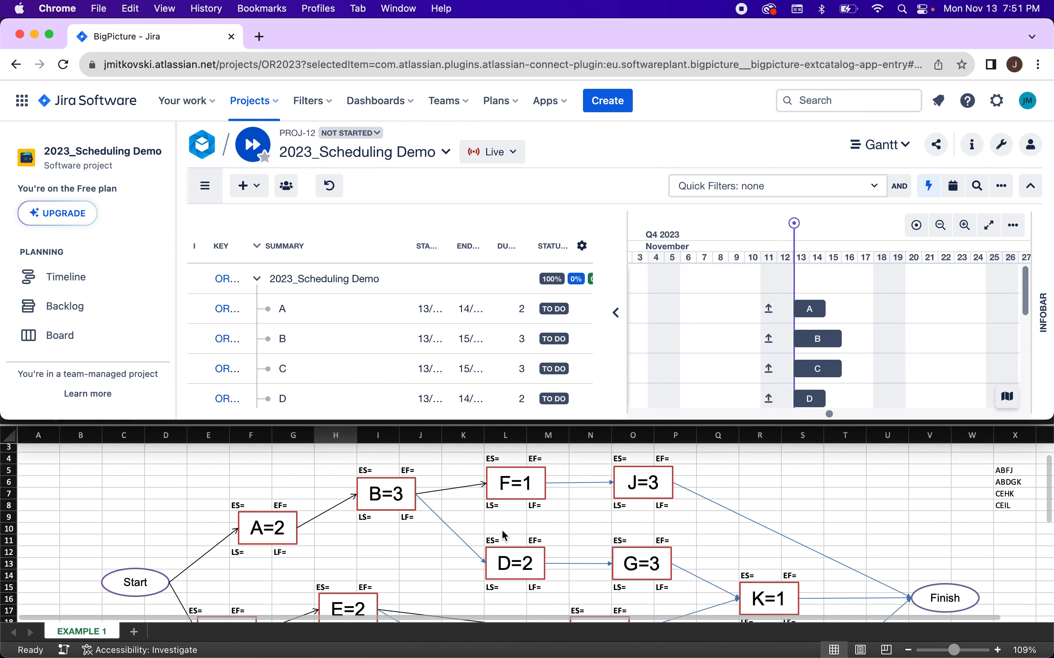
pyautogui.scroll(-1, 428, 545)
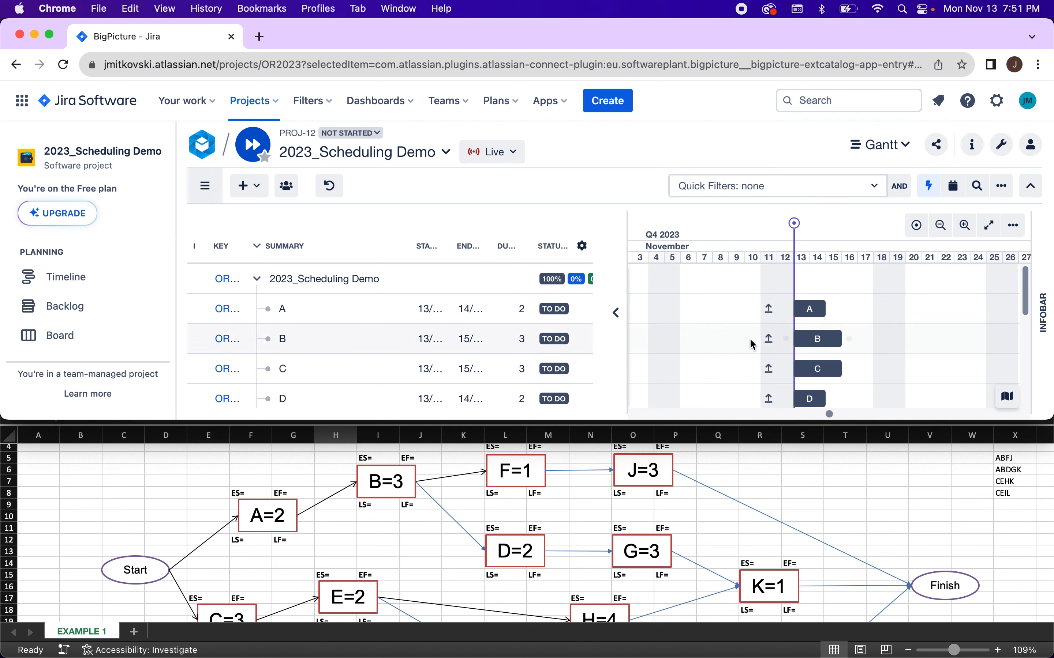
pyautogui.moveTo(836, 312)
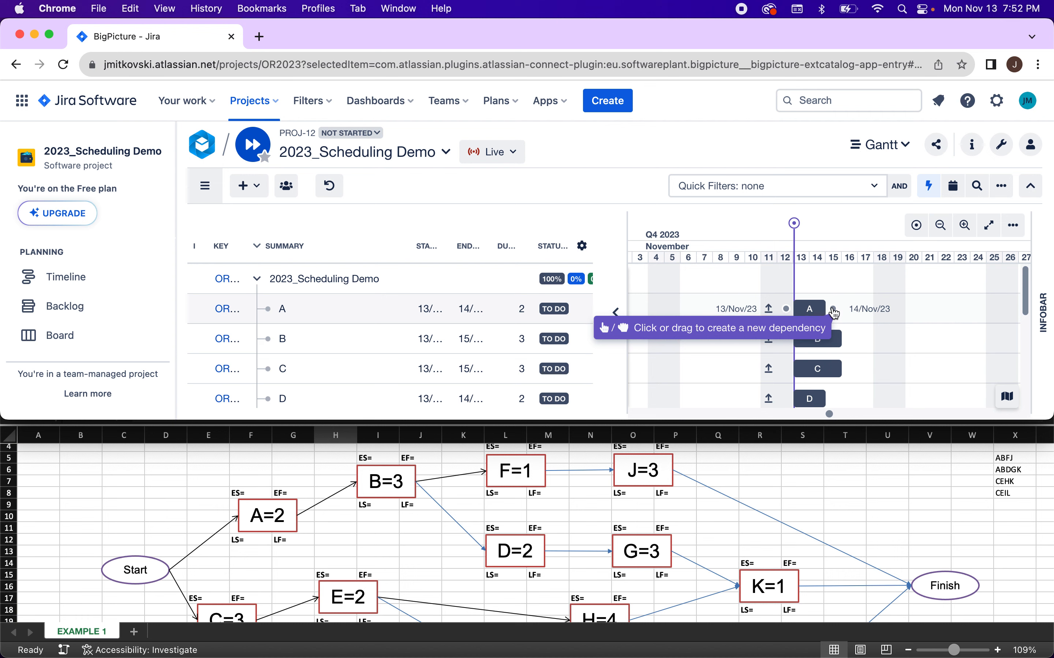
pyautogui.moveTo(833, 311); pyautogui.dragTo(796, 340)
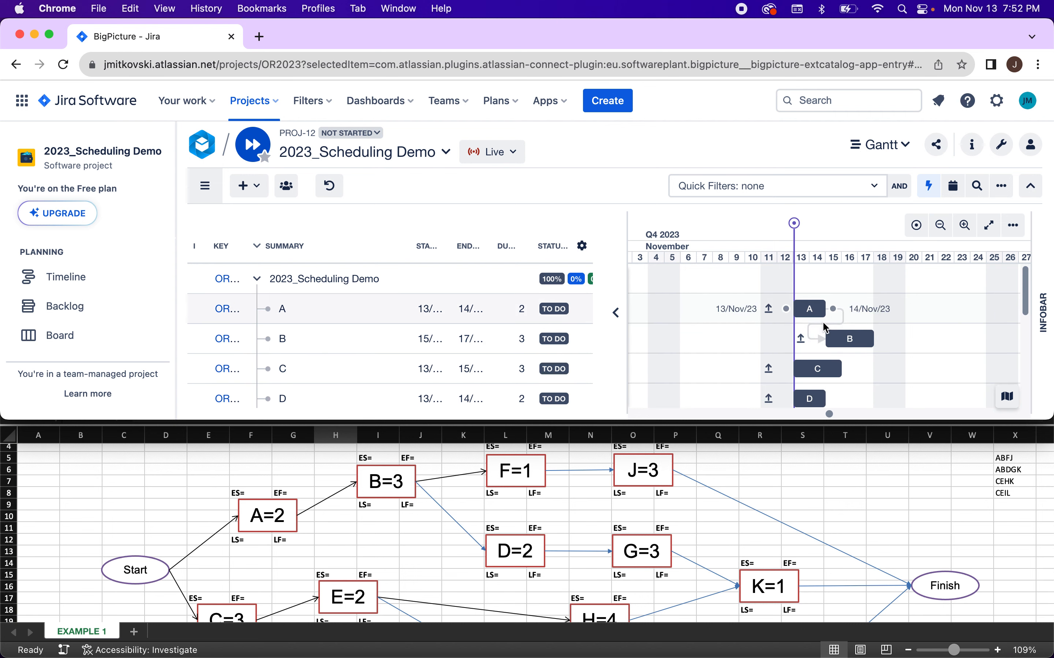
# - Examine the dependency type, lag time and ASAP mode in the details of the A-to-B dependency, and close them without saving
pyautogui.click(823, 323)
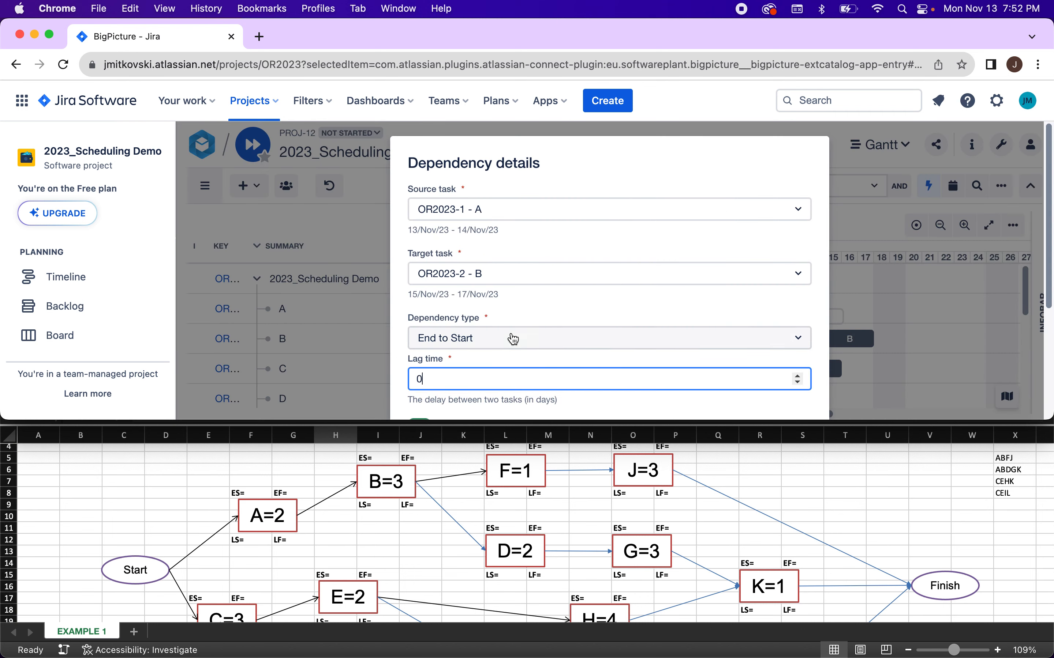
pyautogui.scroll(-2, 501, 337)
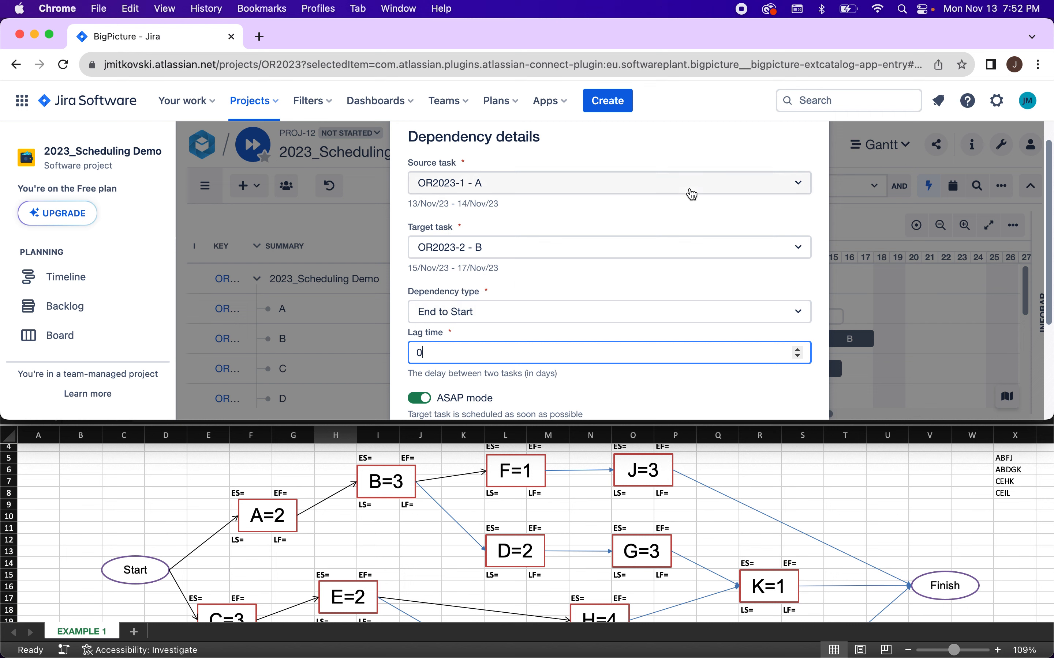
pyautogui.click(859, 242)
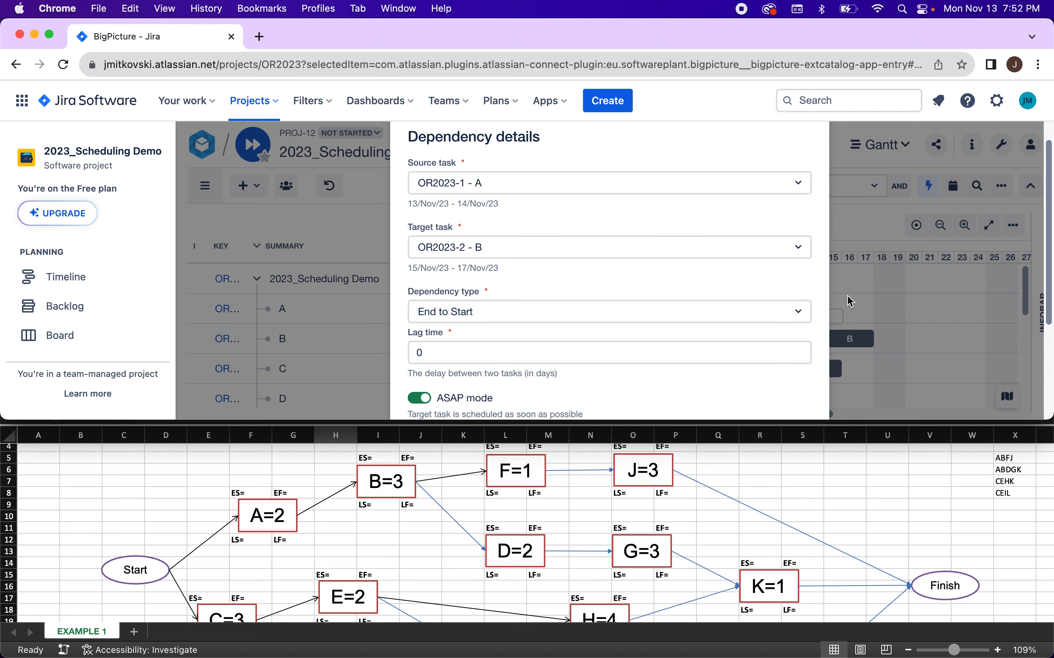
pyautogui.scroll(-5, 776, 261)
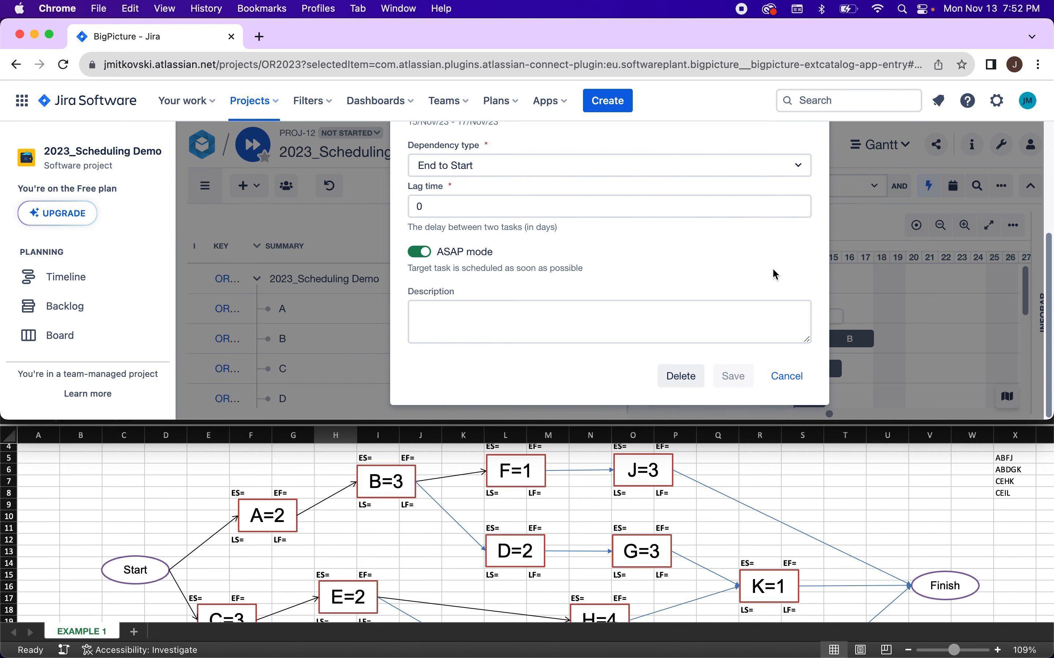
pyautogui.click(802, 379)
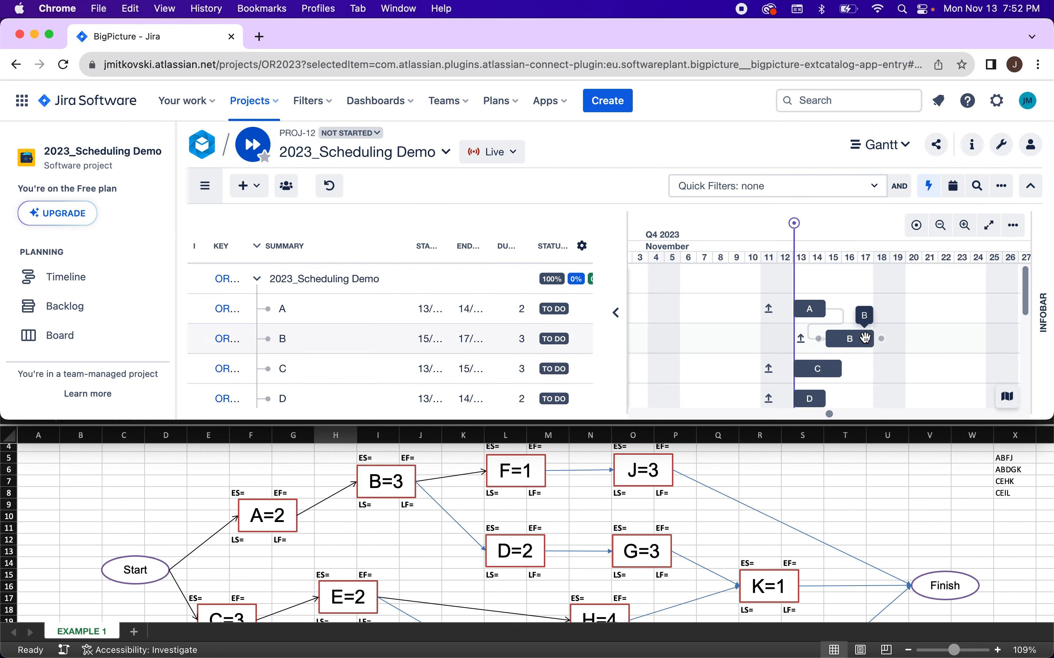
# - Following the network diagram's arrows, create end-to-start dependencies from task B to task D and from task C to task E in the Gantt chart
pyautogui.scroll(-1, 867, 327)
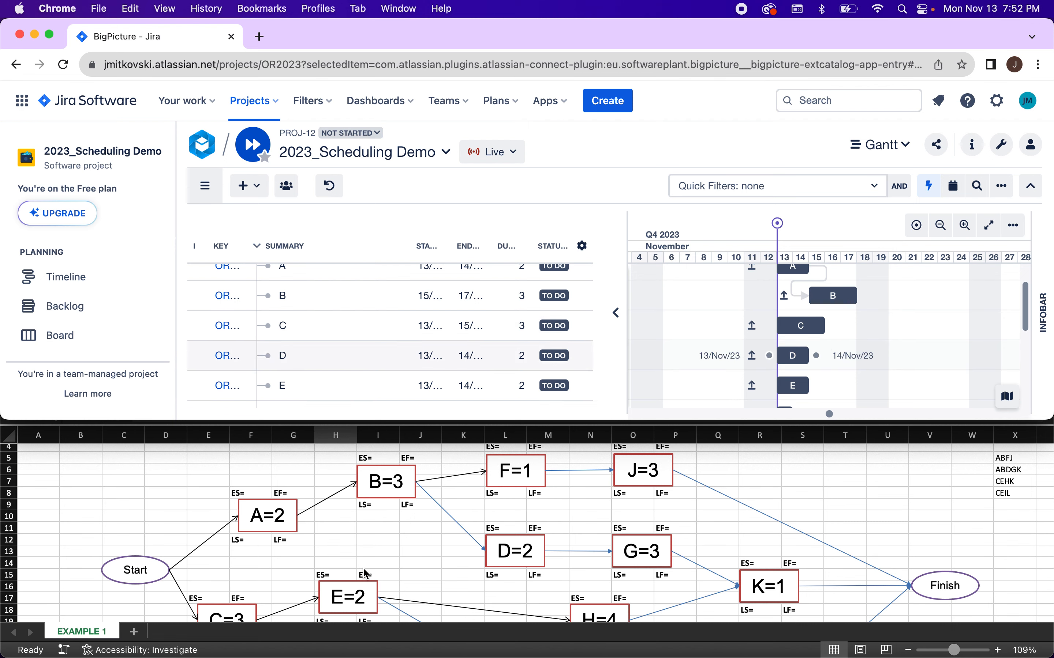
pyautogui.scroll(-2, 366, 574)
pyautogui.scroll(1, 366, 574)
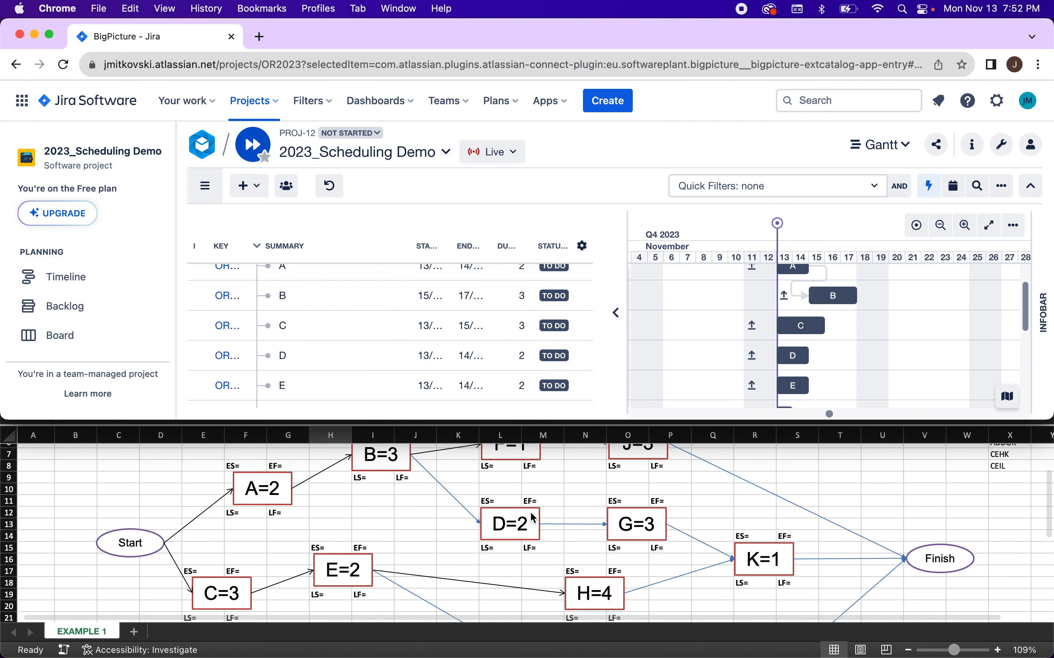
pyautogui.scroll(3, 466, 545)
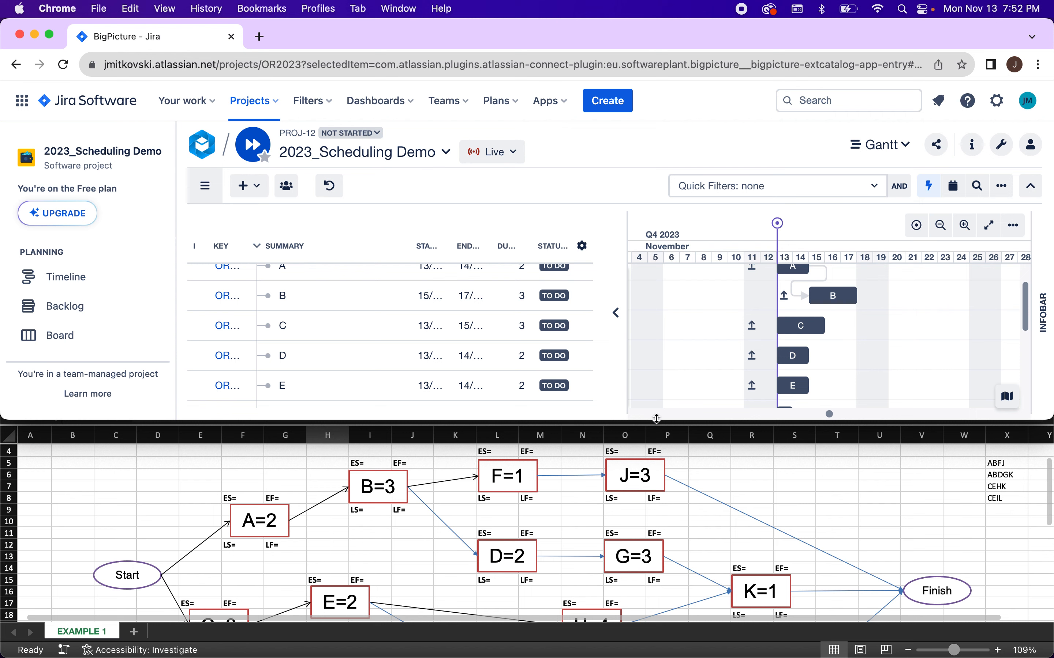
pyautogui.scroll(-1, 531, 532)
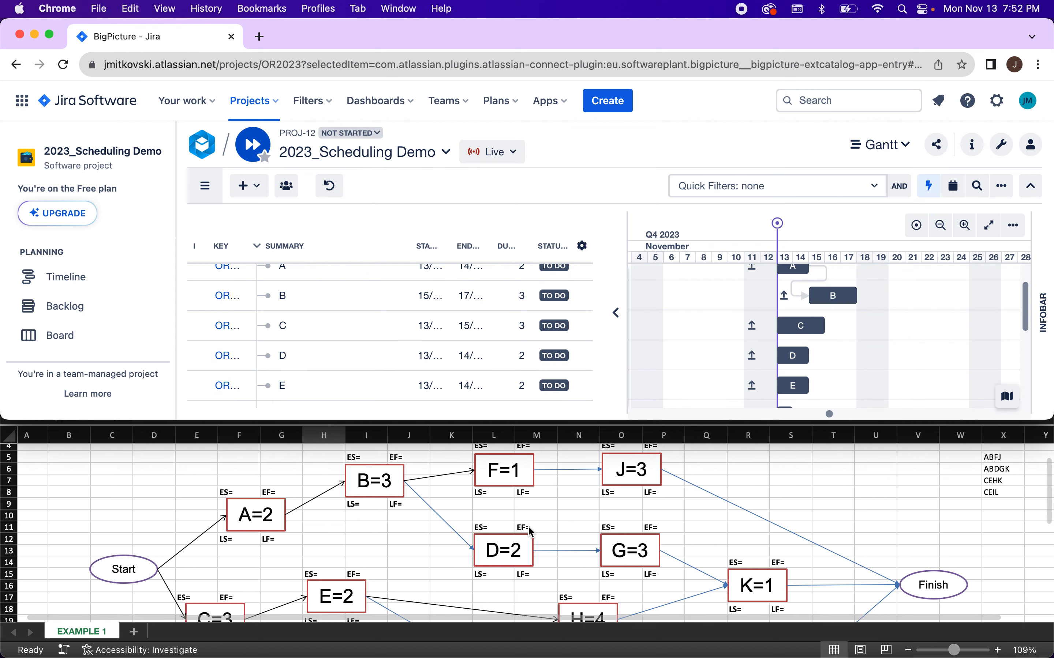
pyautogui.moveTo(866, 296)
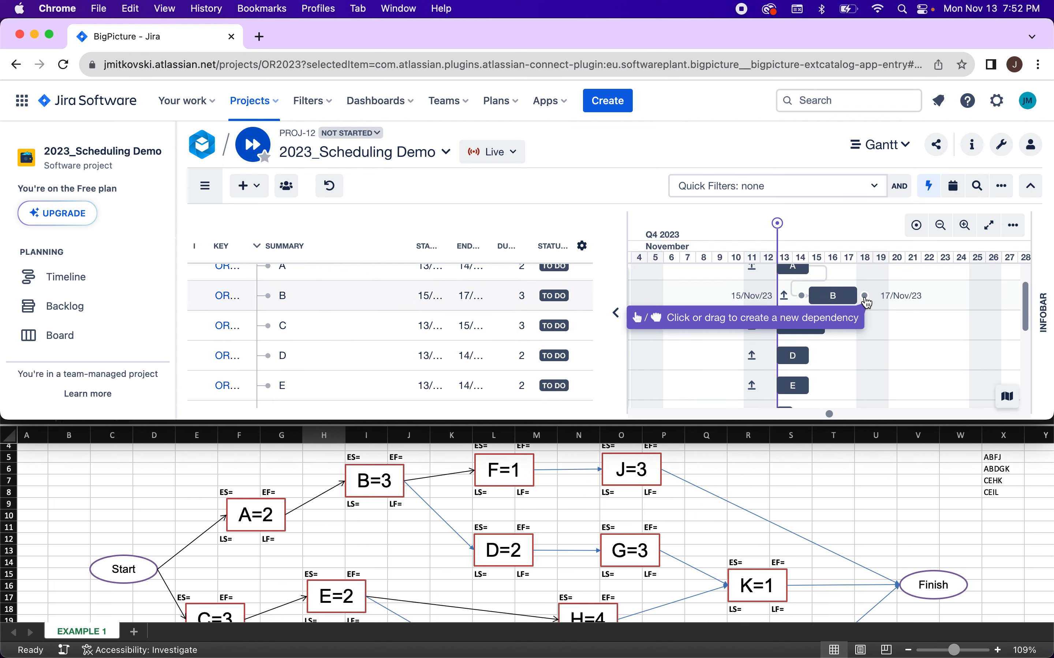
pyautogui.moveTo(864, 297); pyautogui.dragTo(795, 356)
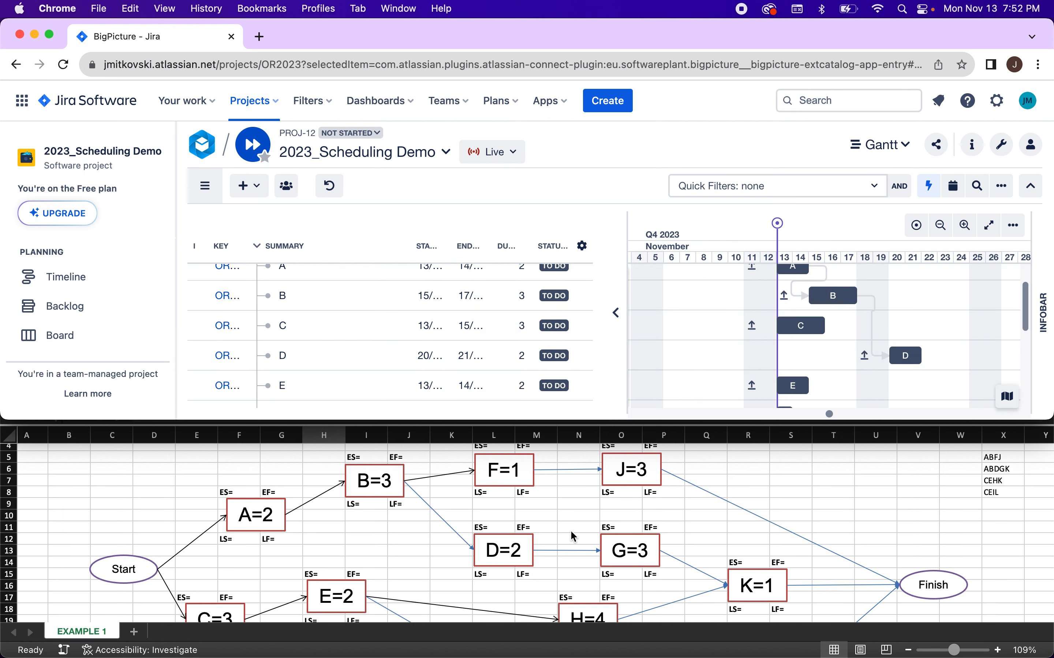
pyautogui.scroll(-5, 573, 536)
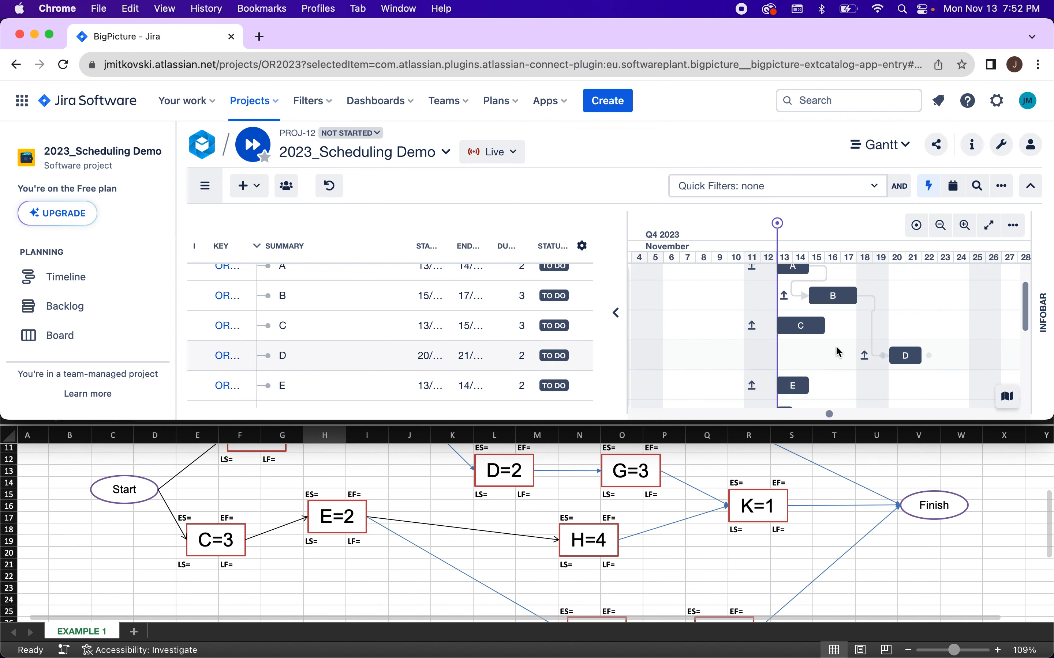
pyautogui.moveTo(828, 327); pyautogui.dragTo(792, 377)
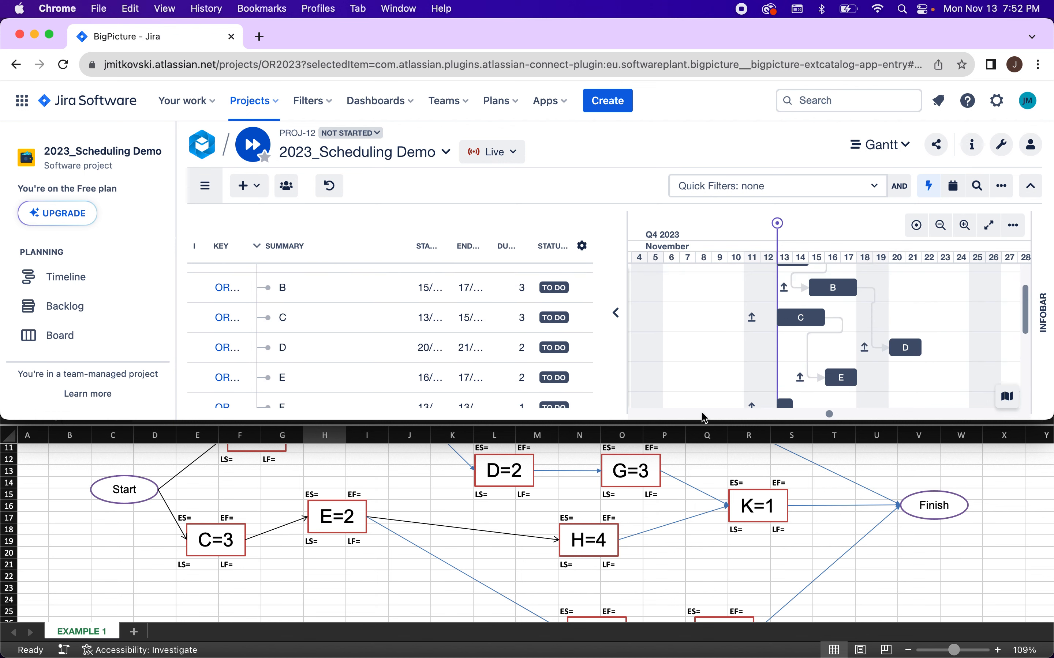
# - Compare the network diagram with the Gantt chart, enlarge the Gantt window to full height, and create an end-to-start dependency from task B to task F
pyautogui.scroll(1, 488, 581)
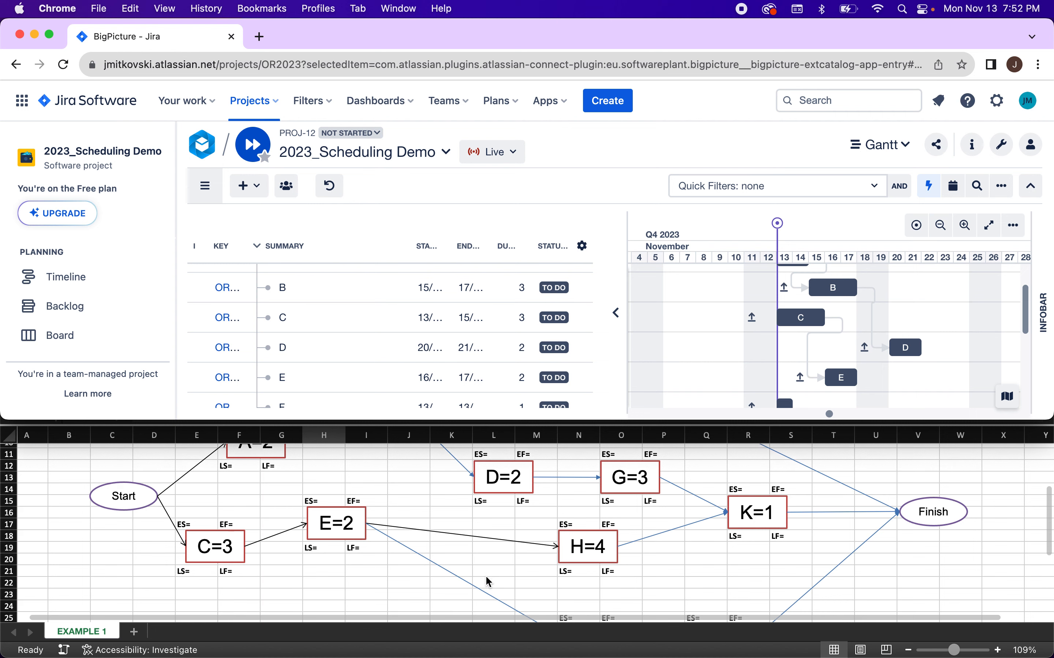
pyautogui.scroll(-2, 680, 342)
pyautogui.scroll(-1, 680, 342)
pyautogui.hscroll(1, 680, 343)
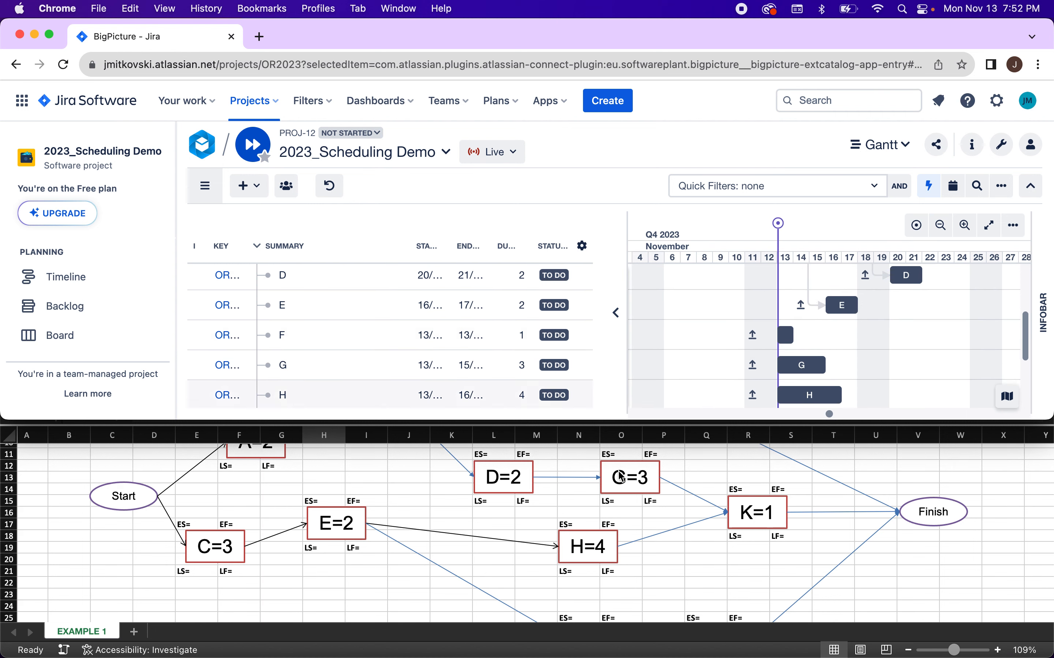
pyautogui.scroll(4, 534, 531)
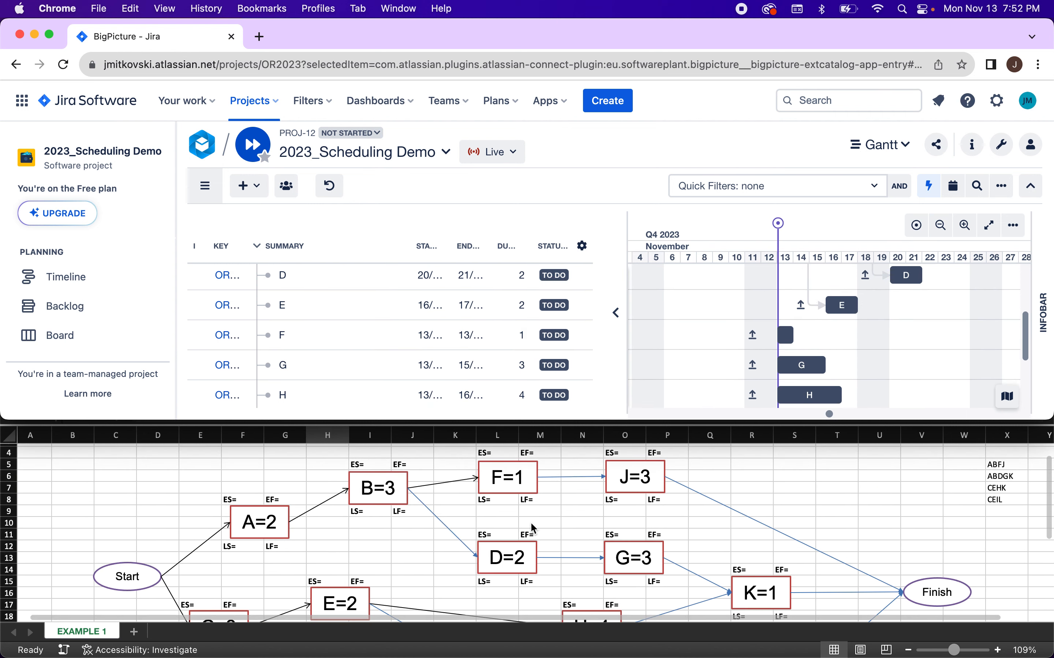
pyautogui.scroll(2, 864, 352)
pyautogui.hscroll(-1, 864, 352)
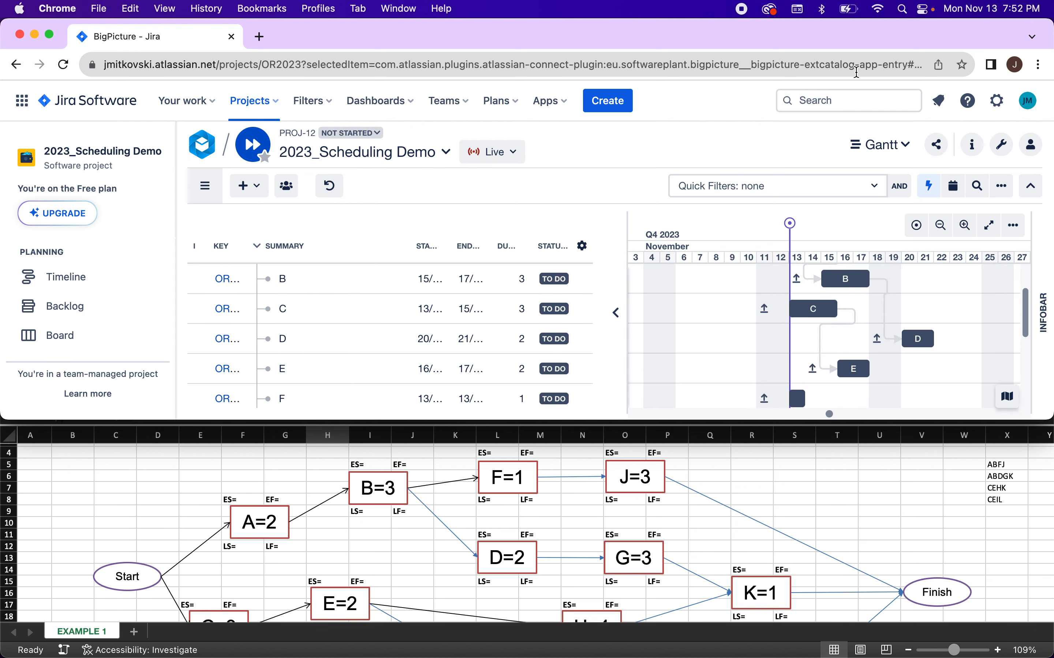
pyautogui.doubleClick(859, 40)
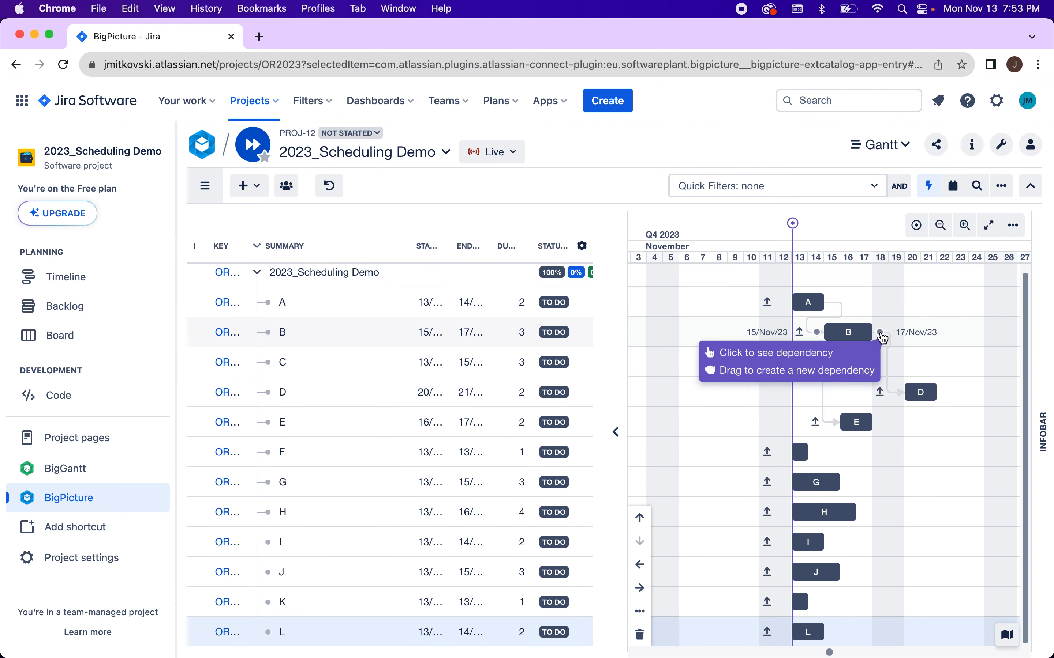
pyautogui.moveTo(882, 337); pyautogui.dragTo(799, 450)
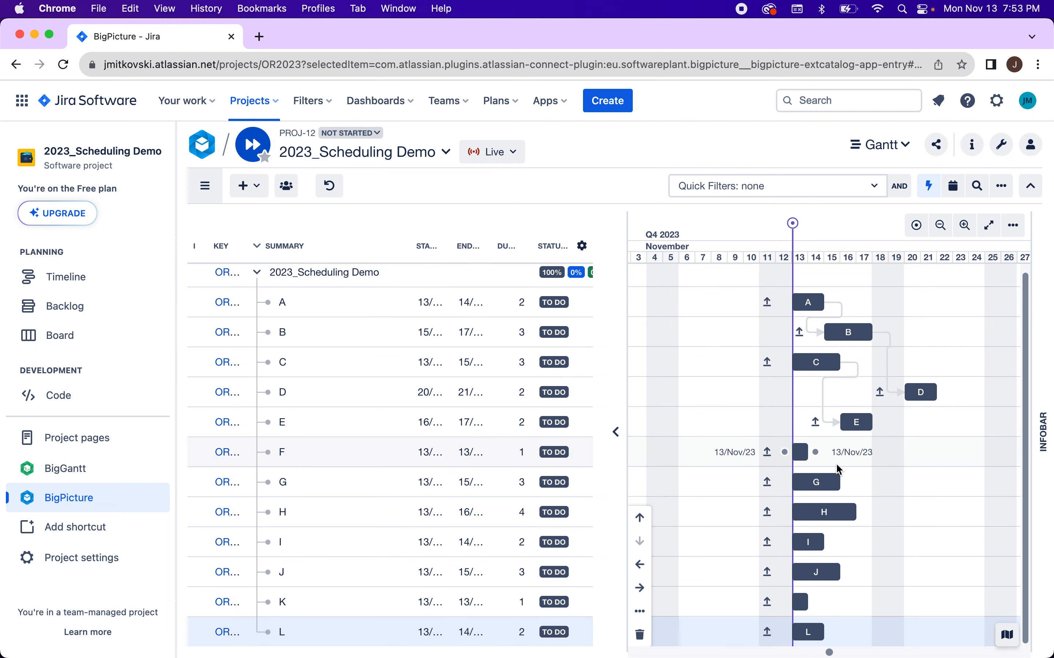
# - Bring the network diagram back into view below the Gantt chart and create an End to Start, ASAP dependency from task D to task G
pyautogui.doubleClick(768, 39)
pyautogui.scroll(-2, 577, 509)
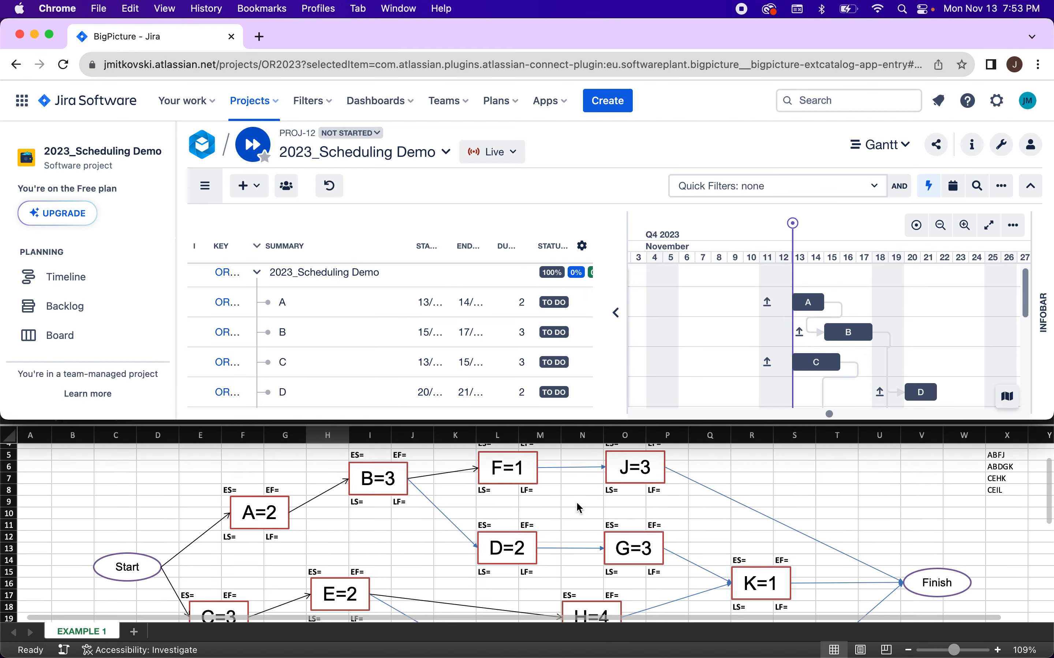
pyautogui.scroll(-1, 579, 508)
pyautogui.scroll(-3, 647, 377)
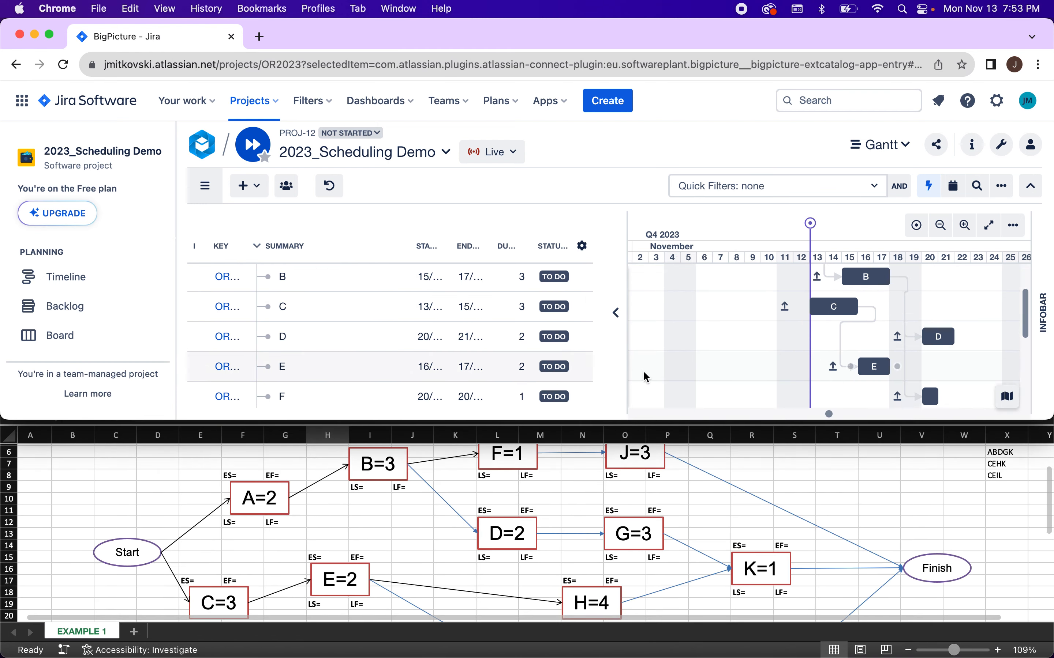
pyautogui.scroll(-1, 647, 377)
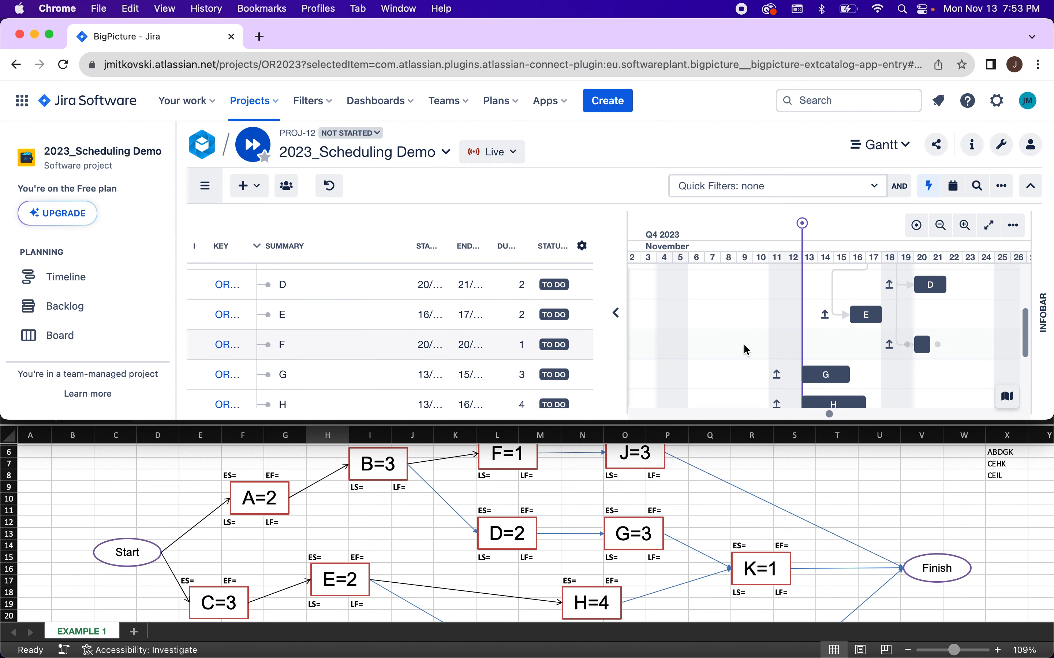
pyautogui.hscroll(1, 446, 522)
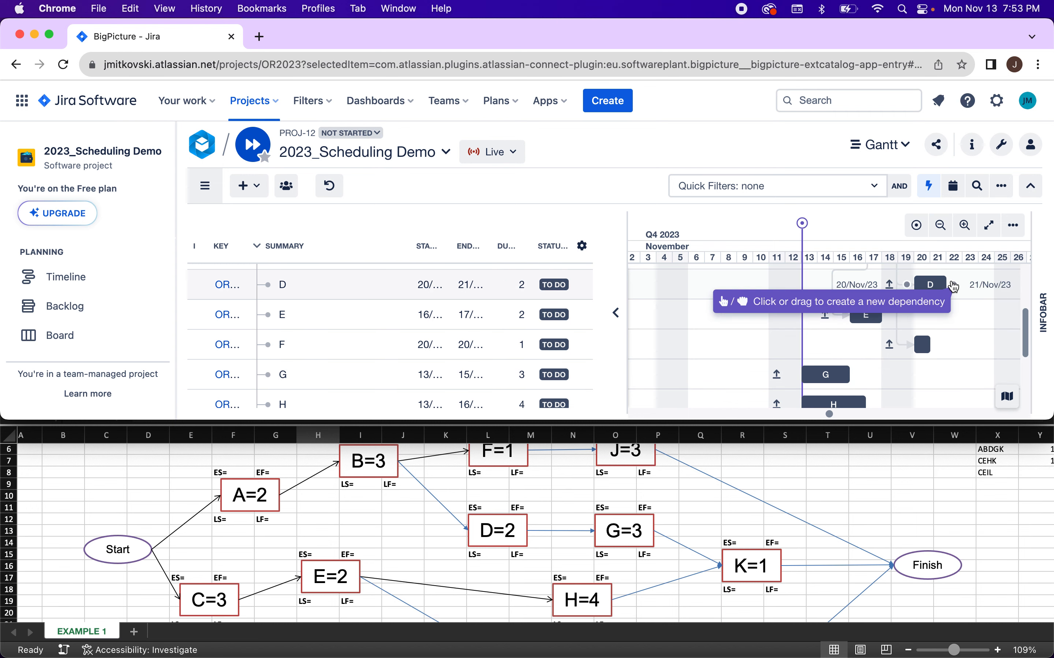
pyautogui.scroll(1, 927, 287)
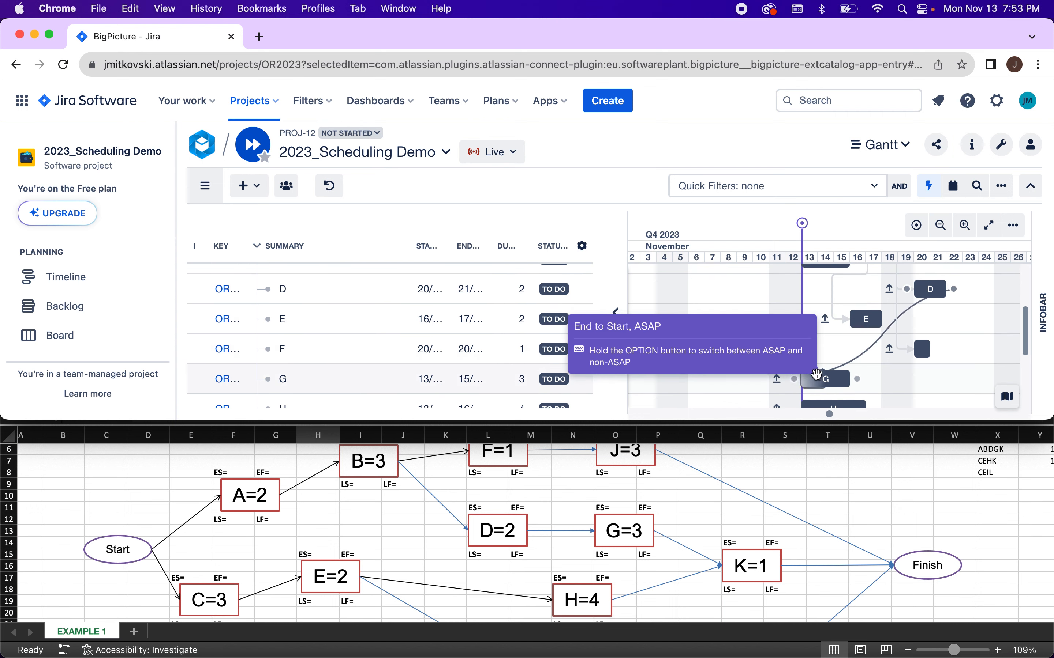
# - Check task E's outgoing arrows in the network diagram and create end-to-start dependencies from task E to tasks H and I
pyautogui.scroll(-3, 879, 388)
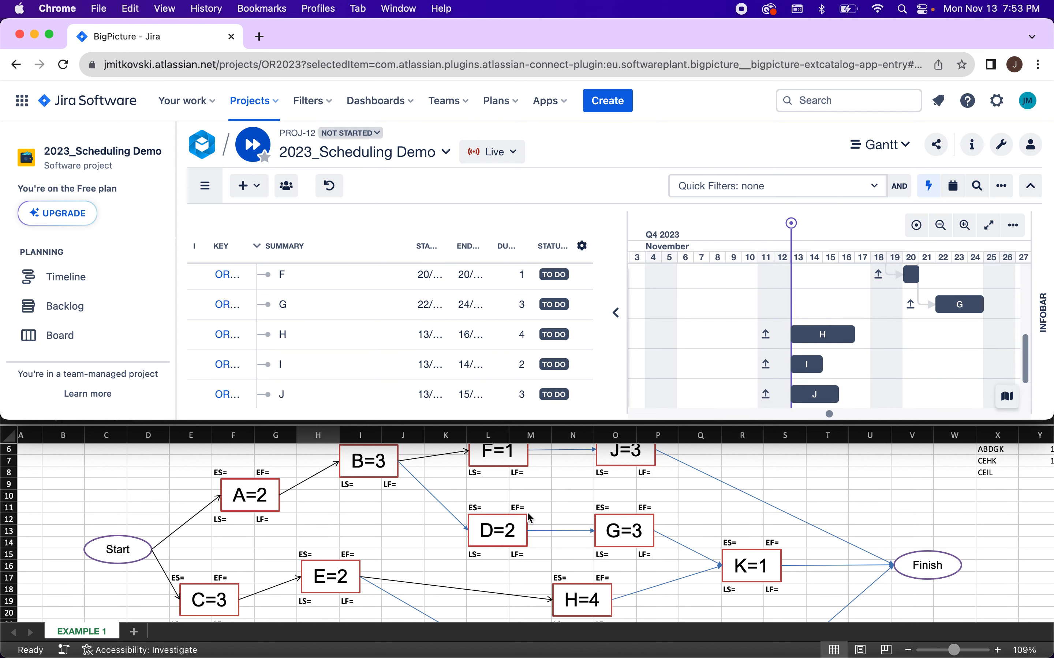
pyautogui.scroll(-3, 517, 561)
pyautogui.scroll(2, 891, 369)
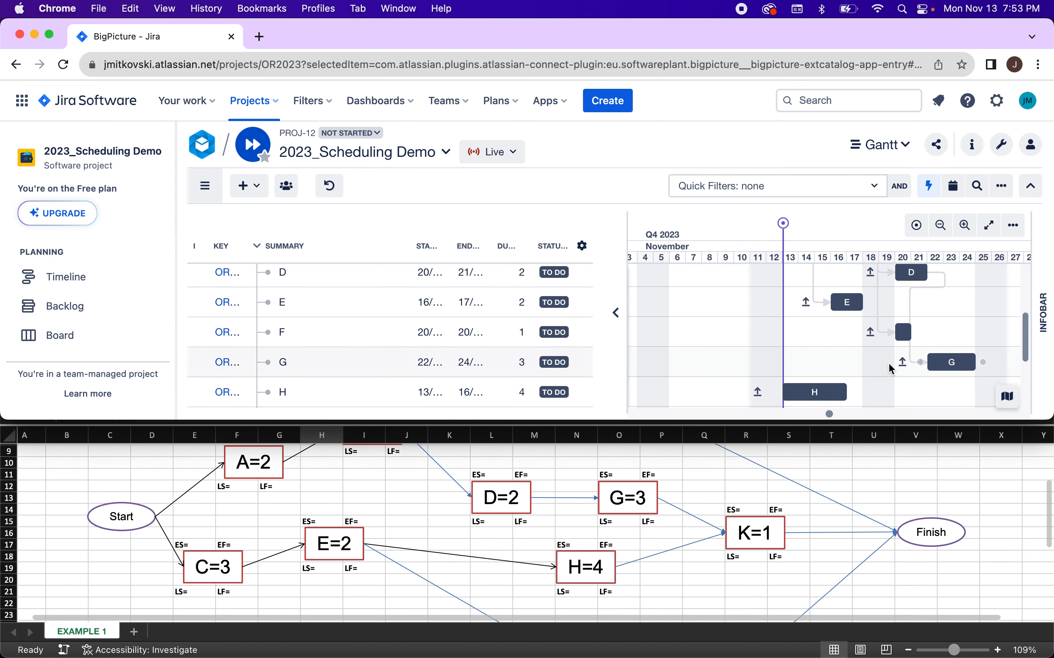
pyautogui.moveTo(872, 309); pyautogui.dragTo(787, 358)
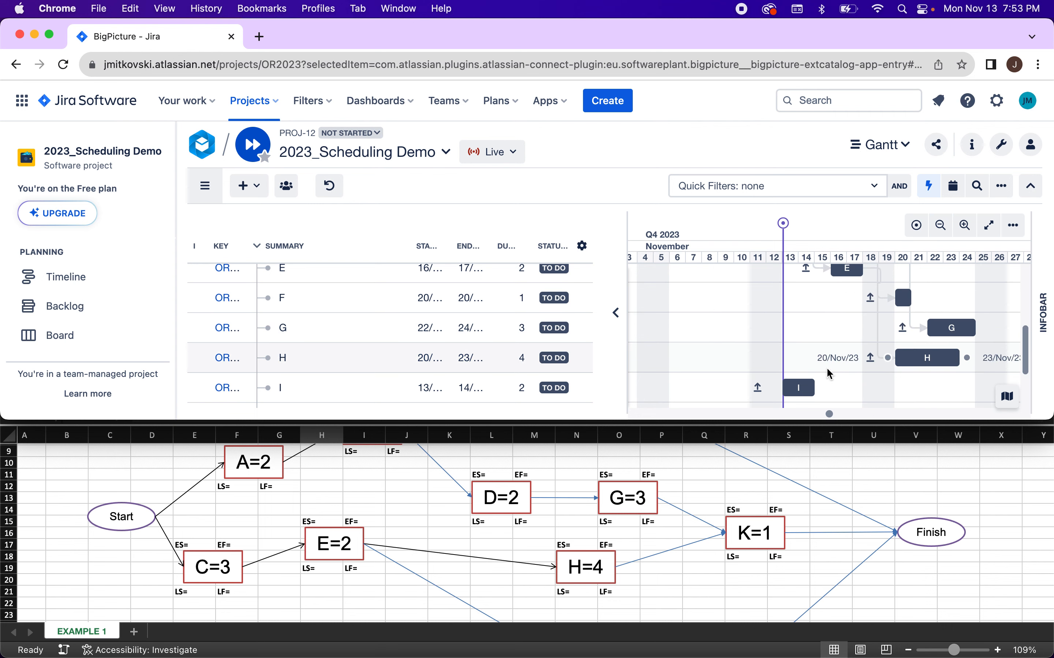
pyautogui.scroll(-3, 623, 572)
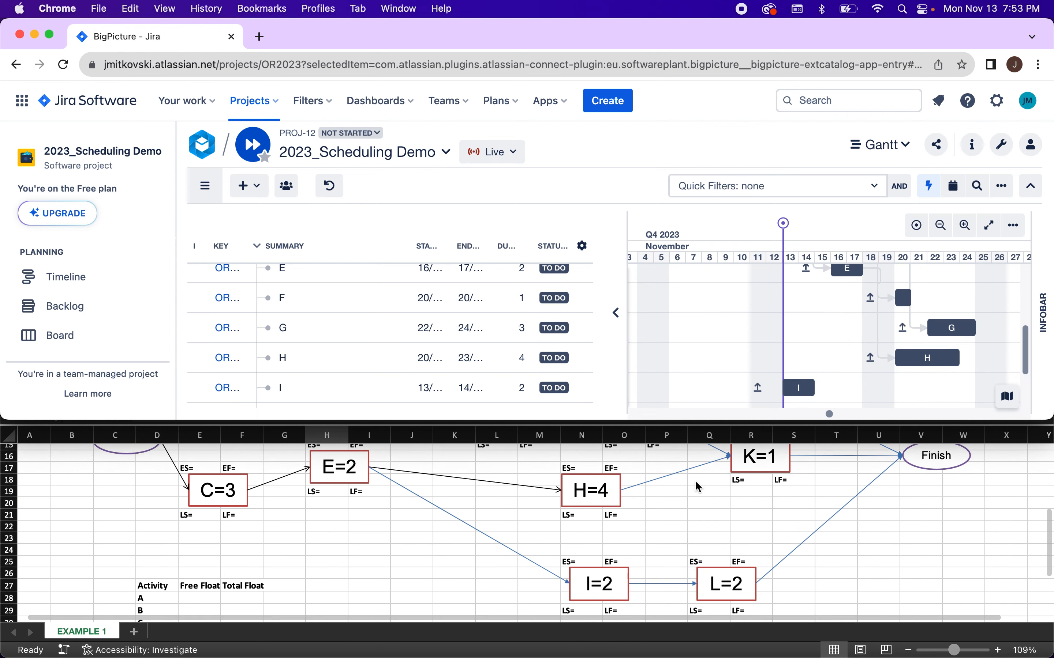
pyautogui.scroll(2, 693, 504)
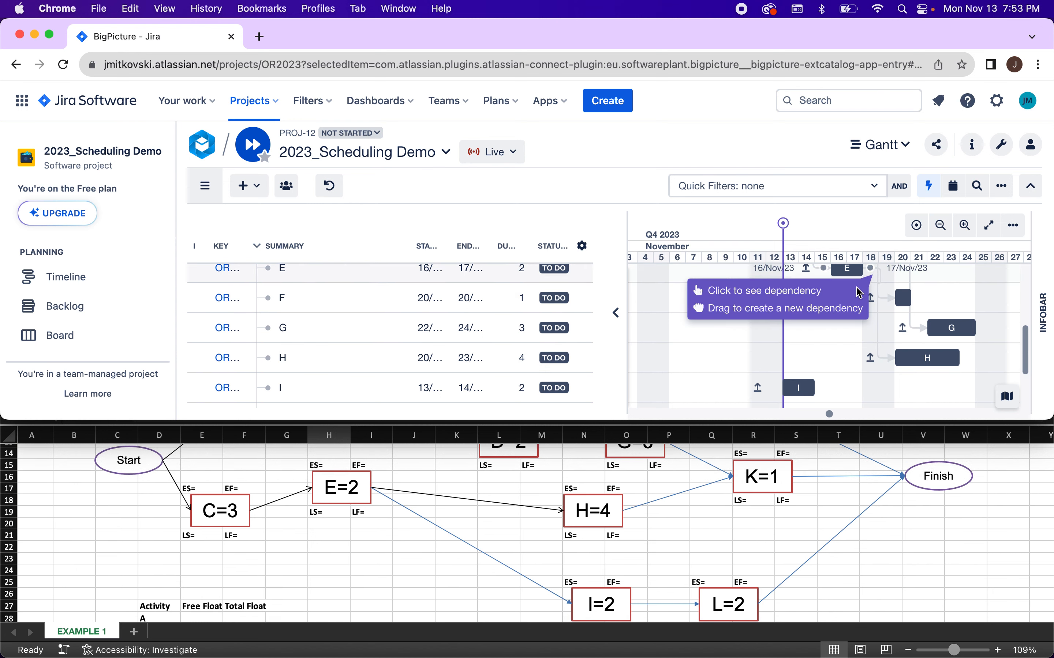
pyautogui.moveTo(856, 288); pyautogui.dragTo(789, 307)
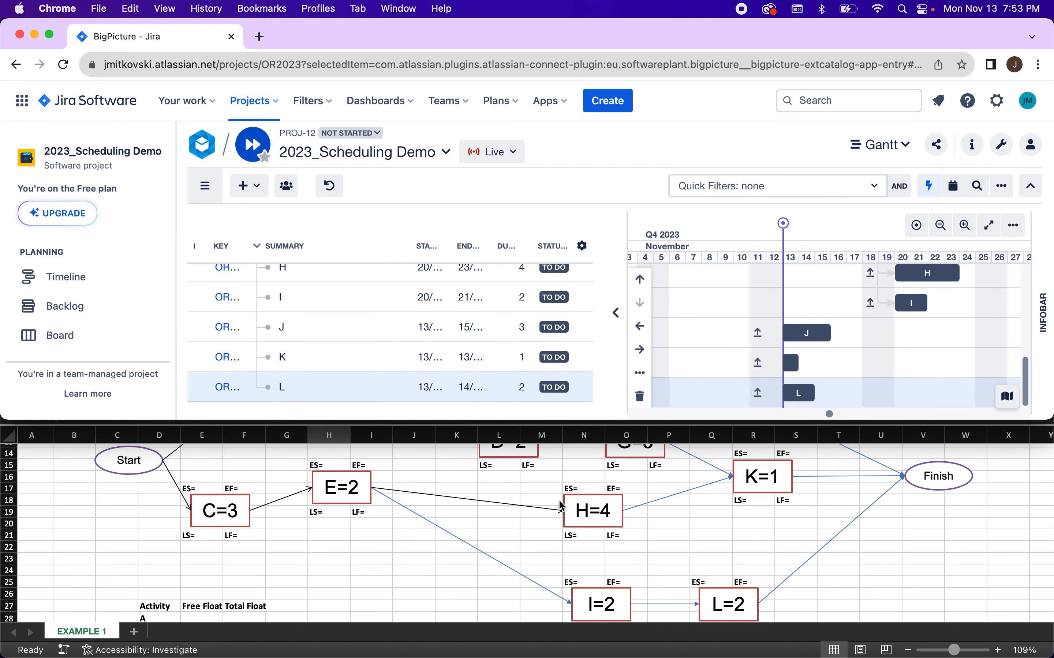
# - Check task F's outgoing arrow in the network diagram and create an end-to-start dependency from task F to task J in the Gantt chart
pyautogui.scroll(5, 562, 496)
pyautogui.scroll(3, 714, 474)
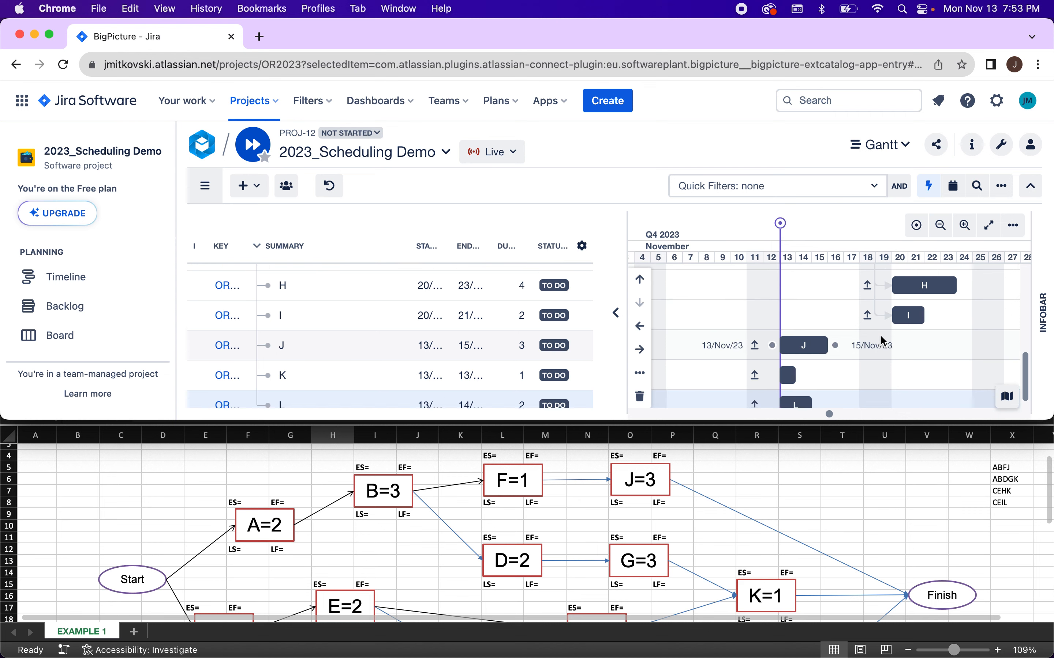
pyautogui.scroll(3, 880, 338)
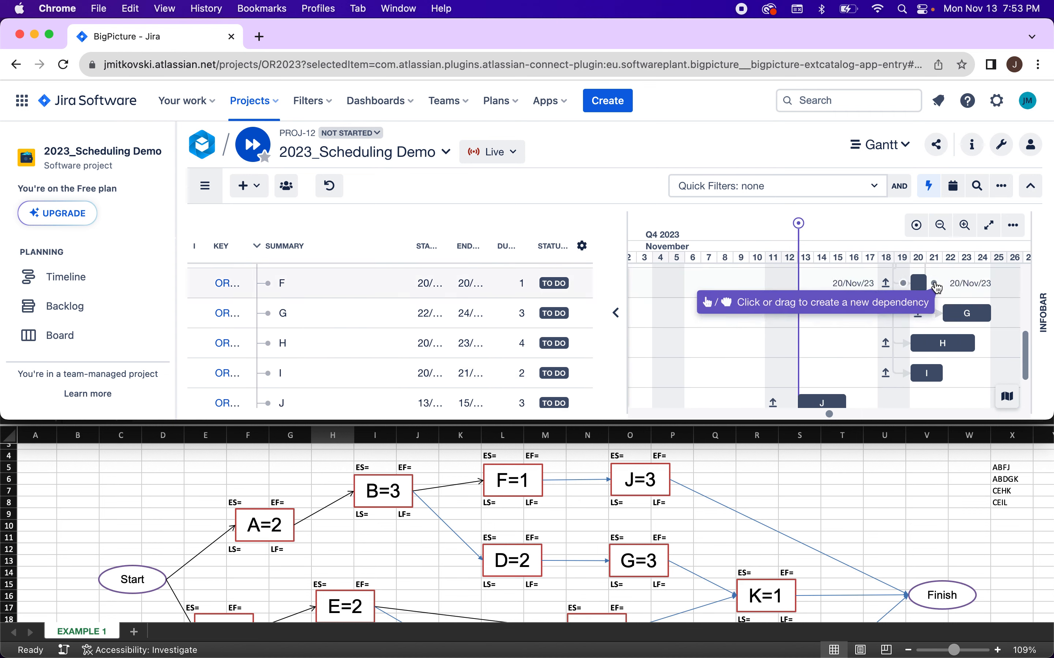
pyautogui.moveTo(935, 284); pyautogui.dragTo(806, 338)
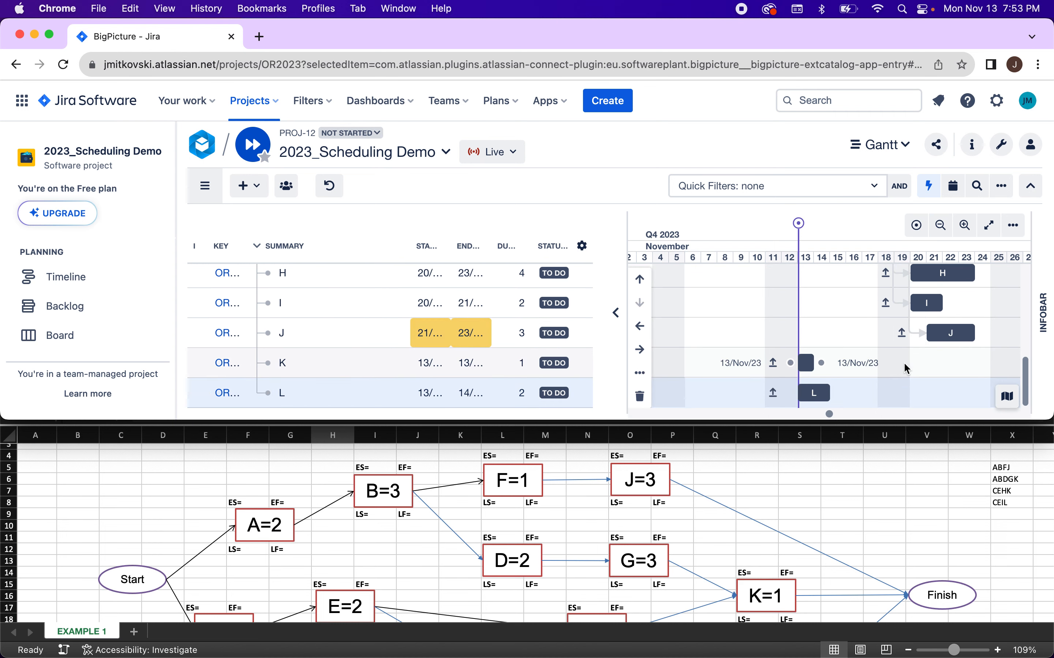
# - Check the arrows leading into K, enlarge the Gantt window to full height, and create end-to-start dependencies from tasks G and H to task K
pyautogui.scroll(-3, 730, 510)
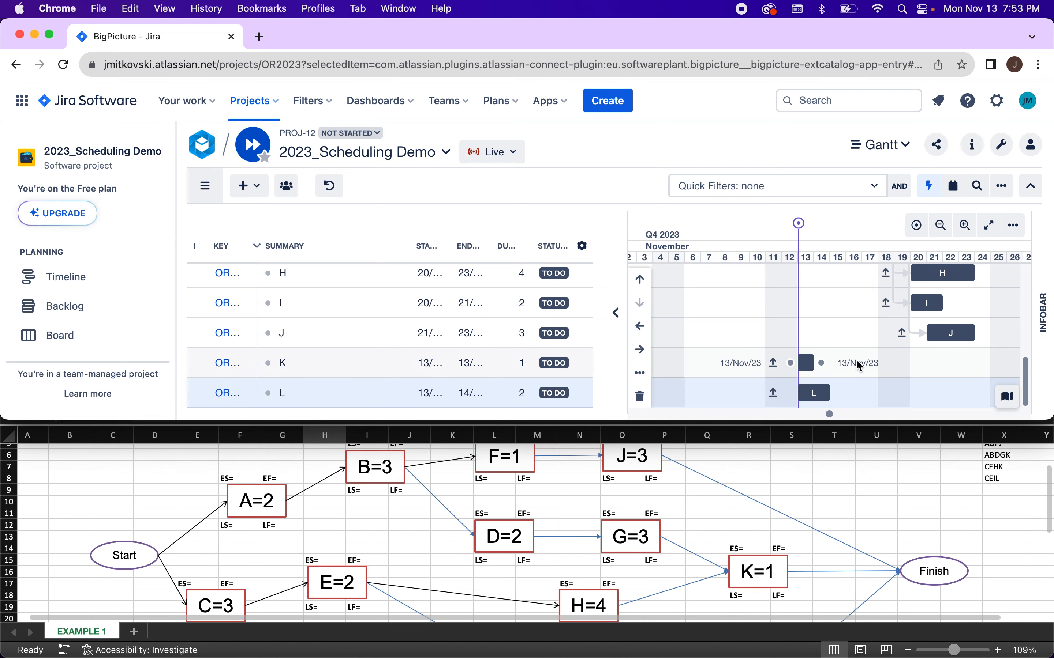
pyautogui.scroll(-3, 749, 537)
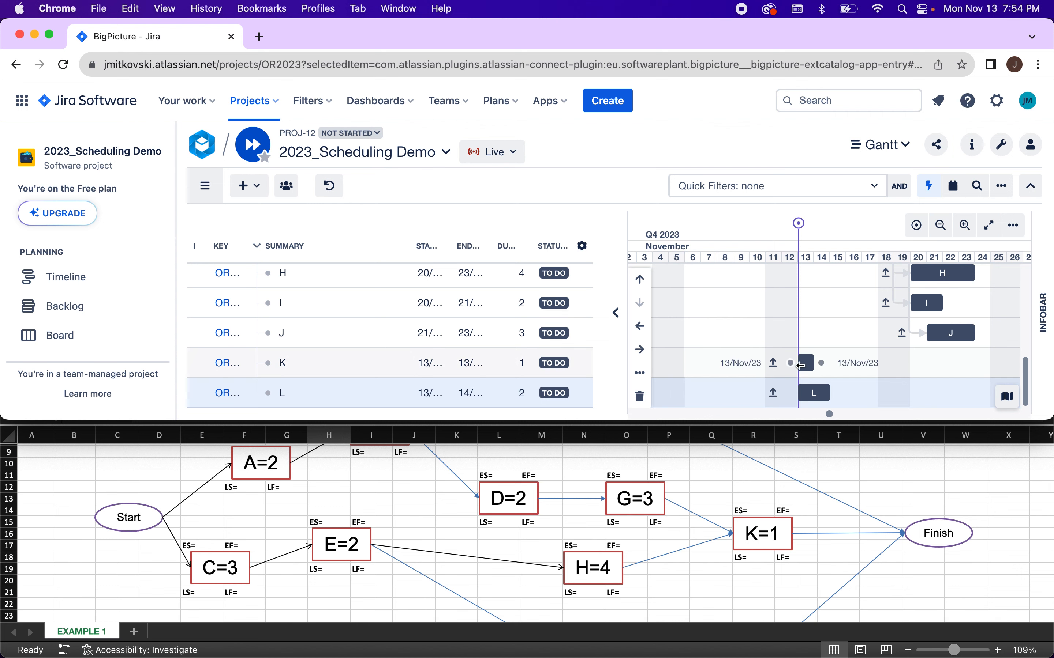
pyautogui.scroll(1, 885, 345)
pyautogui.scroll(1, 885, 345)
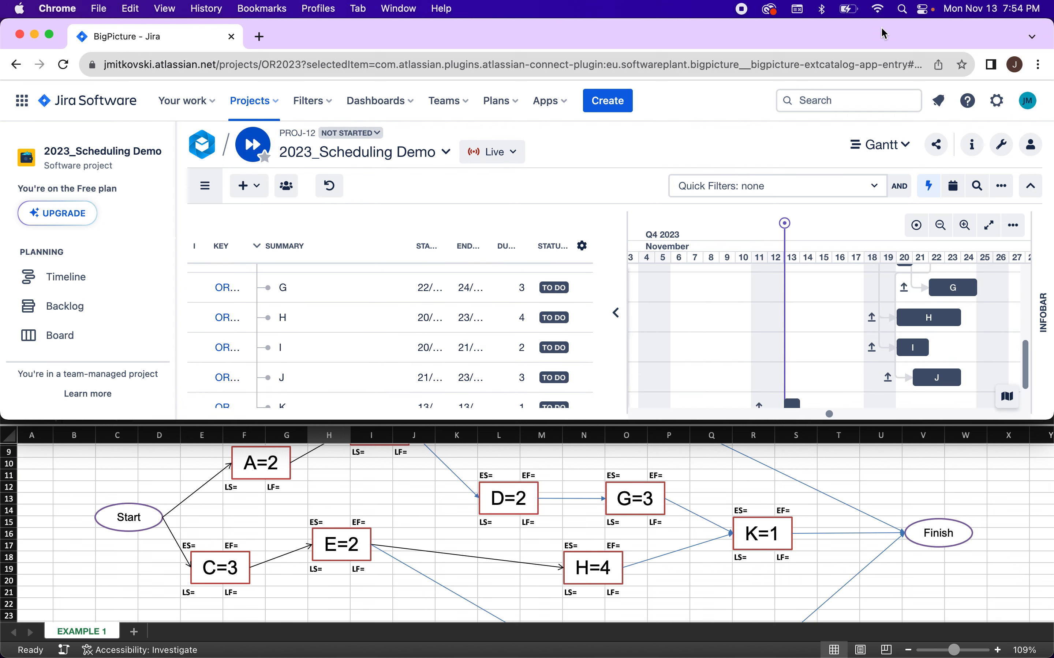
pyautogui.doubleClick(884, 33)
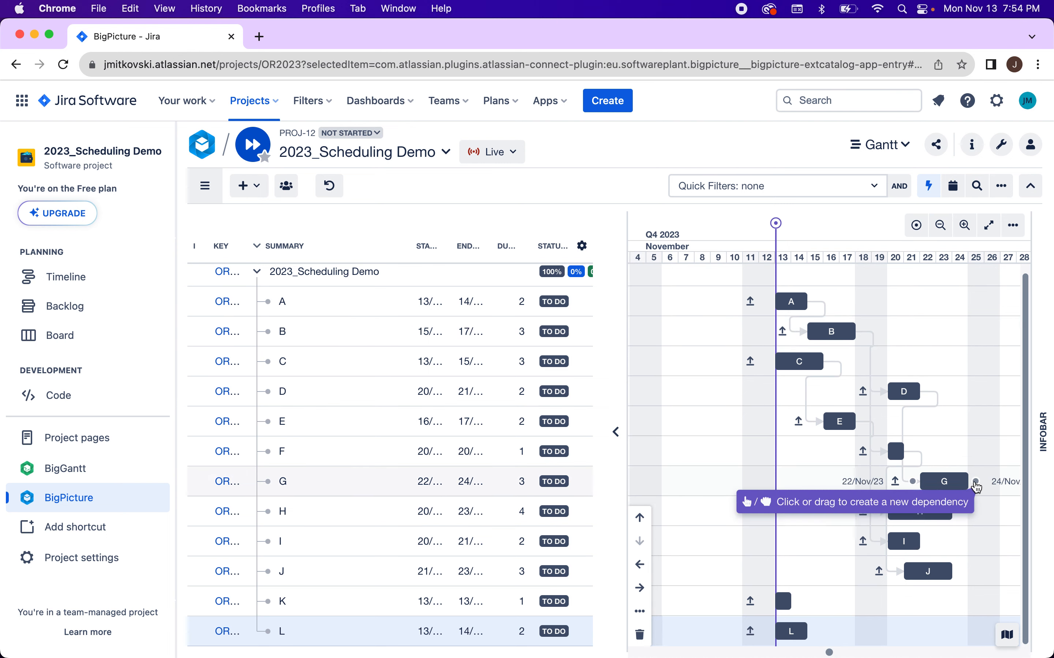
pyautogui.moveTo(977, 485); pyautogui.dragTo(782, 601)
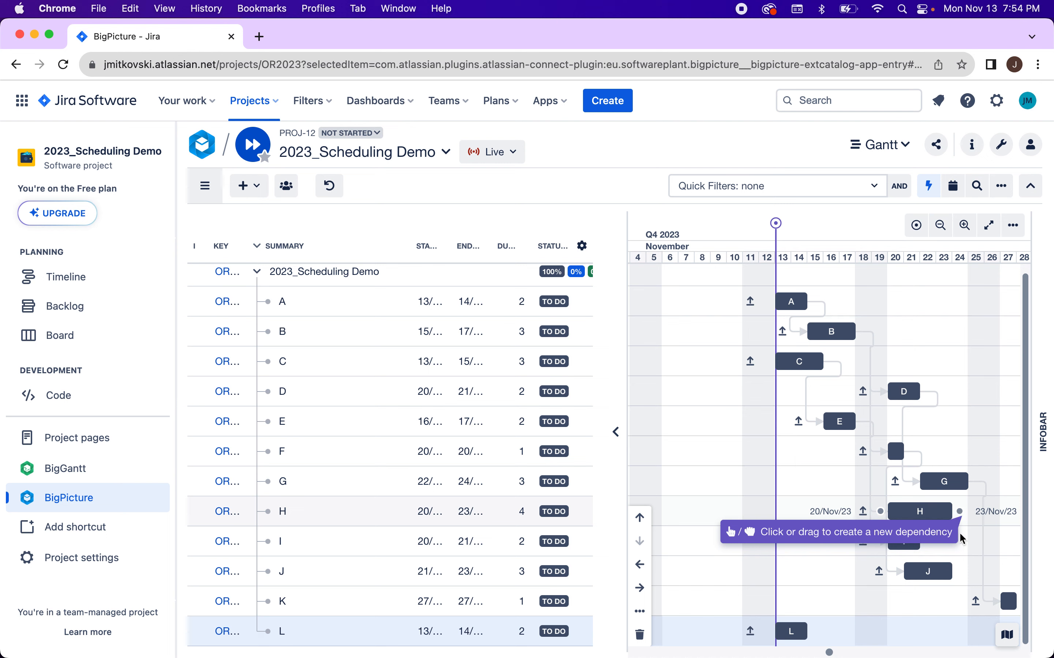
pyautogui.moveTo(959, 512); pyautogui.dragTo(866, 601)
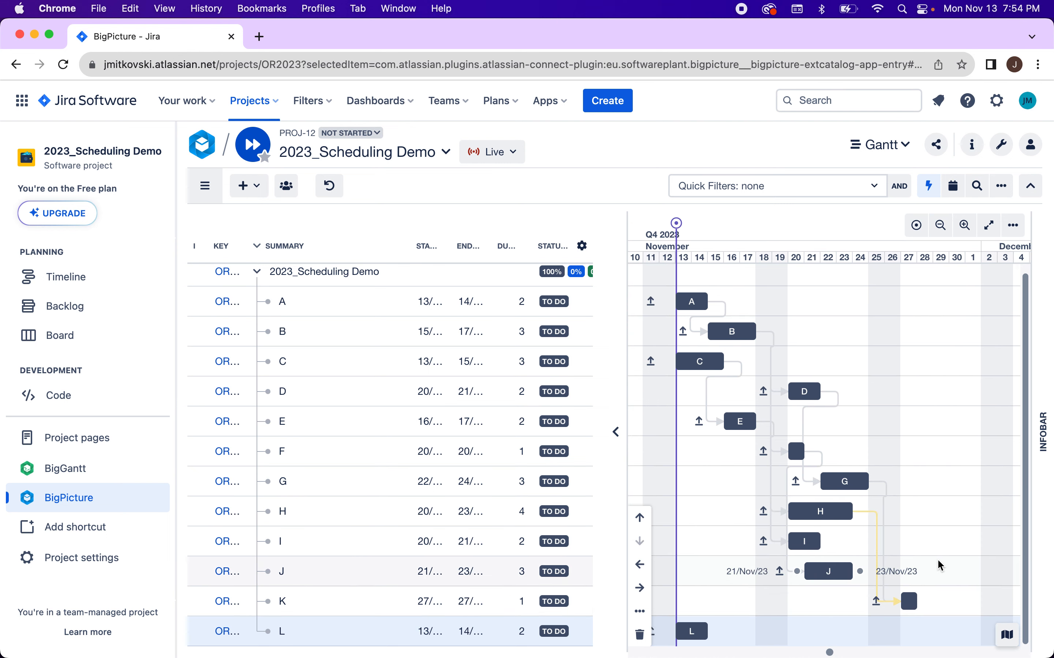
# - Check the arrow leading into L in the network diagram and create an end-to-start dependency from task I to task L
pyautogui.doubleClick(701, 37)
pyautogui.scroll(-3, 562, 572)
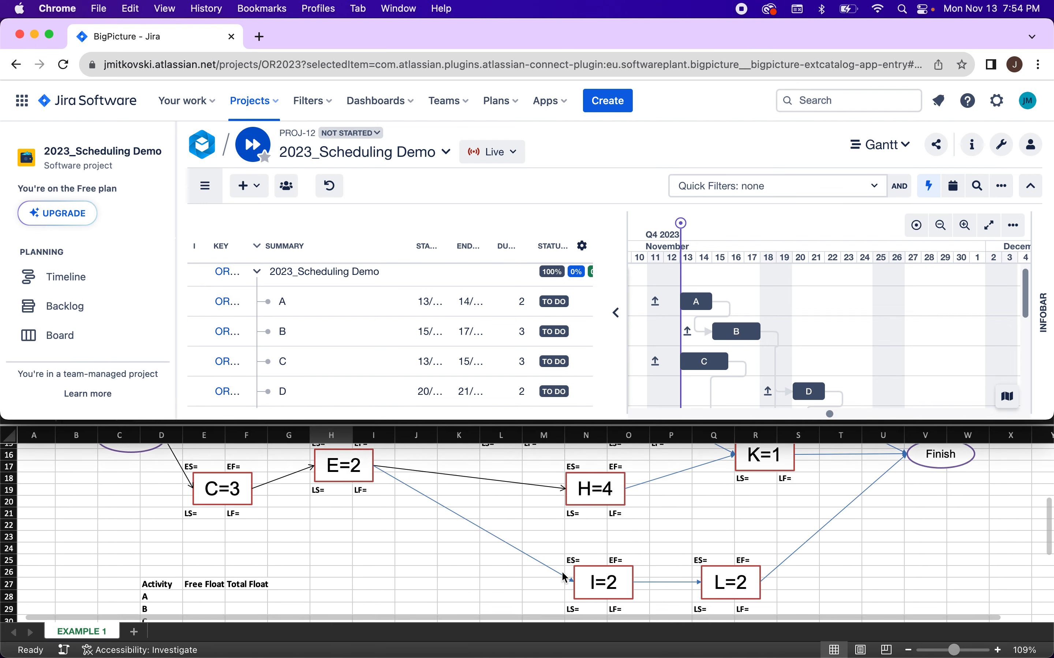
pyautogui.scroll(-1, 563, 577)
pyautogui.scroll(1, 564, 577)
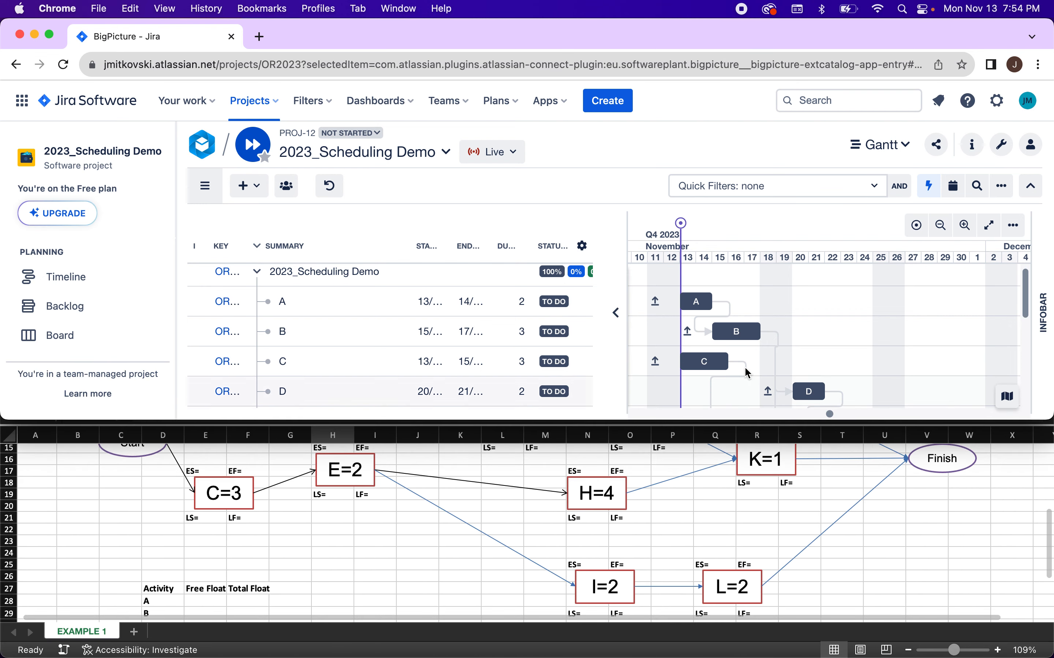
pyautogui.doubleClick(811, 39)
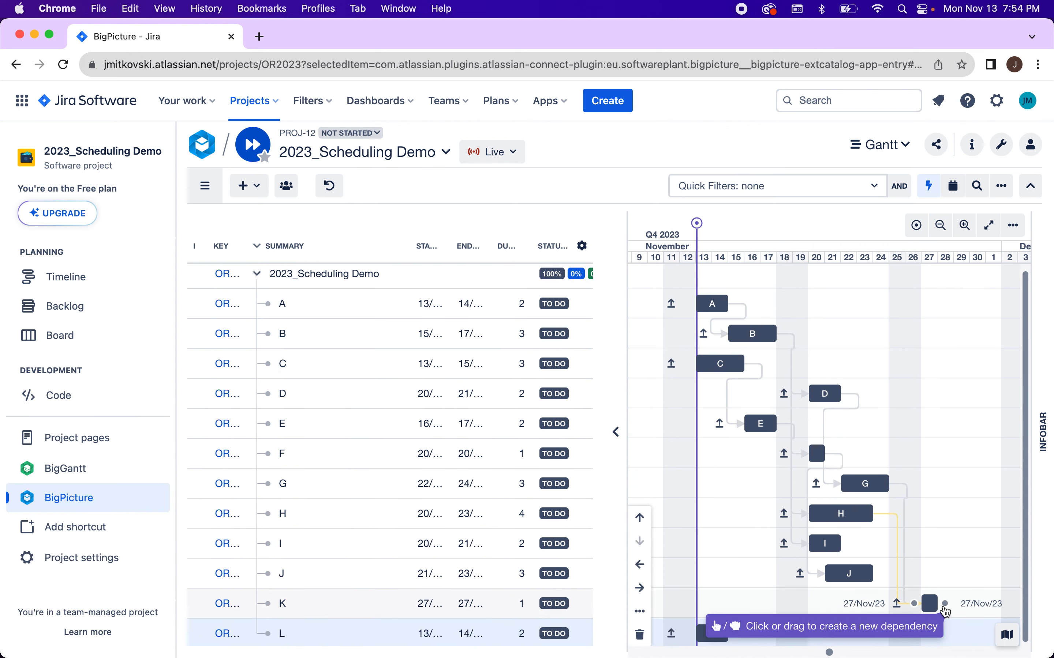
pyautogui.moveTo(848, 543); pyautogui.dragTo(707, 630)
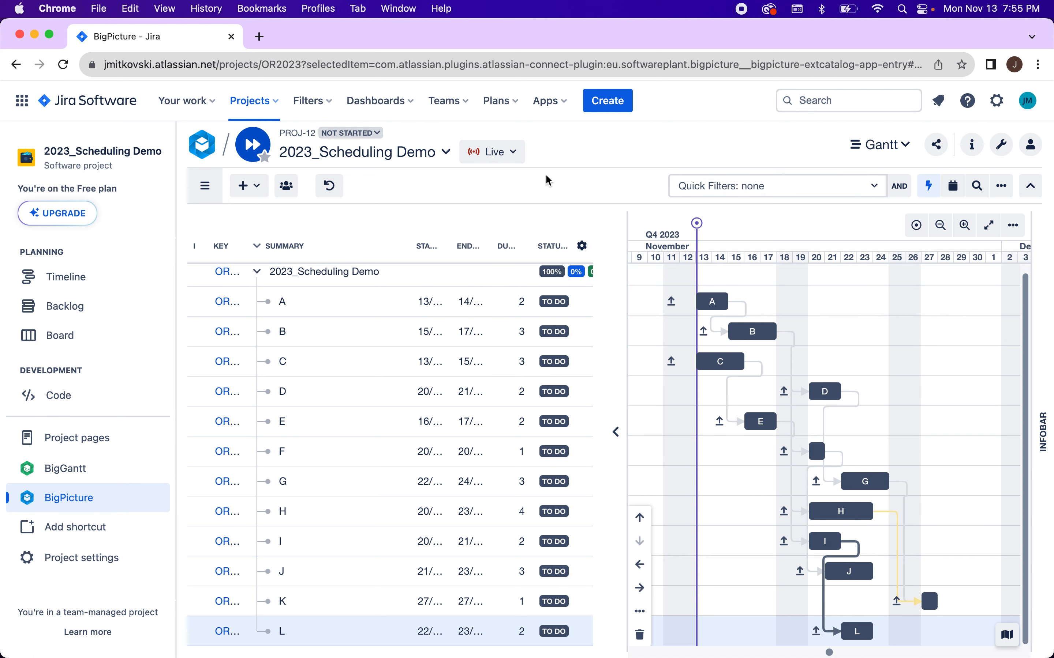
# - Turn on the critical path display in the Gantt chart's view options and inspect the highlighted tasks
pyautogui.click(204, 188)
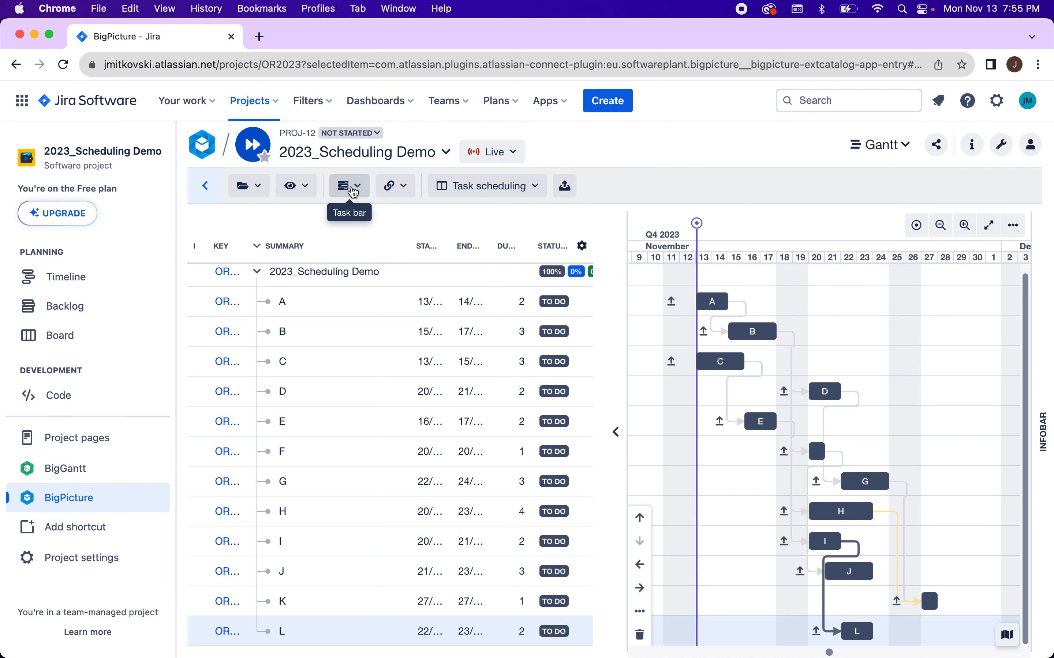
pyautogui.click(306, 190)
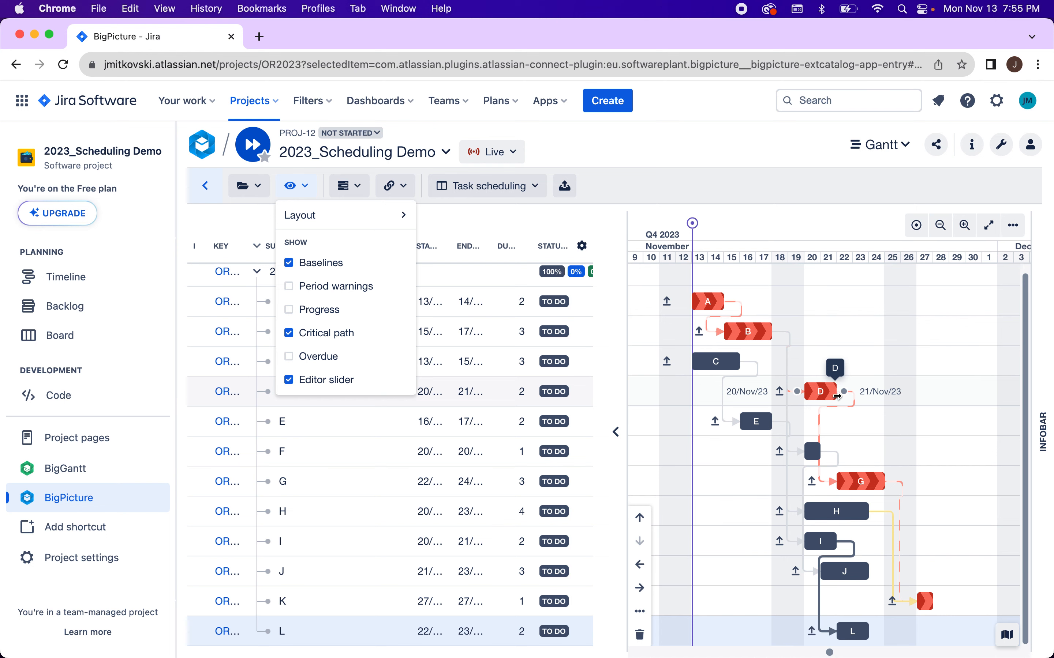
pyautogui.hscroll(-1, 836, 395)
pyautogui.hscroll(1, 835, 395)
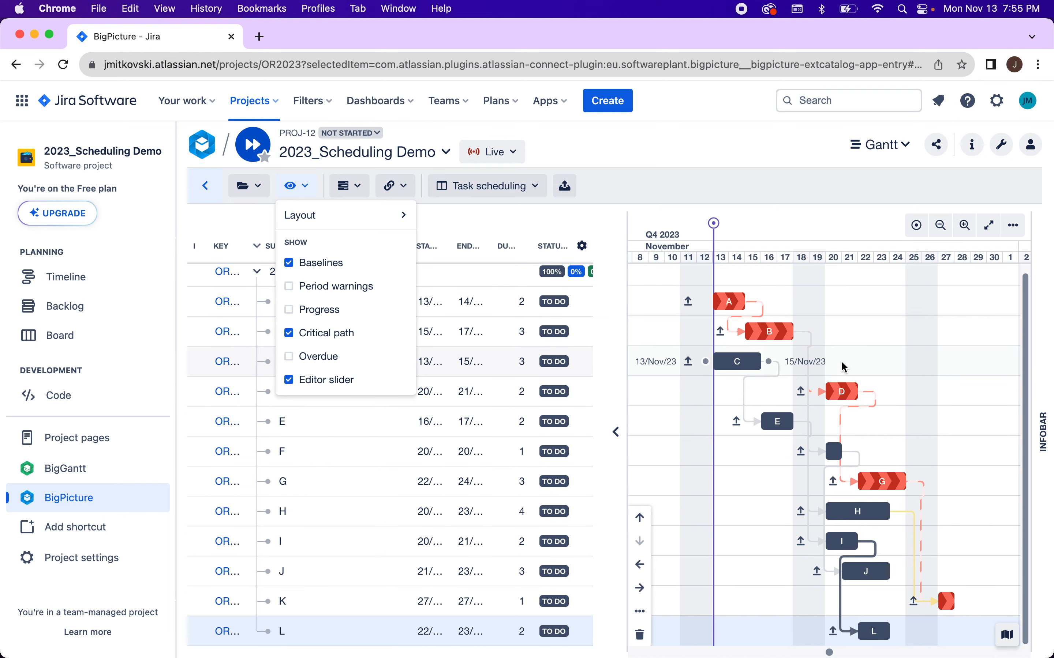
pyautogui.hscroll(2, 878, 481)
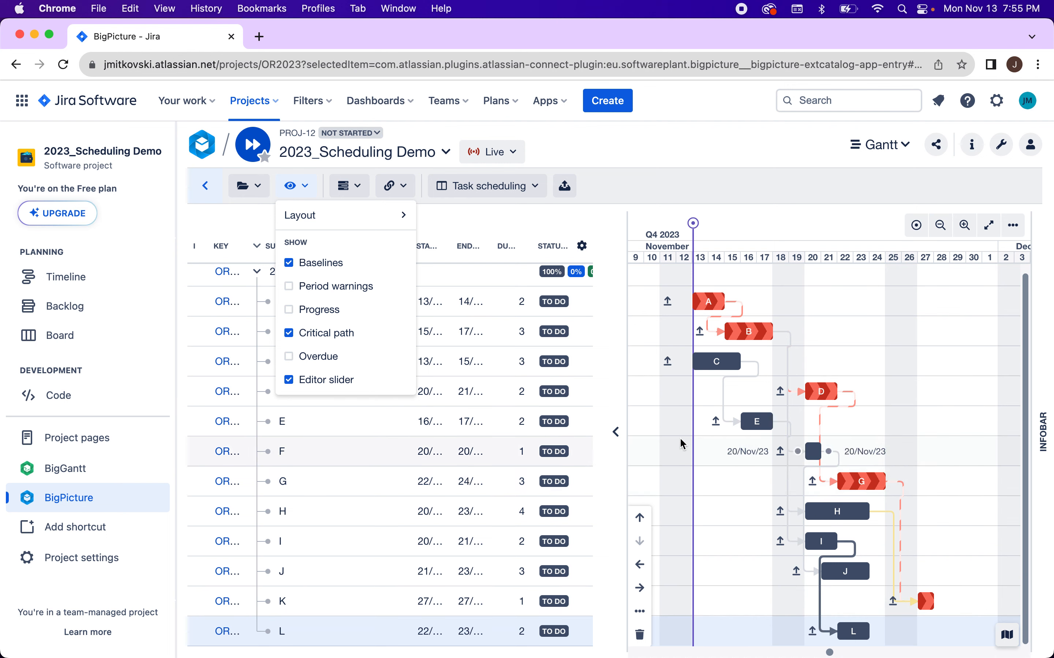
pyautogui.click(763, 150)
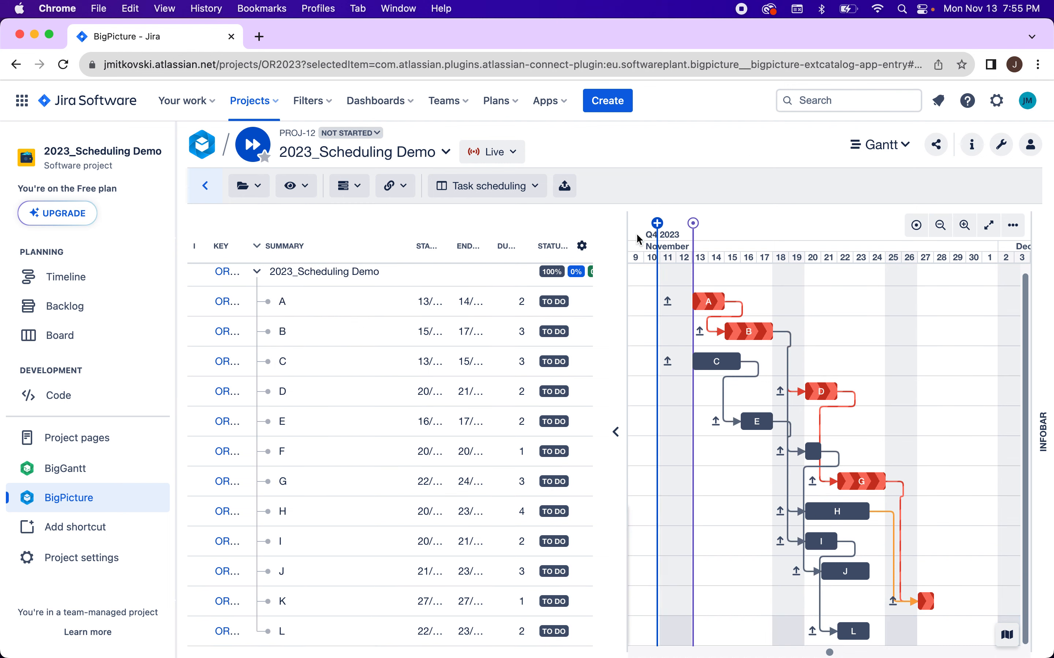
# - Draw a one-day bar on 13/Nov/23 for the 2023_Scheduling Demo row and check how the tasks nest beneath it
pyautogui.hscroll(-10, 747, 326)
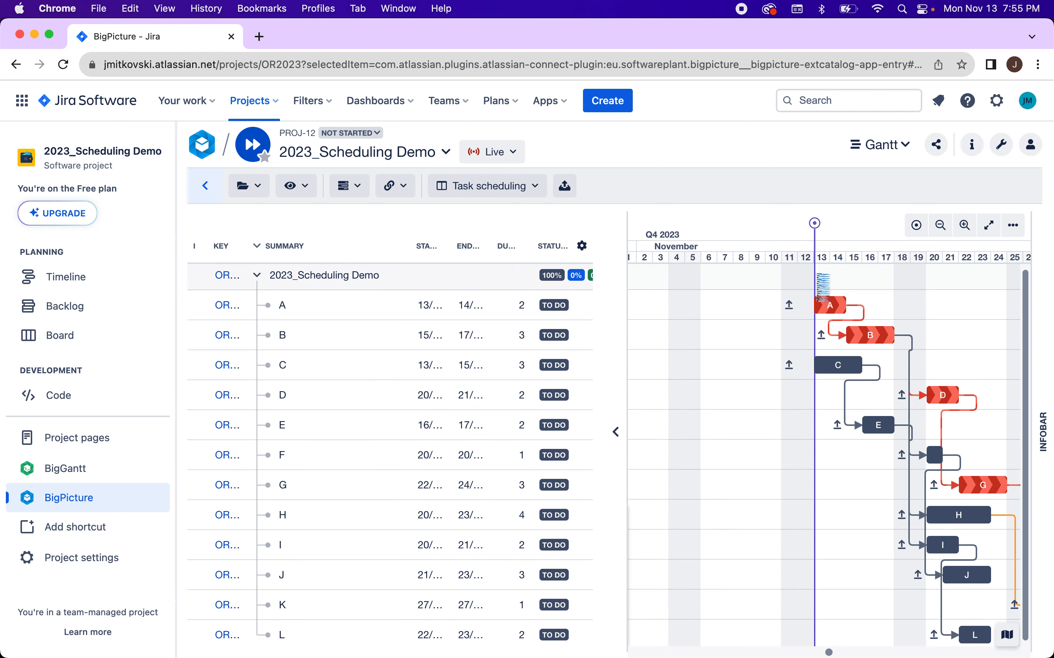
pyautogui.hscroll(2, 849, 313)
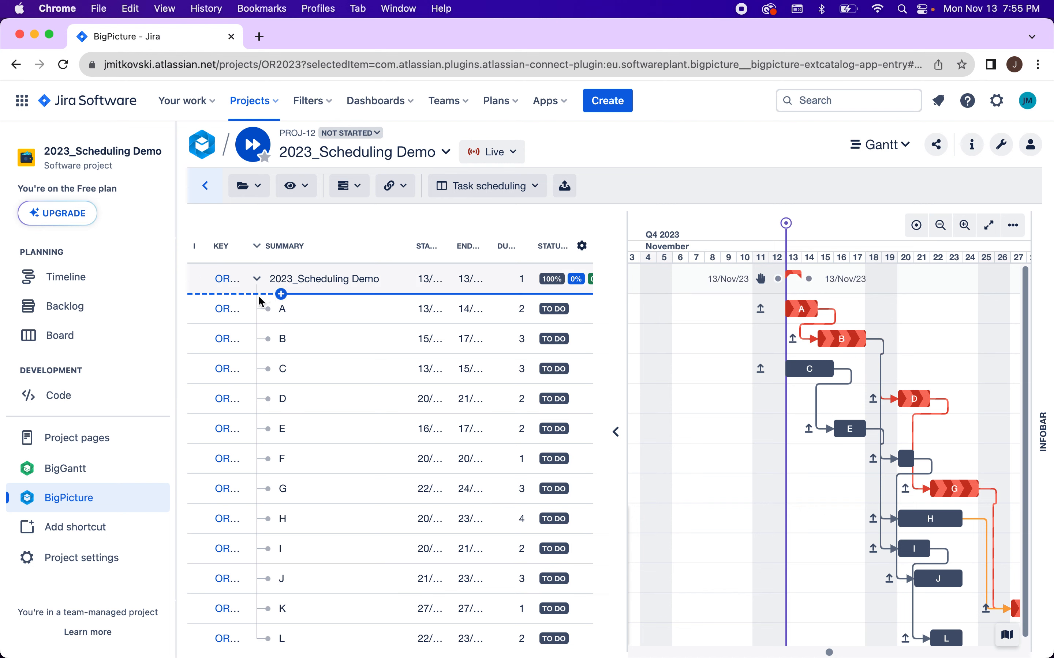
pyautogui.click(258, 280)
pyautogui.click(258, 281)
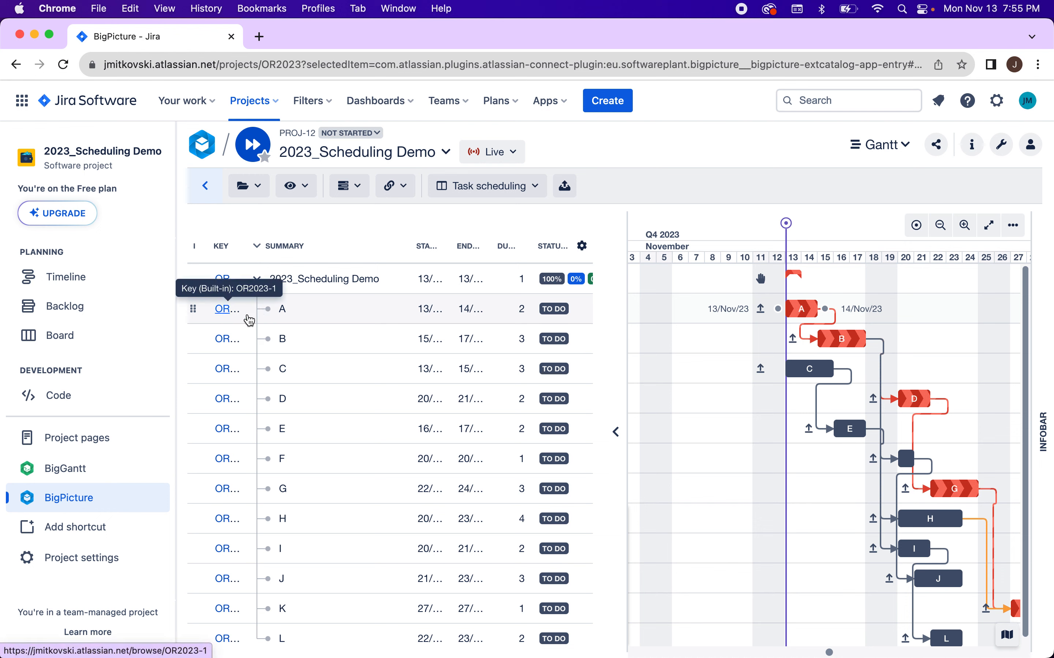
pyautogui.click(312, 309)
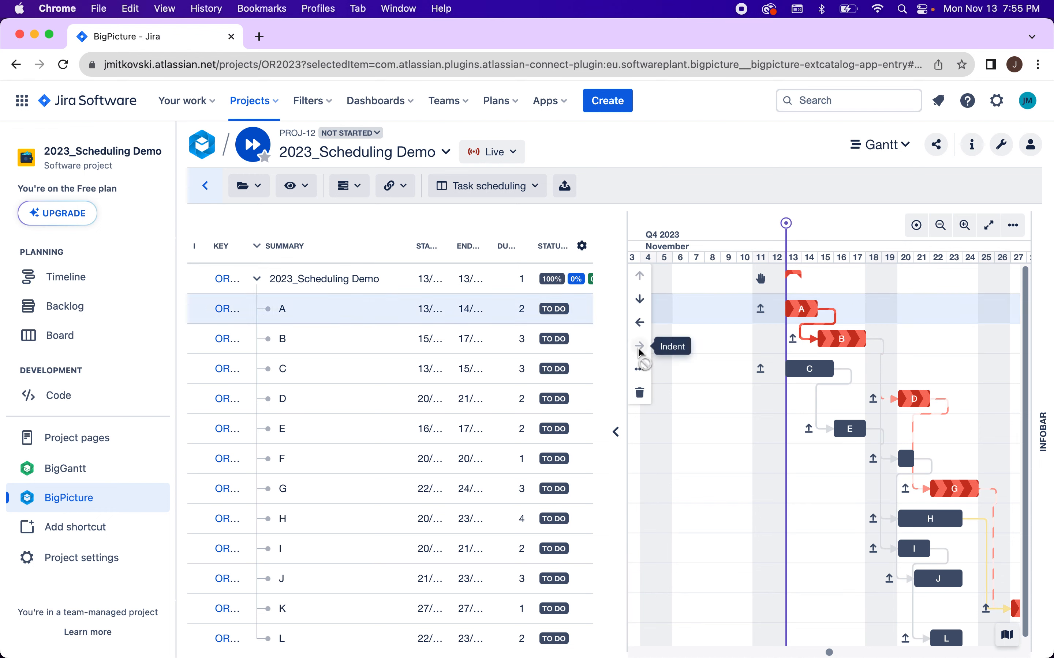
pyautogui.click(257, 279)
pyautogui.click(256, 280)
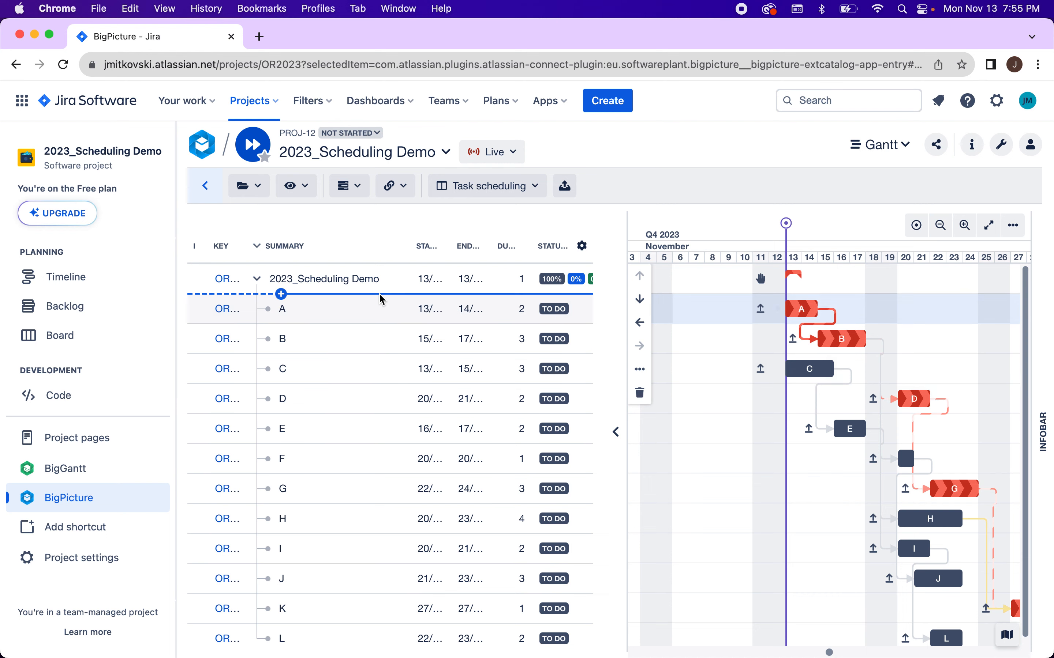
# - Examine the critical path, task bars and dependency arrows for tasks A to L across the Gantt timeline
pyautogui.scroll(-1, 813, 357)
pyautogui.hscroll(1, 813, 357)
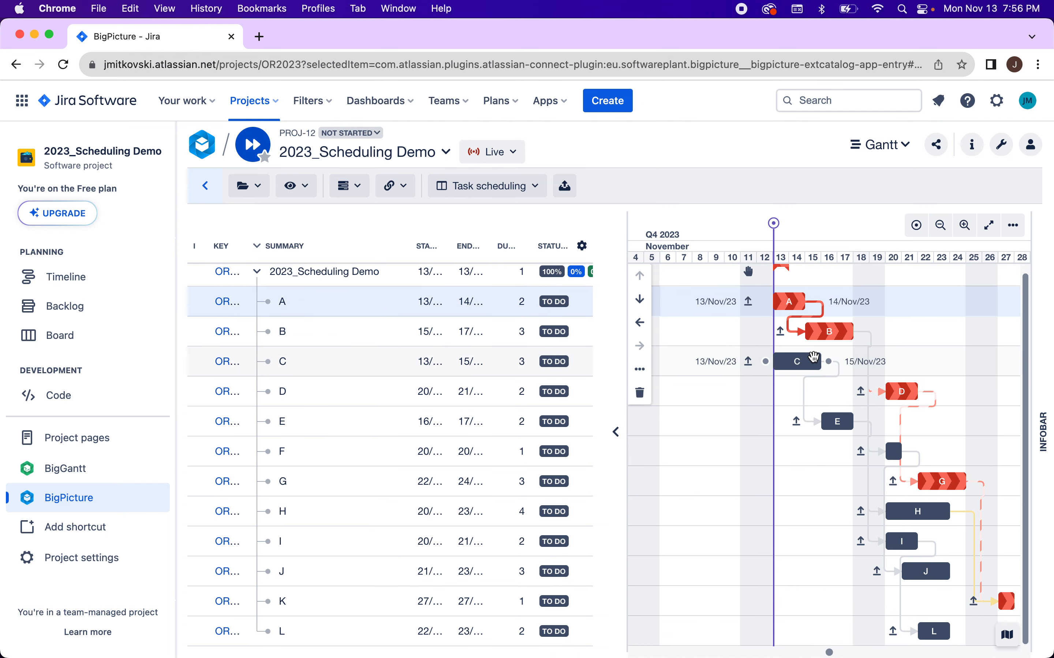
pyautogui.hscroll(-1, 813, 357)
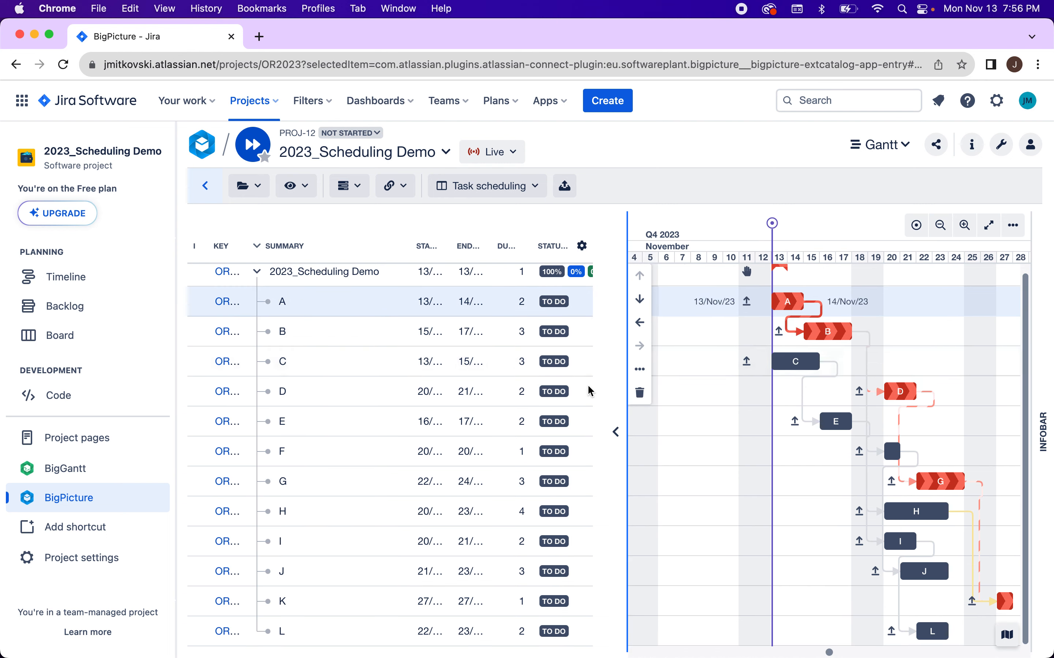
pyautogui.scroll(1, 507, 306)
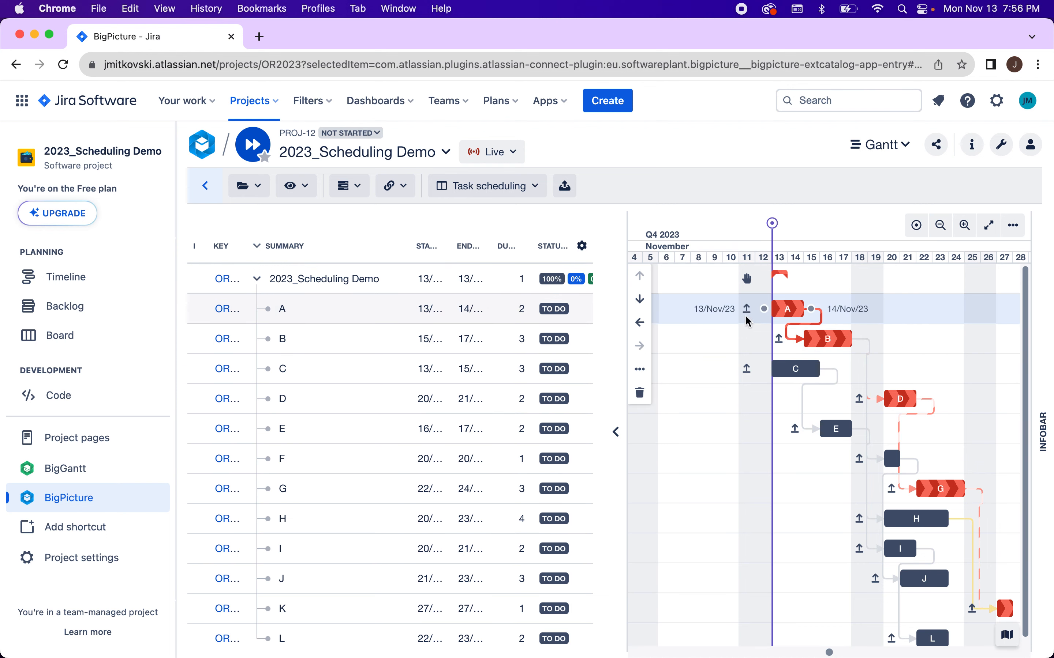
pyautogui.scroll(-1, 781, 405)
pyautogui.hscroll(1, 781, 404)
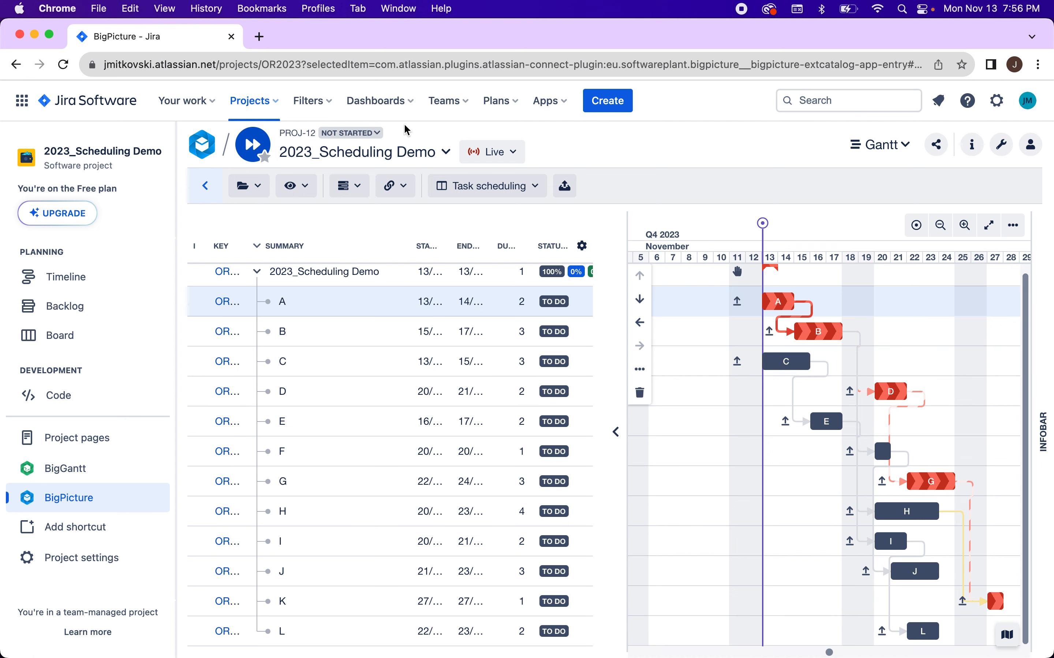
pyautogui.hscroll(3, 787, 370)
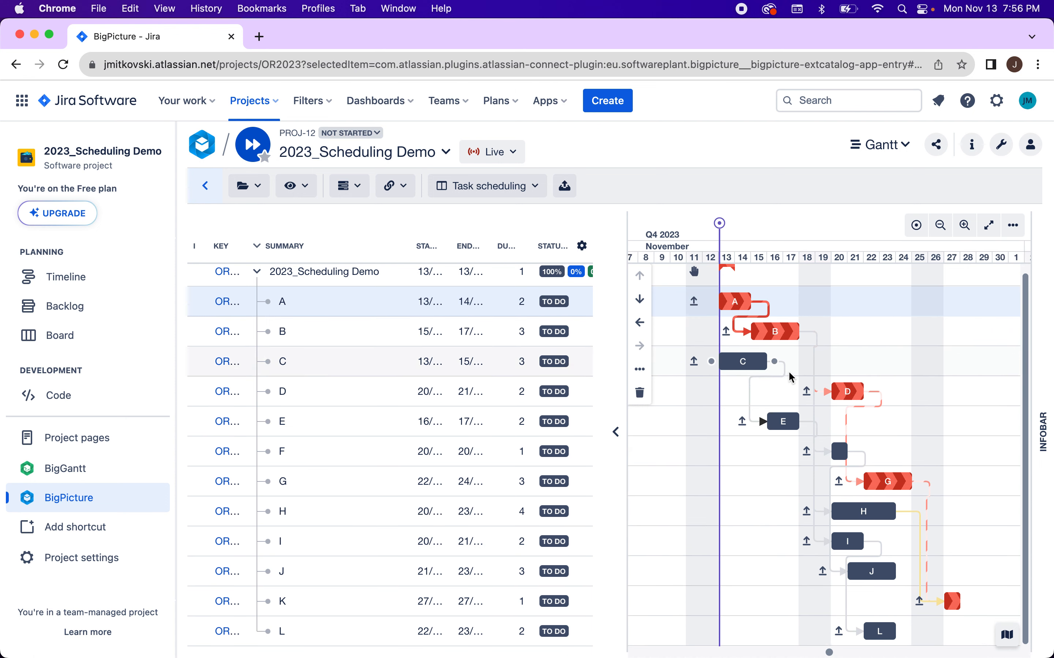
pyautogui.hscroll(-3, 788, 371)
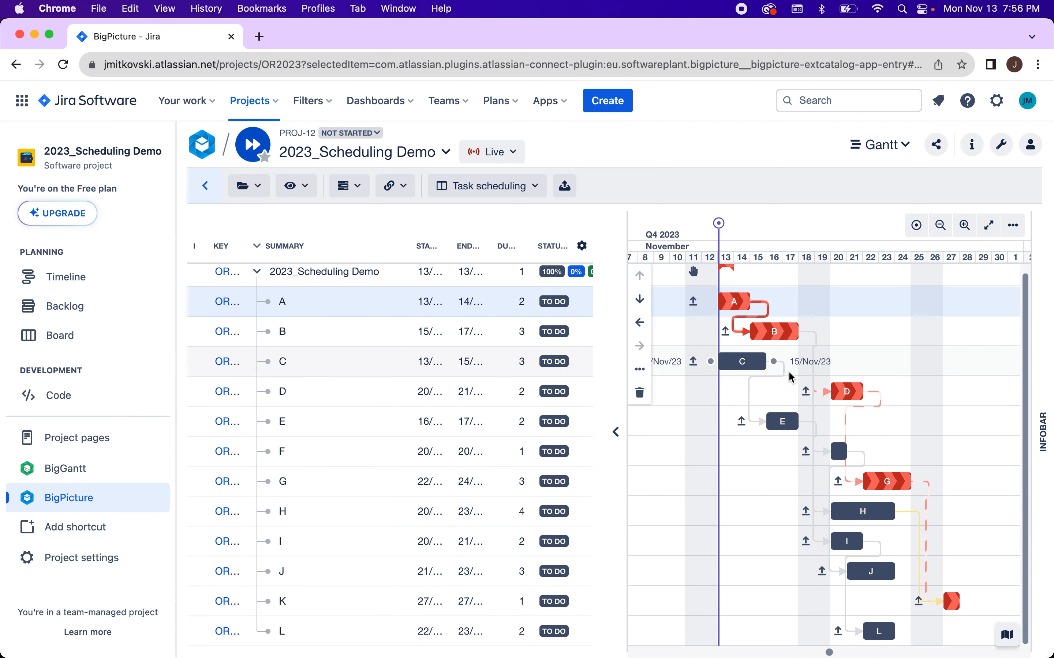
pyautogui.hscroll(1, 788, 373)
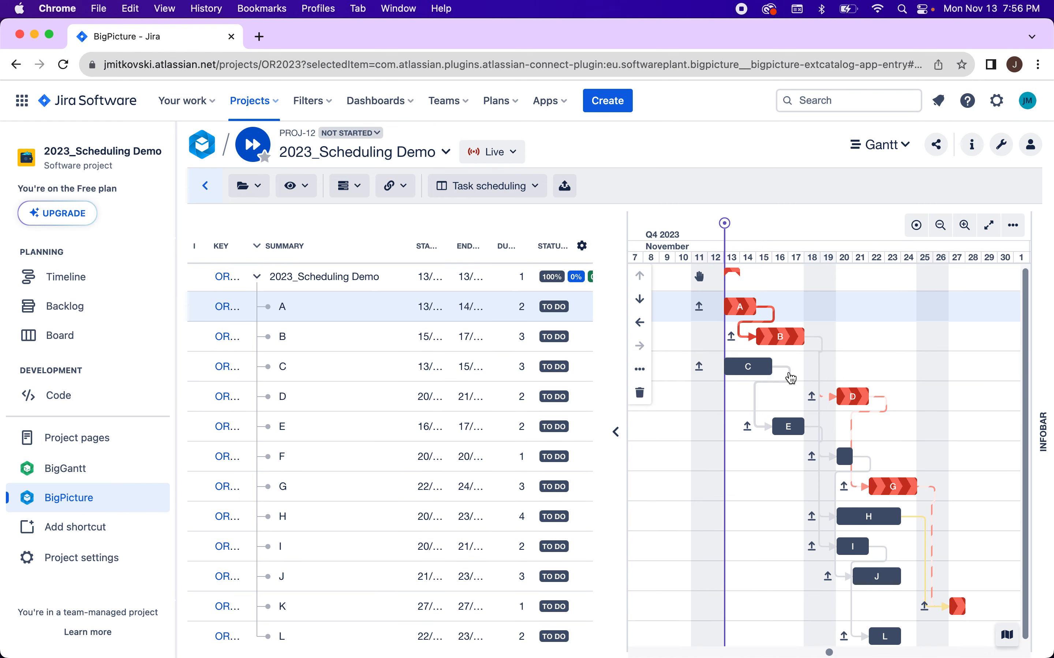
pyautogui.hscroll(1, 789, 372)
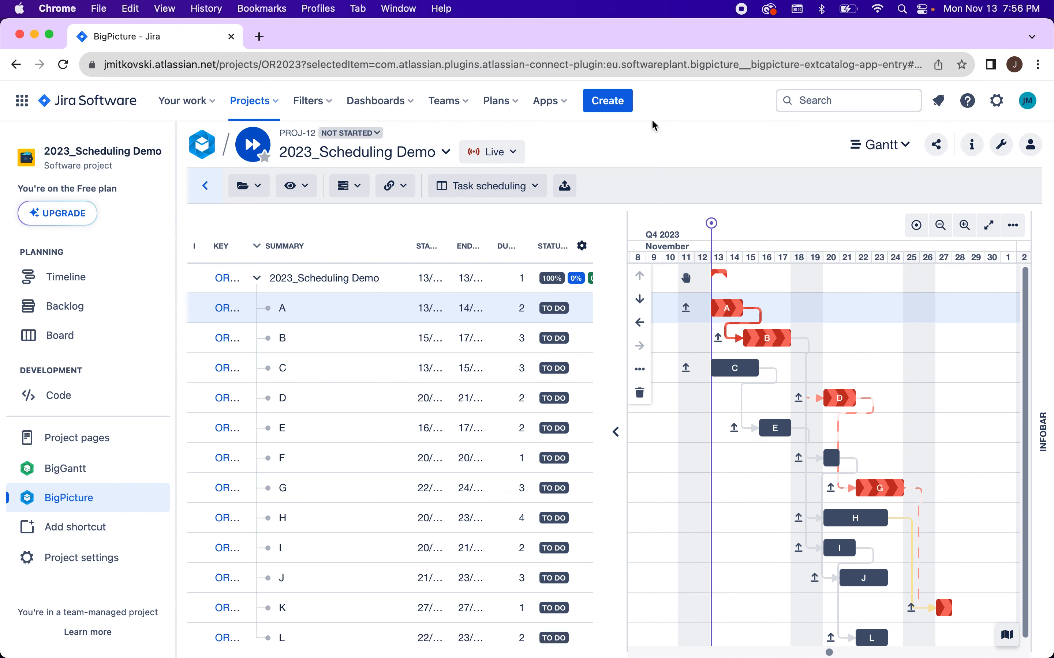